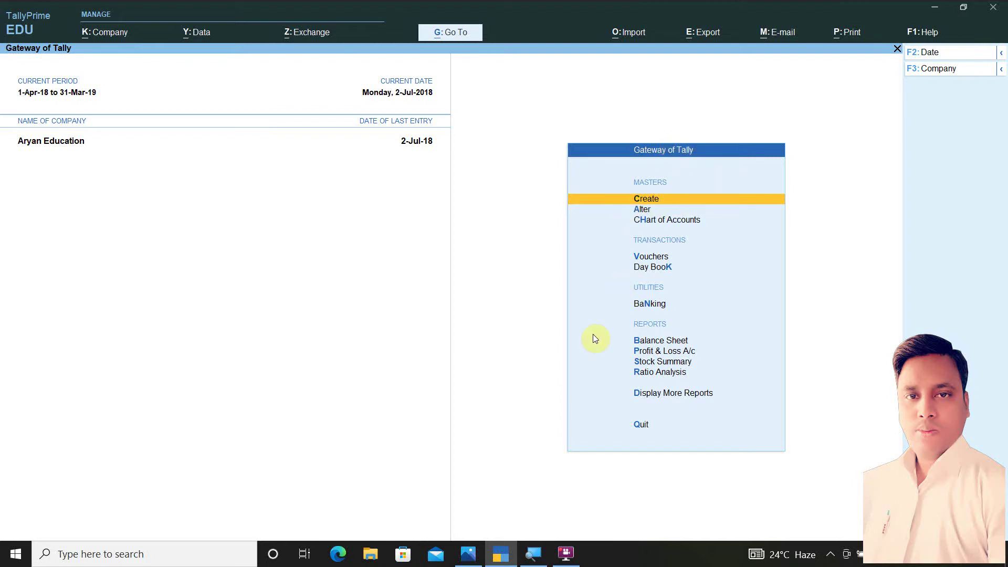
# Step: Consult the exercise photo for the raw materials, return to TallyPrime, and start a new stock item named Glycerin
pyautogui.click(470, 557)
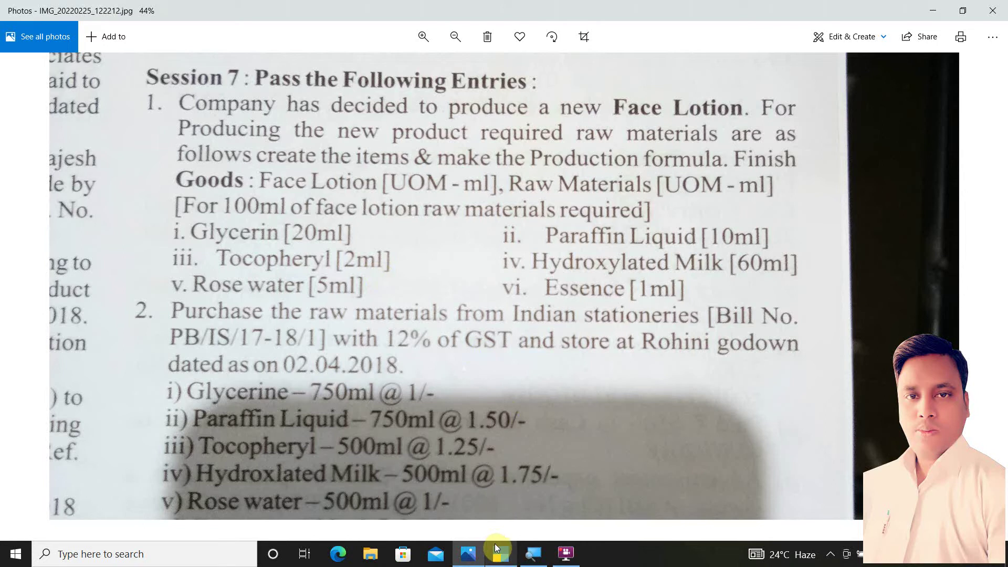
pyautogui.click(500, 556)
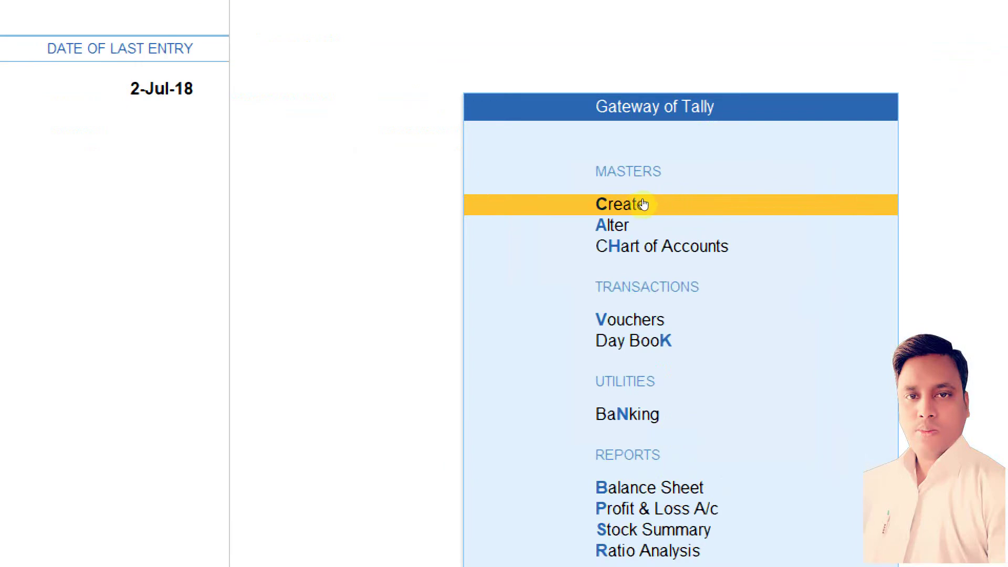
pyautogui.click(645, 204)
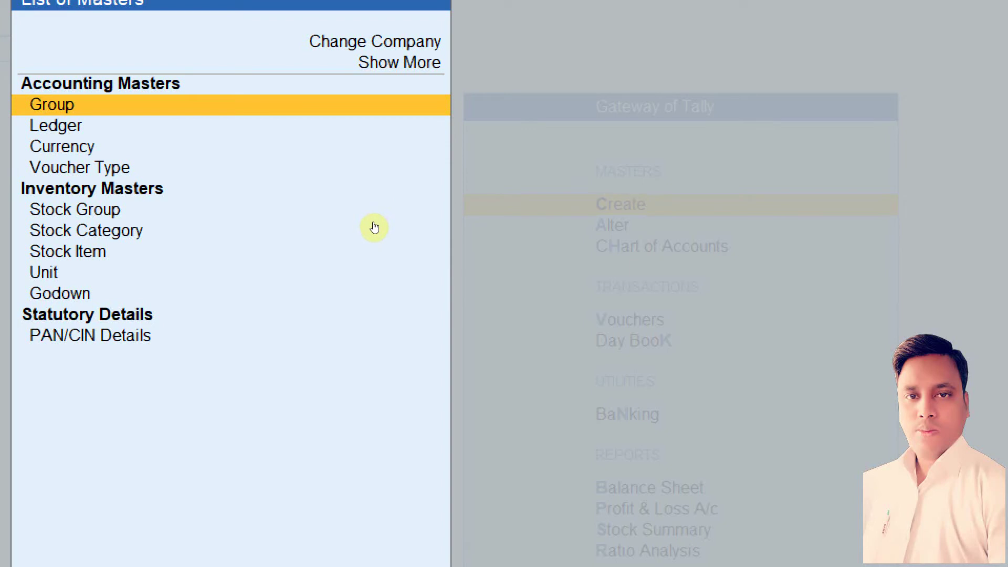
pyautogui.press('i')
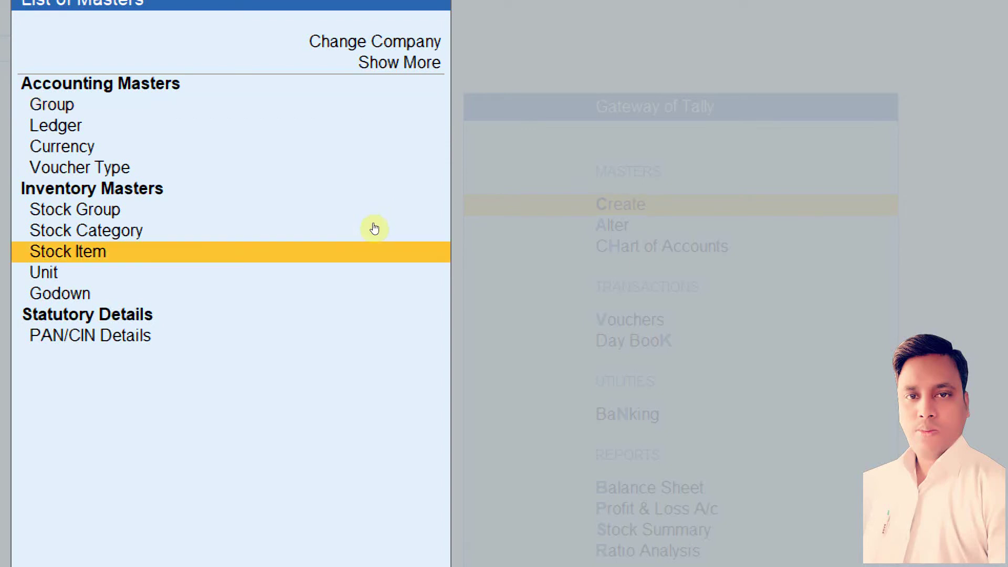
pyautogui.press('Return')
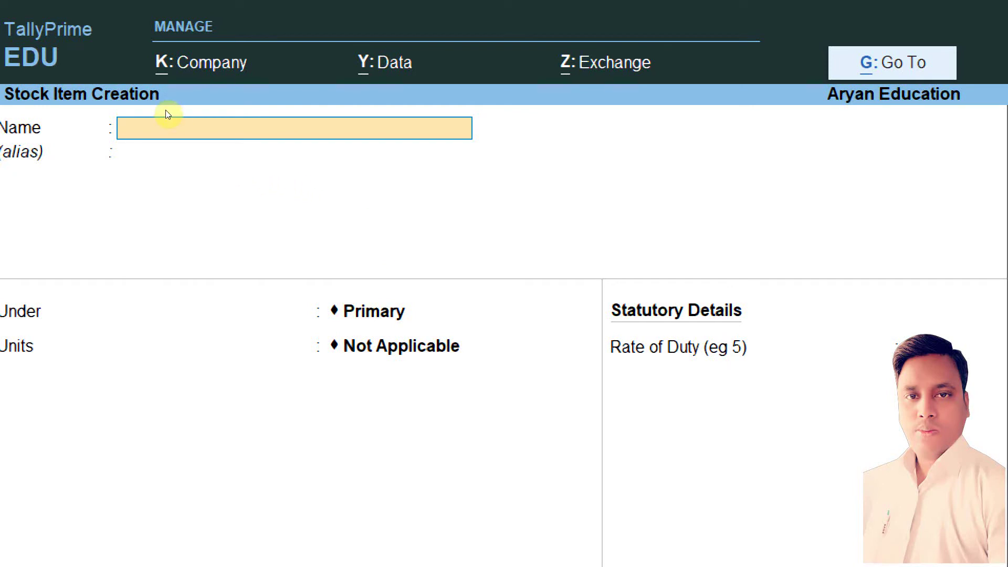
pyautogui.write('Glycerin')
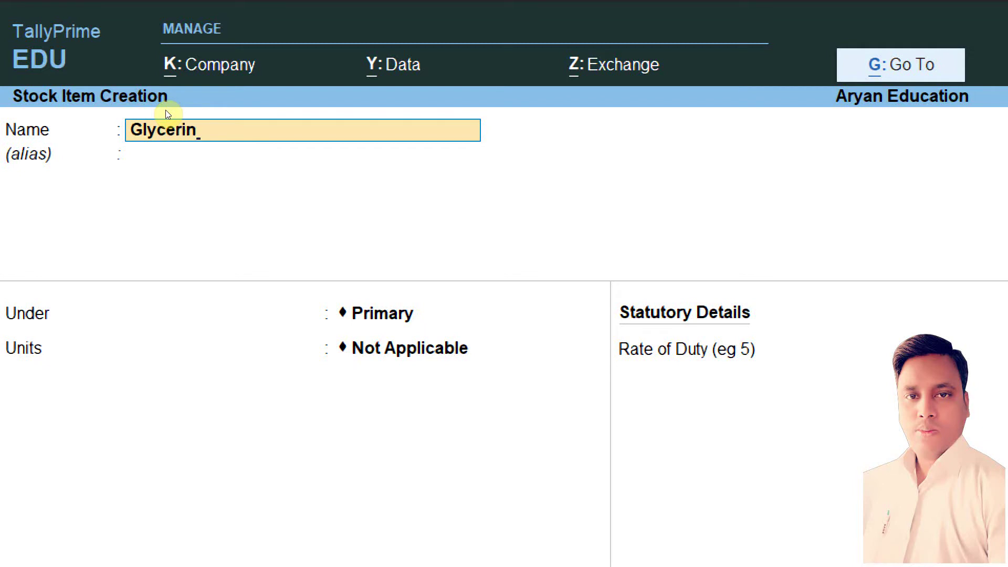
pyautogui.press('Return')
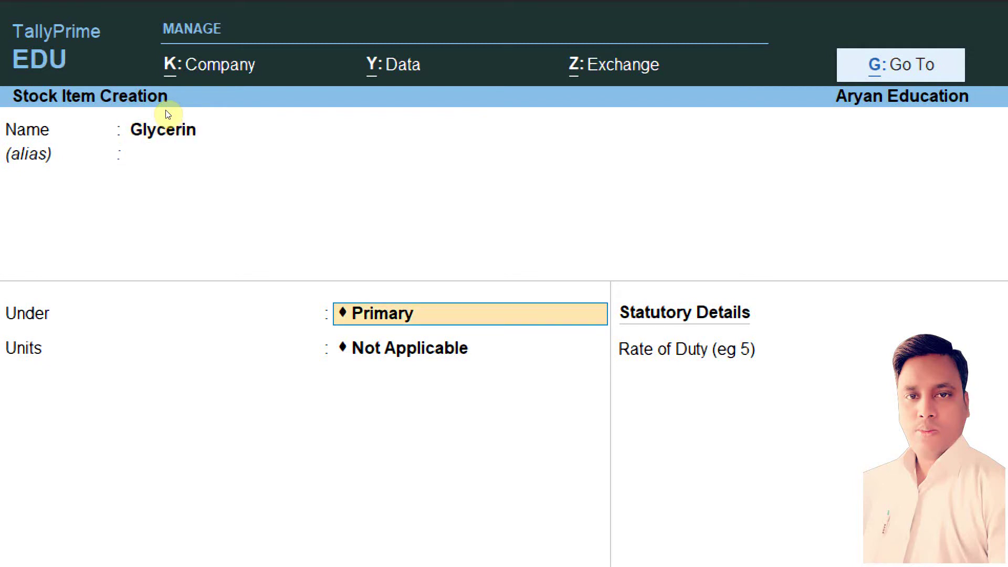
pyautogui.press('Return')
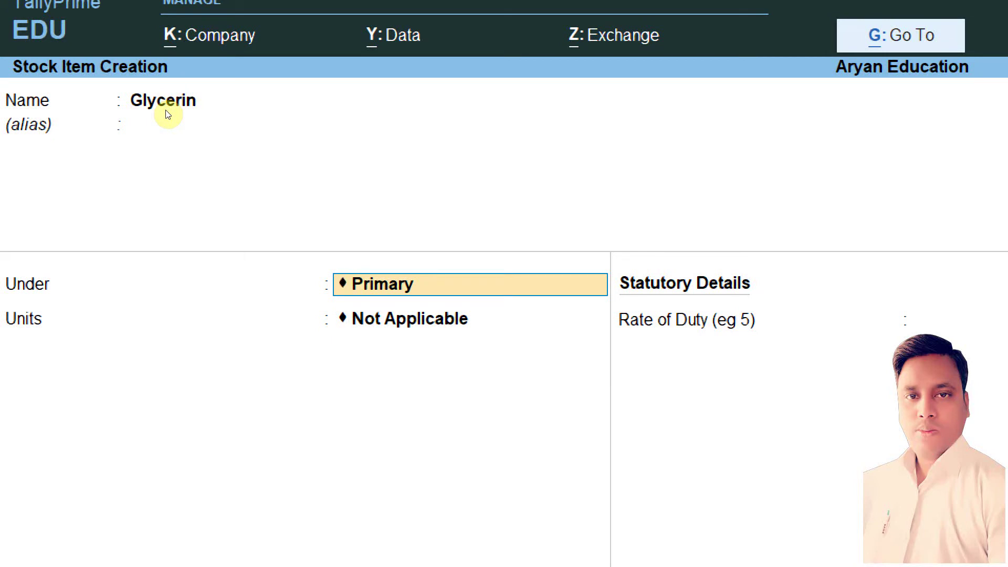
# Step: Create a stock group named Face Loution under Primary and assign it as Glycerin's group
pyautogui.hotkey('alt', 'c')
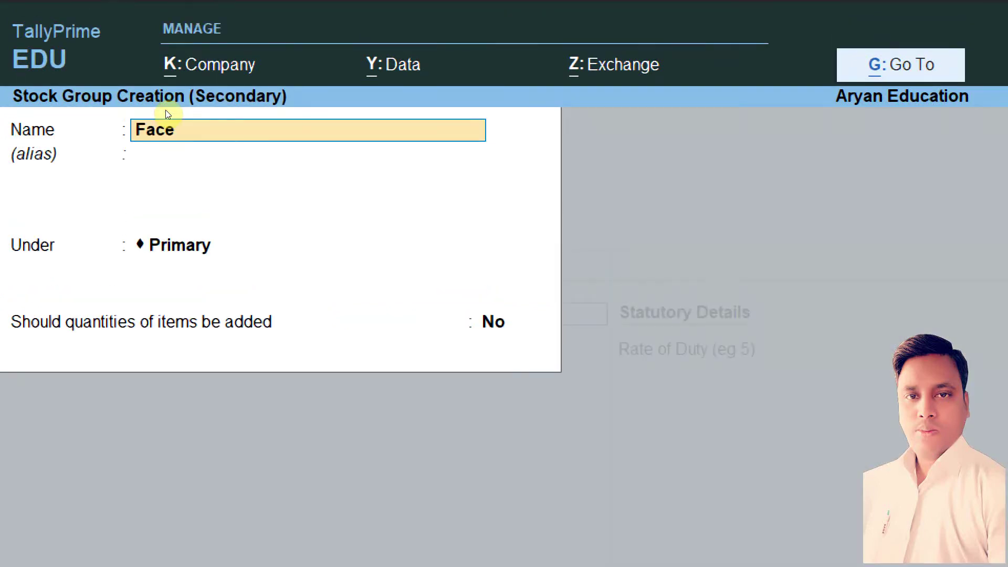
pyautogui.write('Face Loution')
pyautogui.press('Return')
pyautogui.press('Return')
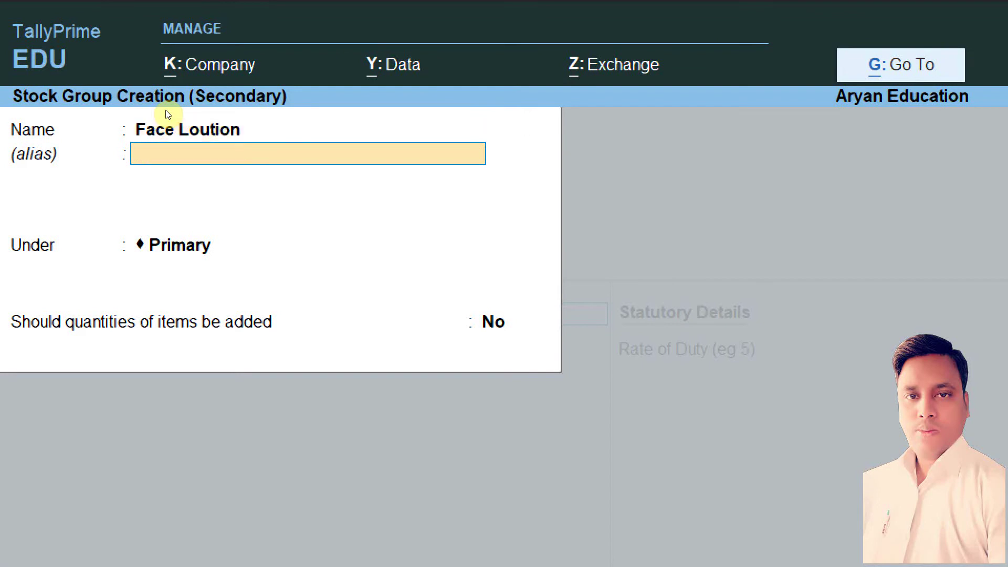
pyautogui.press('Return')
pyautogui.press('Return')
pyautogui.press('Return')
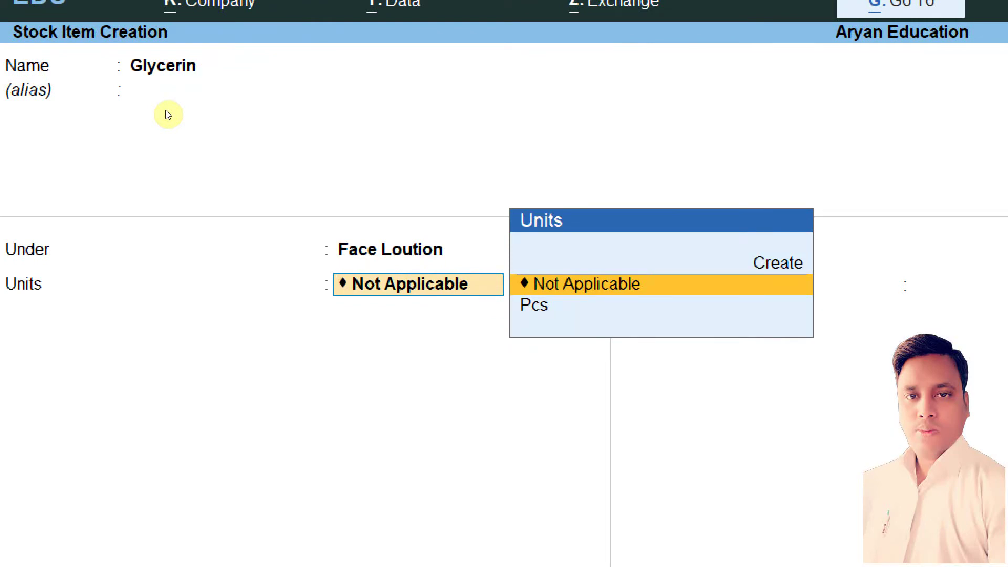
# Step: Create the simple unit ml with 0 decimal places for Glycerin, and save the item without a duty rate or opening balance
pyautogui.press('Up')
pyautogui.press('Return')
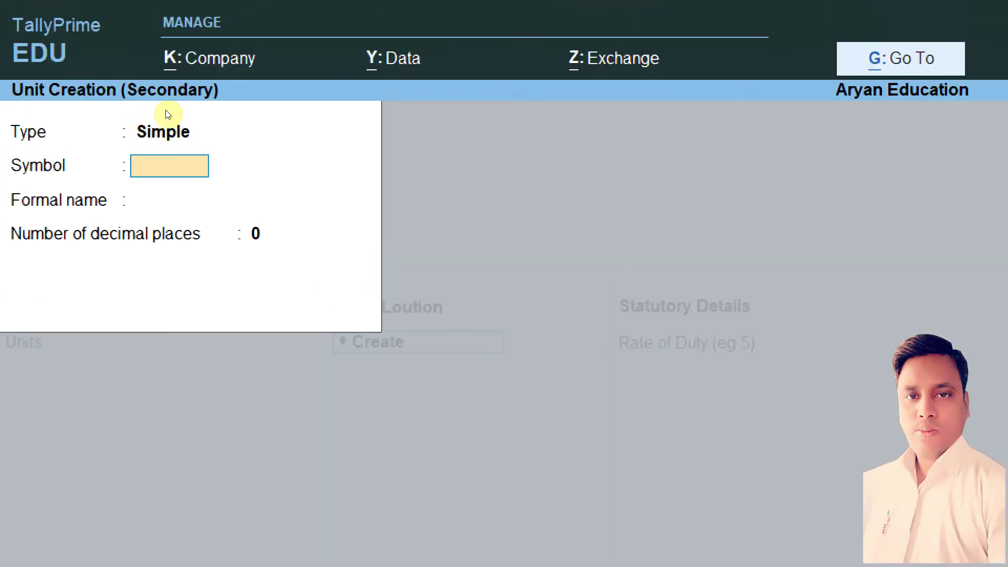
pyautogui.write('ml')
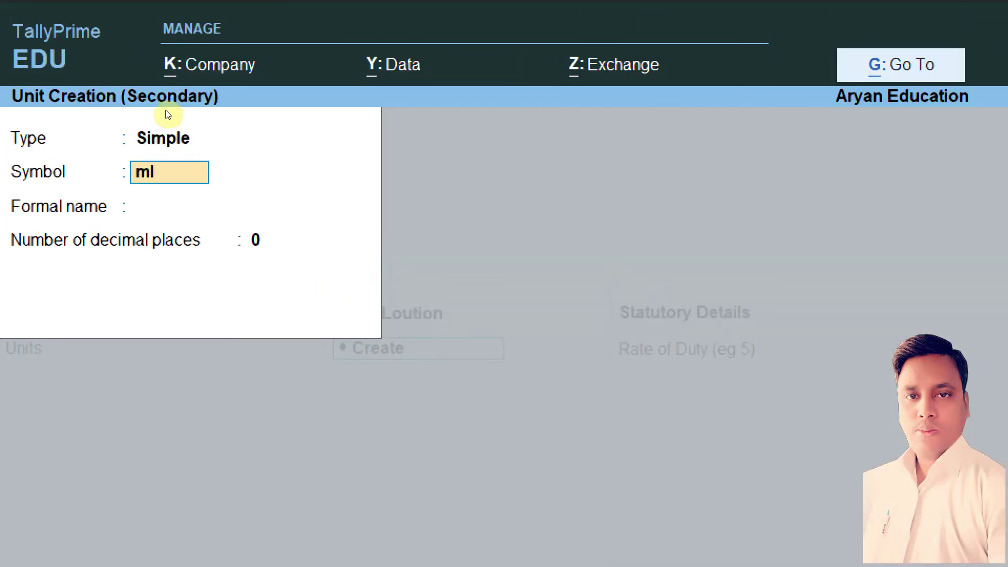
pyautogui.press('Return')
pyautogui.press('Return')
pyautogui.press('Return')
pyautogui.press('Return')
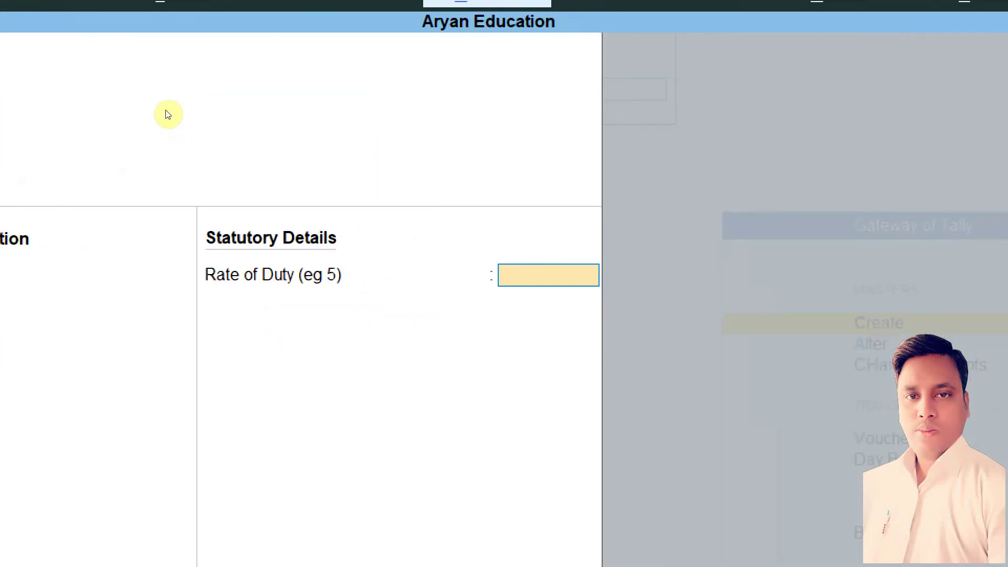
pyautogui.press('Return')
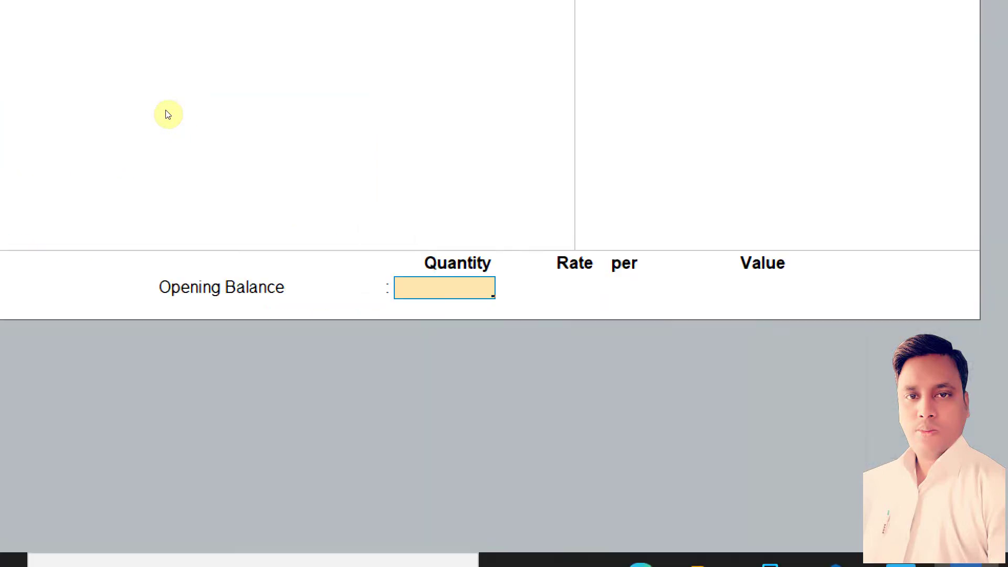
pyautogui.press('Return')
pyautogui.press('Return')
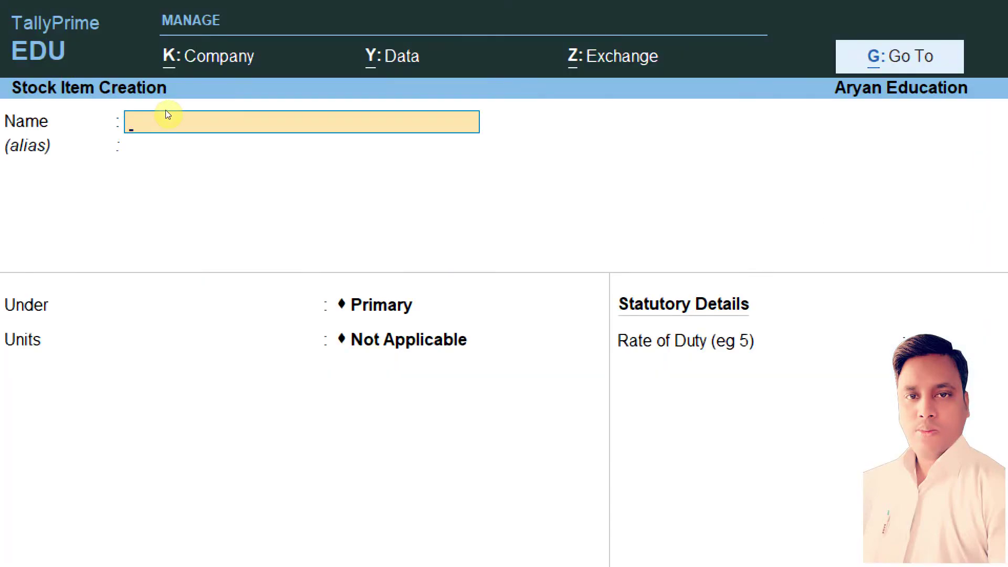
# Step: Create the stock item Paraffine Liquid under Face Loution with unit ml, leaving duty rate and opening balance blank
pyautogui.write('Para')
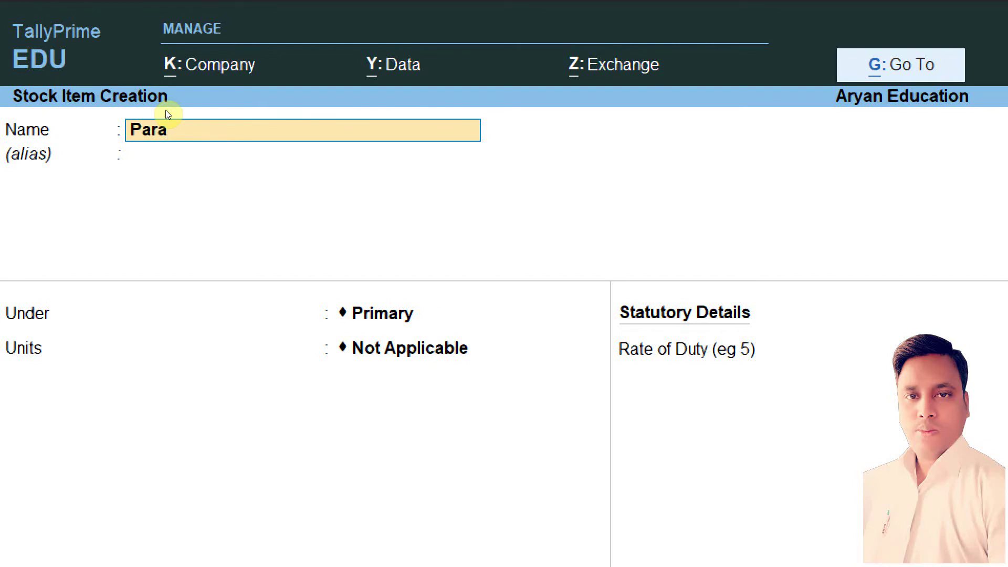
pyautogui.write('ffine Liquid')
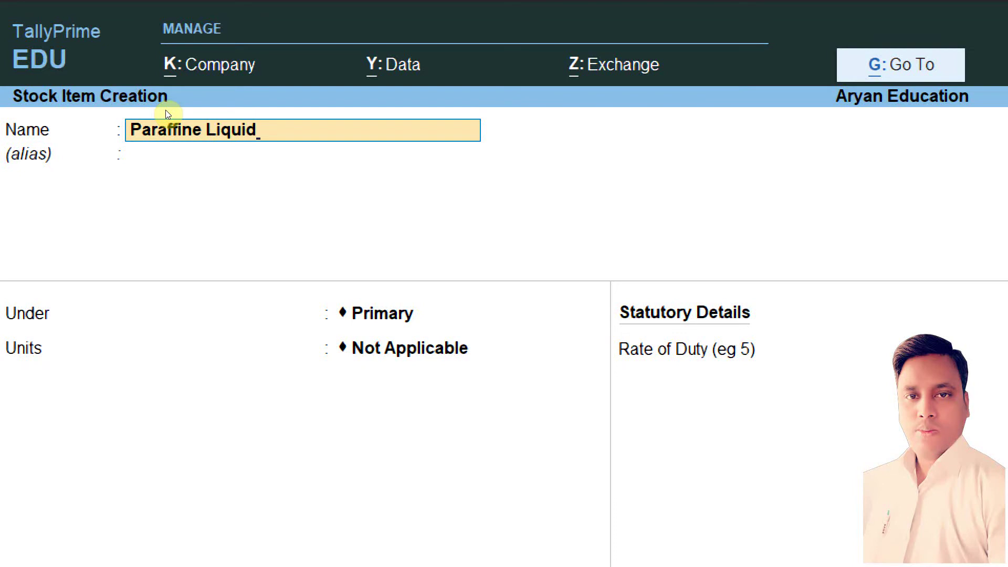
pyautogui.press('Return')
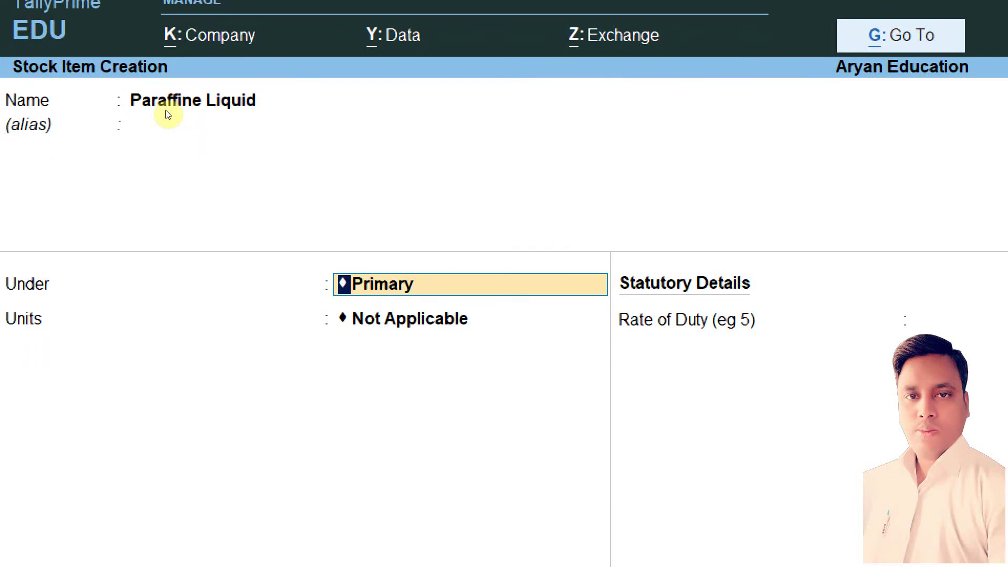
pyautogui.write('F')
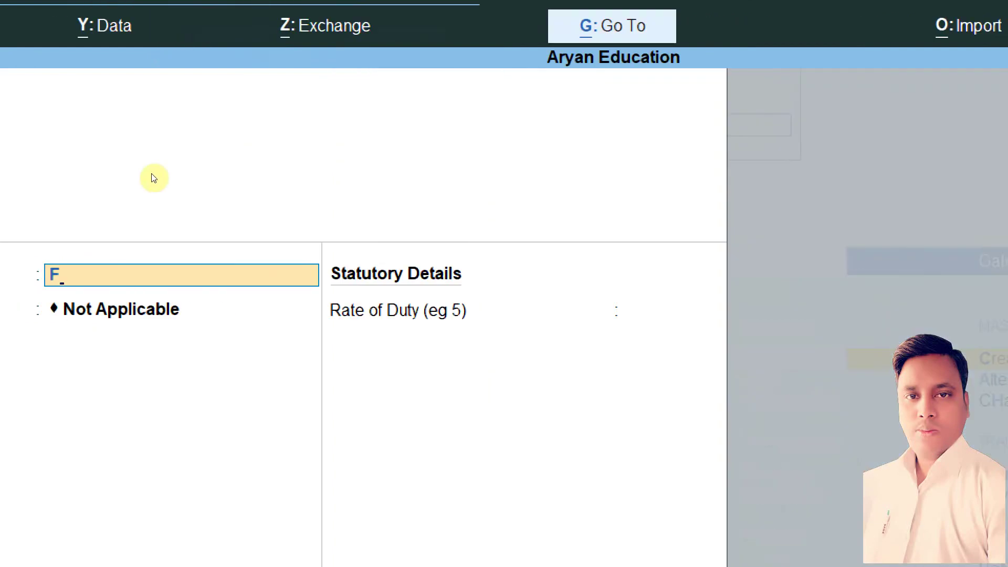
pyautogui.press('Return')
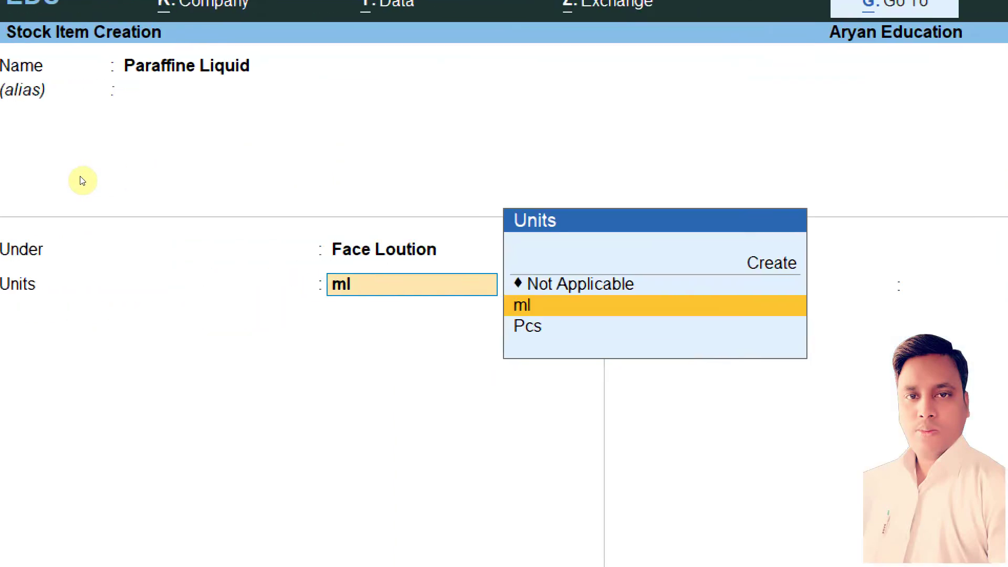
pyautogui.press('Return')
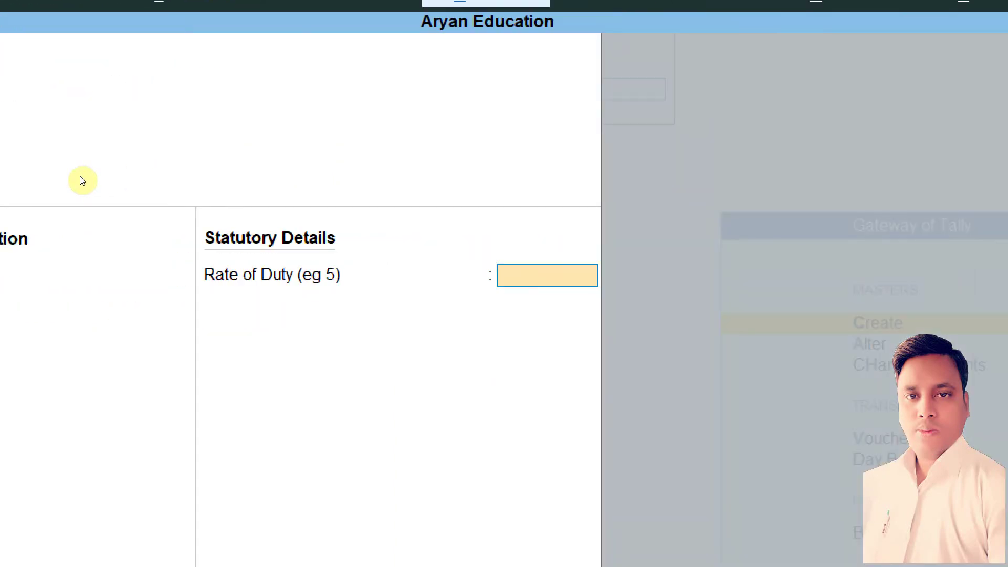
pyautogui.press('Return')
pyautogui.press('Return')
pyautogui.press('Return')
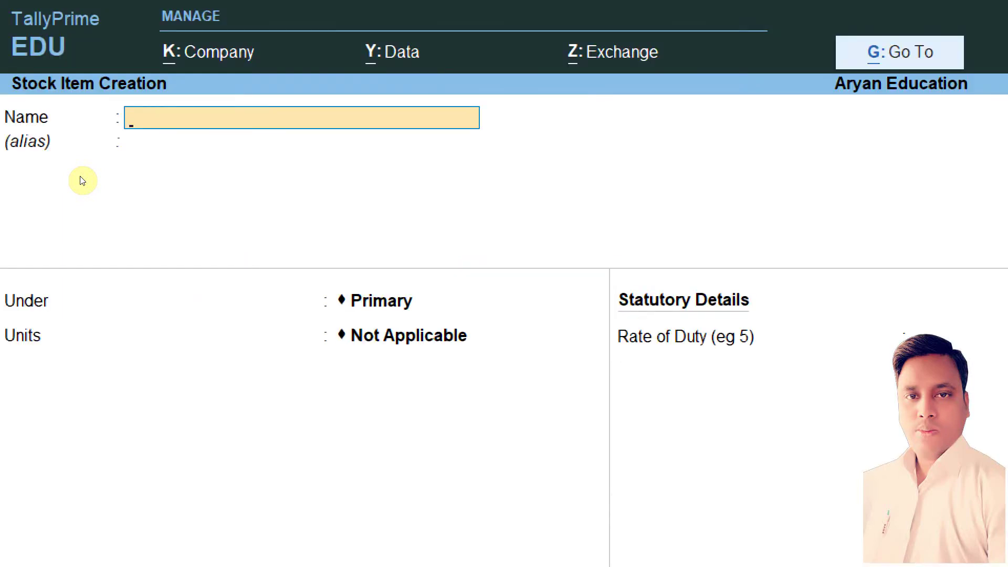
# Step: Create the stock item Tocopheryl under the Face Loution group, leaving duty rate and opening balance blank
pyautogui.write('T')
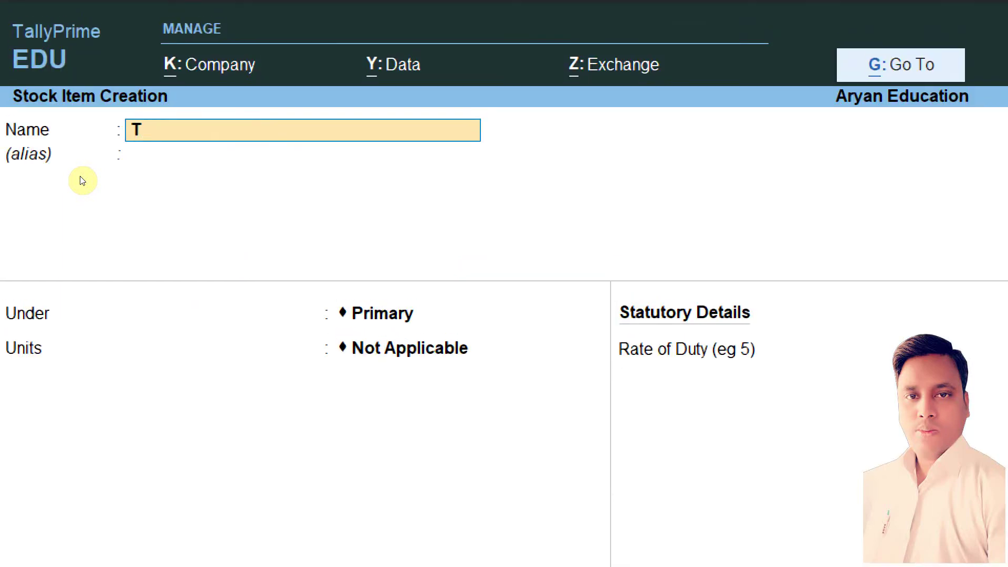
pyautogui.write('ocophery')
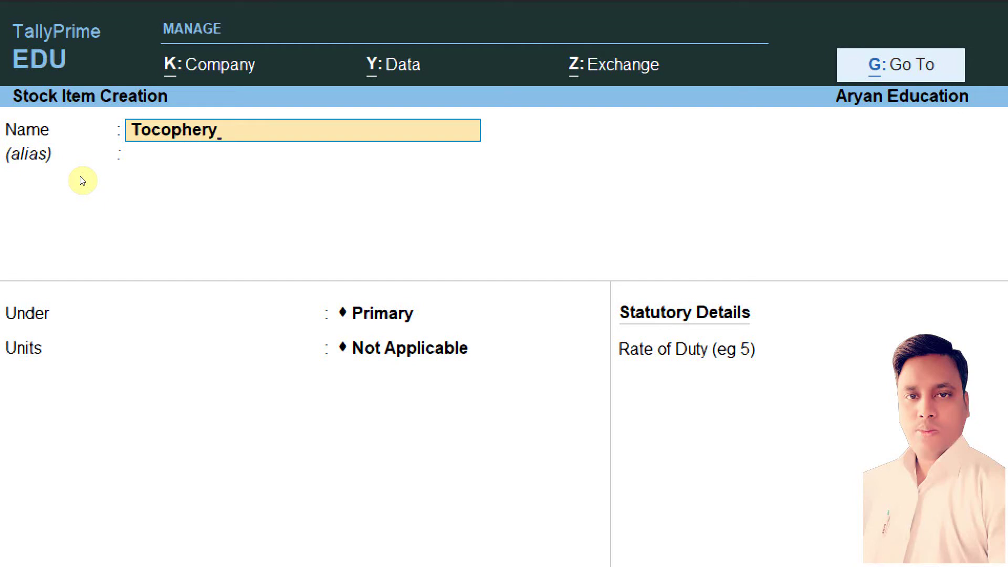
pyautogui.write('l')
pyautogui.press('Return')
pyautogui.press('Return')
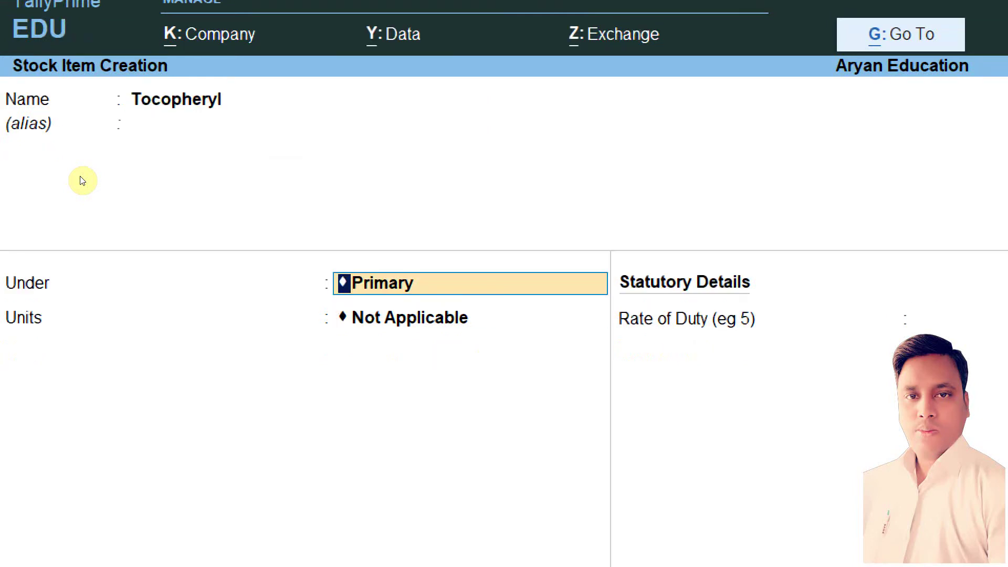
pyautogui.write('F')
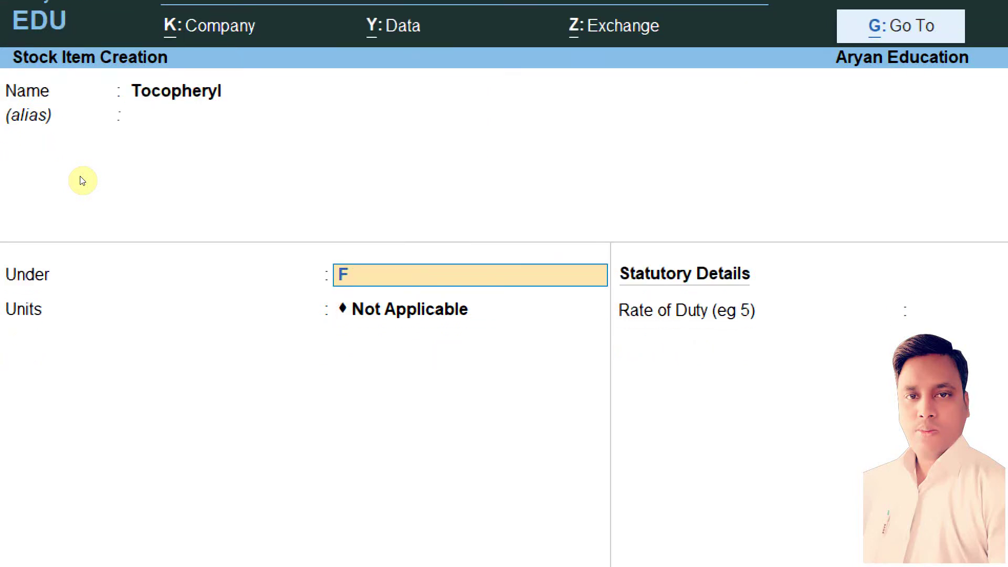
pyautogui.press('Return')
pyautogui.press('Down')
pyautogui.press('Return')
pyautogui.press('Return')
pyautogui.press('Return')
pyautogui.press('Return')
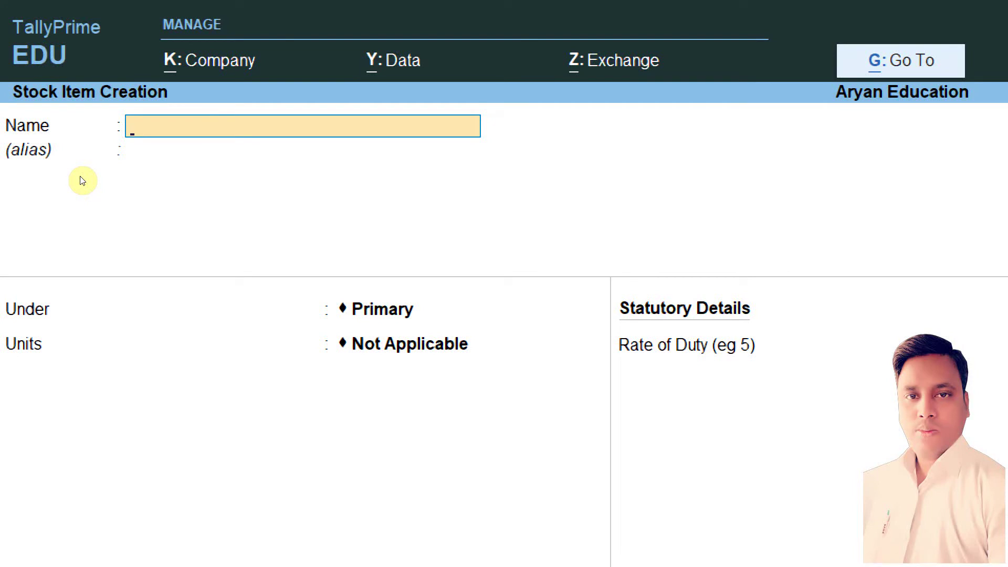
# Step: Create the stock item Hydroxylated Milk under Face Loution with unit ml, leaving duty rate and opening balance blank
pyautogui.write('H')
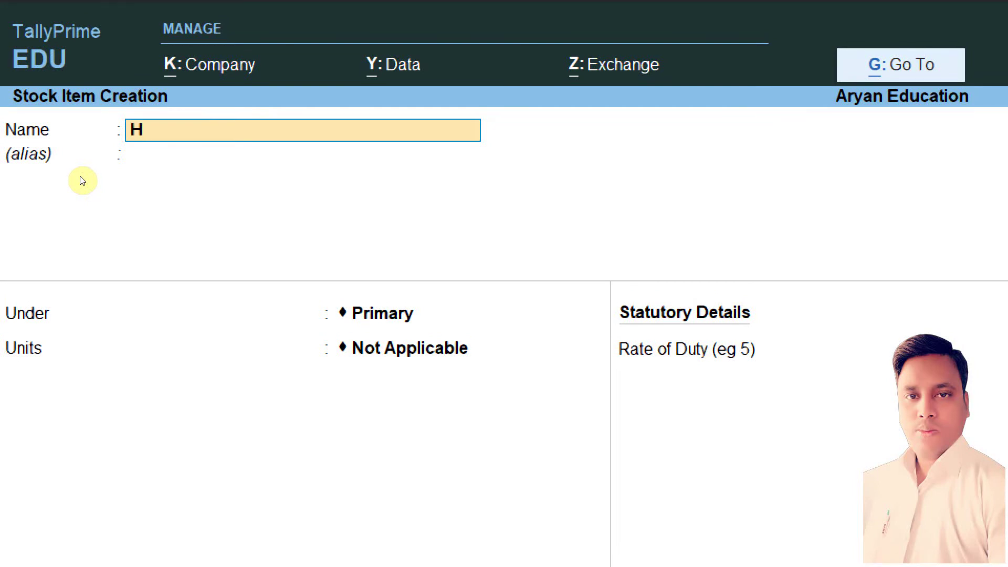
pyautogui.write('ydroxylated')
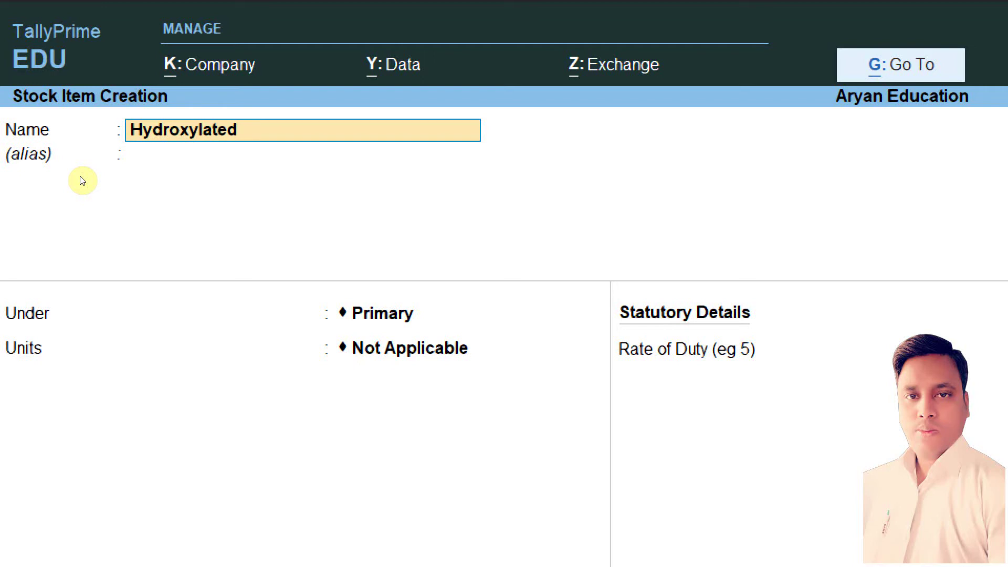
pyautogui.write(' Milk')
pyautogui.press('Return')
pyautogui.press('Return')
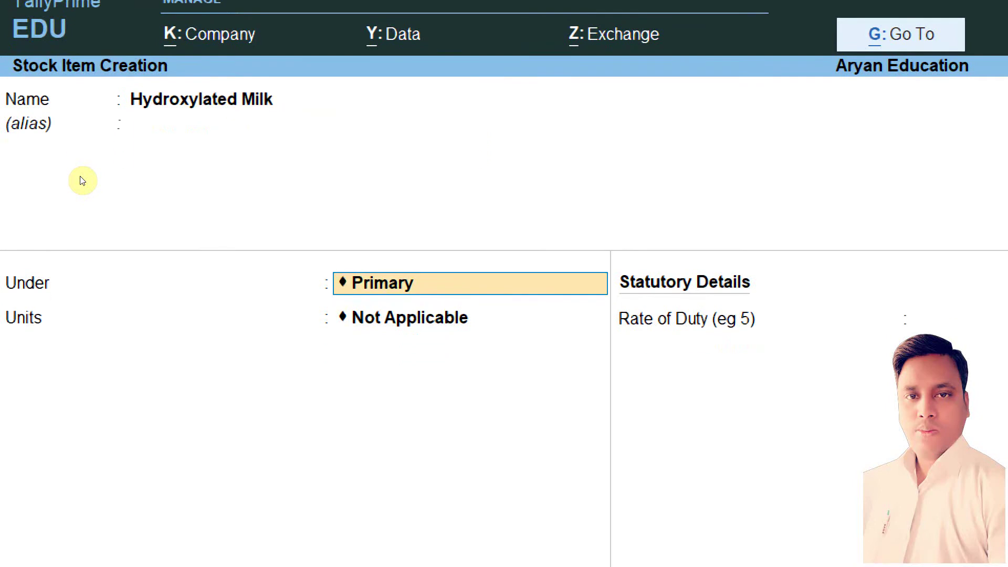
pyautogui.write('Face Loution')
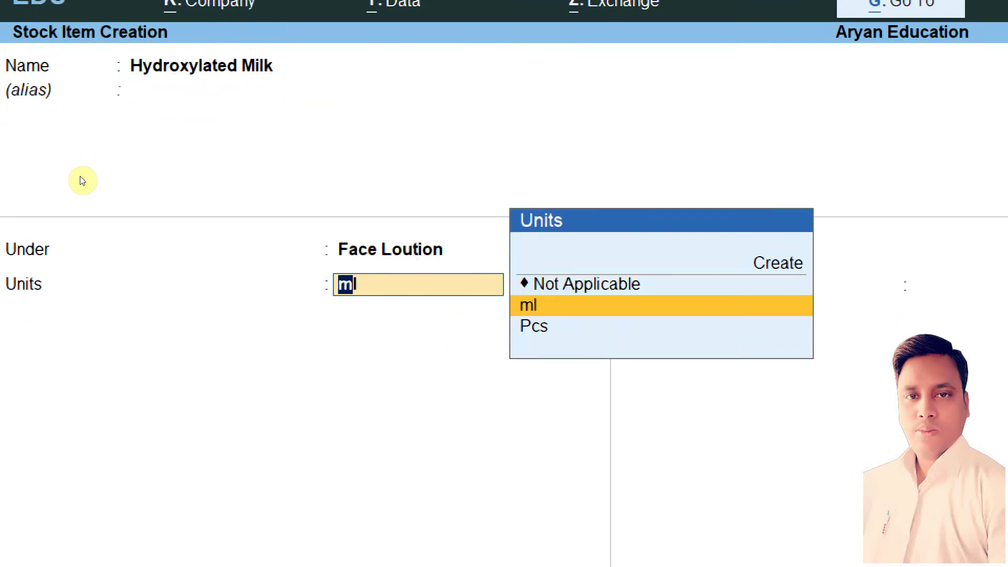
pyautogui.press('Return')
pyautogui.press('Return')
pyautogui.press('Return')
pyautogui.press('Return')
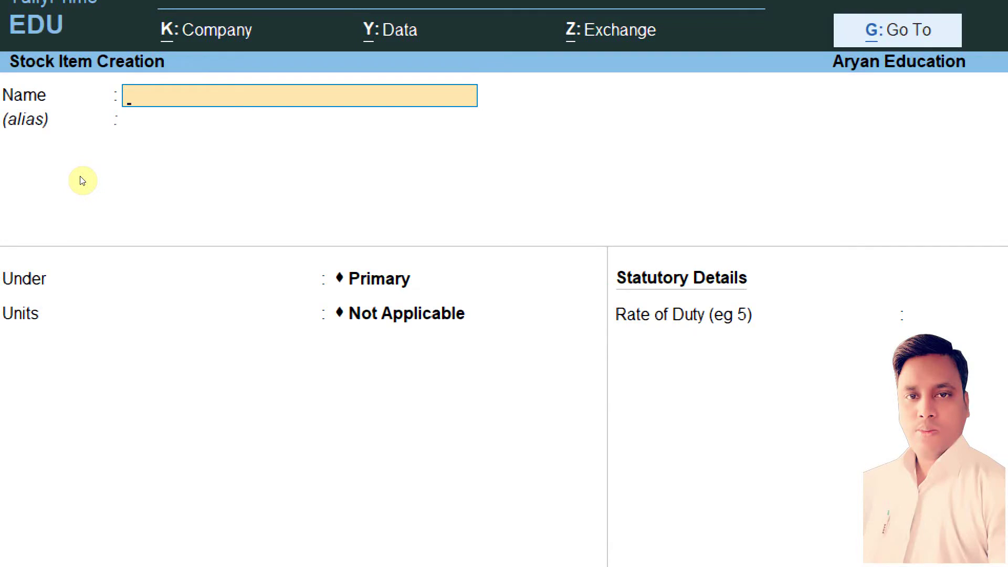
# Step: Create the stock item Rosewater under Face Loution with unit ml, leaving duty rate and opening balance blank
pyautogui.write('T')
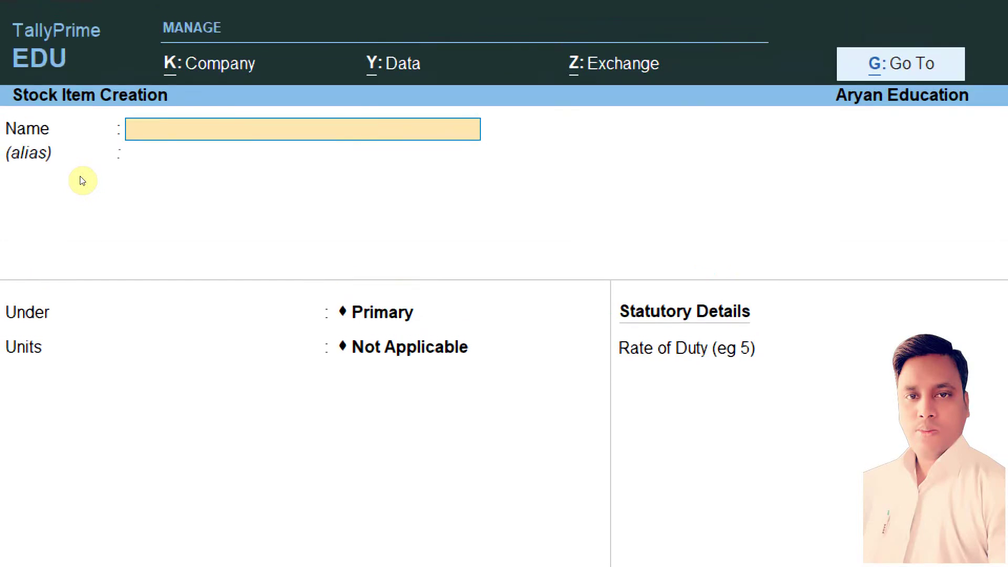
pyautogui.press('BackSpace')
pyautogui.write('Rose')
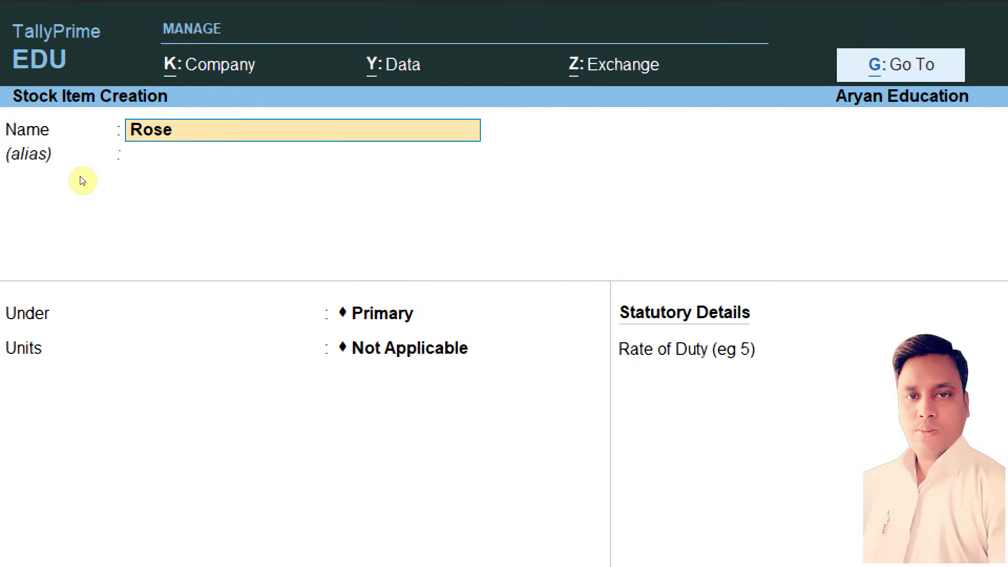
pyautogui.write('water')
pyautogui.press('Return')
pyautogui.press('Return')
pyautogui.write('F')
pyautogui.press('Return')
pyautogui.write('ml')
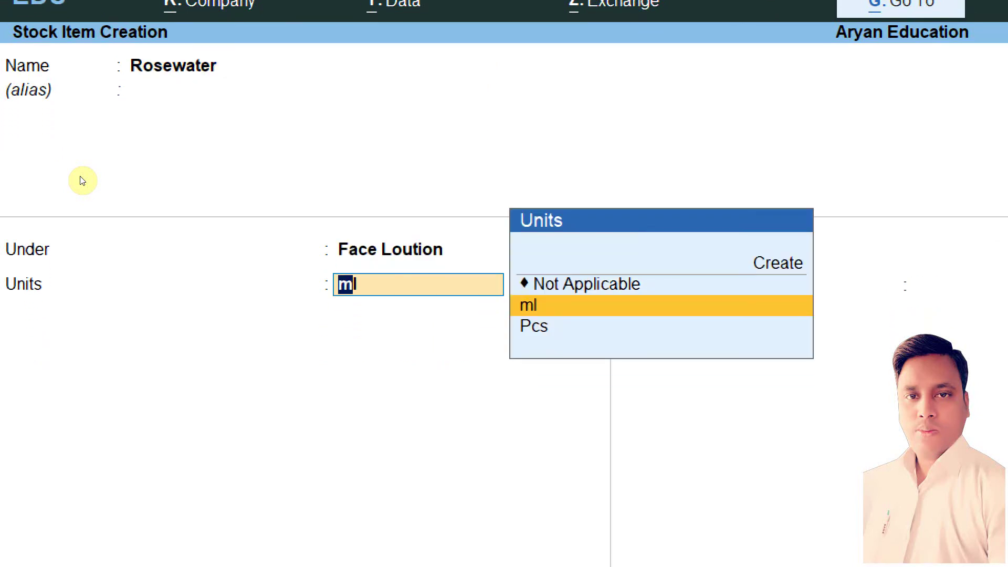
pyautogui.press('Return')
pyautogui.press('Return')
pyautogui.press('Return')
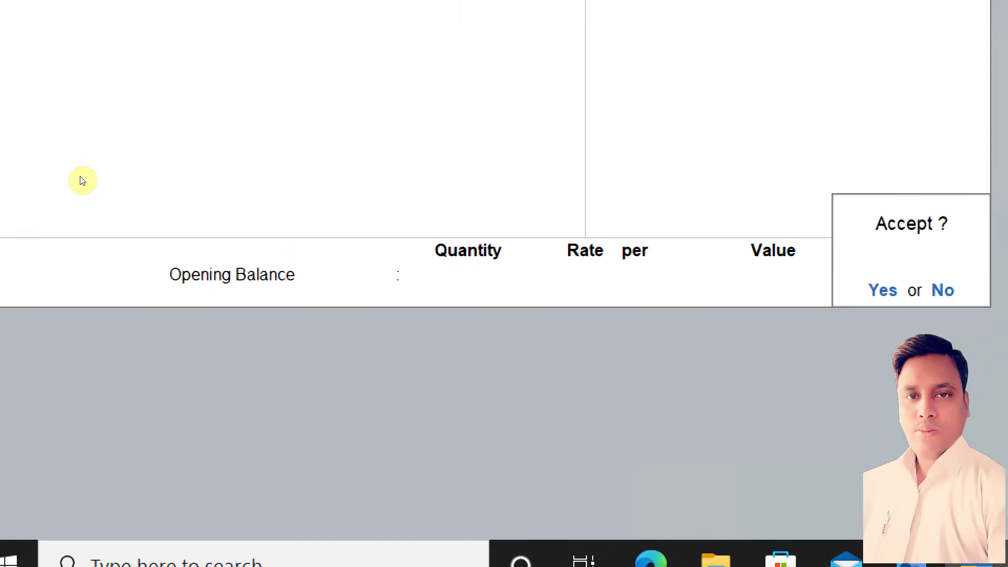
pyautogui.press('Return')
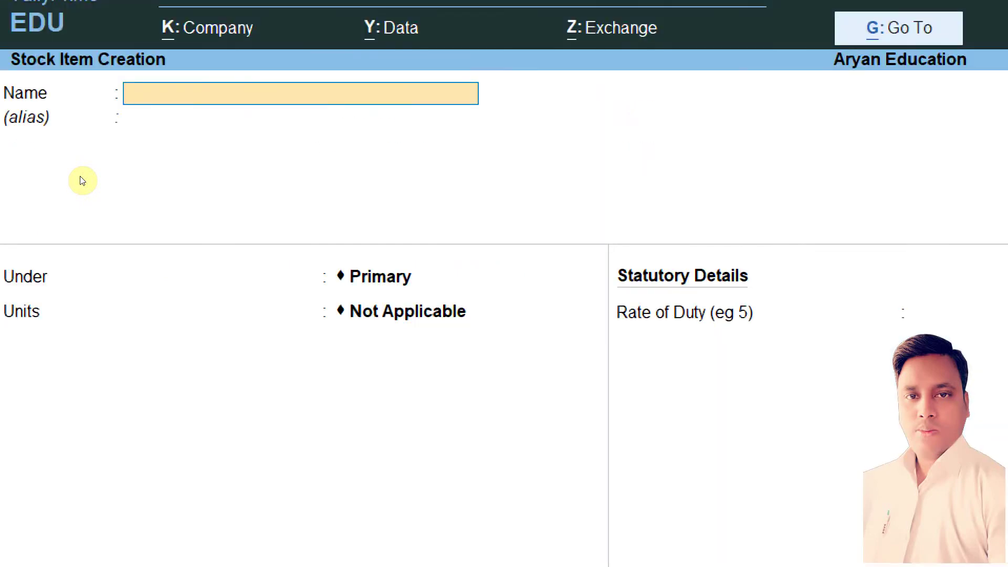
# Step: Create the stock item Essence under Face Loution with unit ml, leaving duty rate and opening balance blank
pyautogui.write('E')
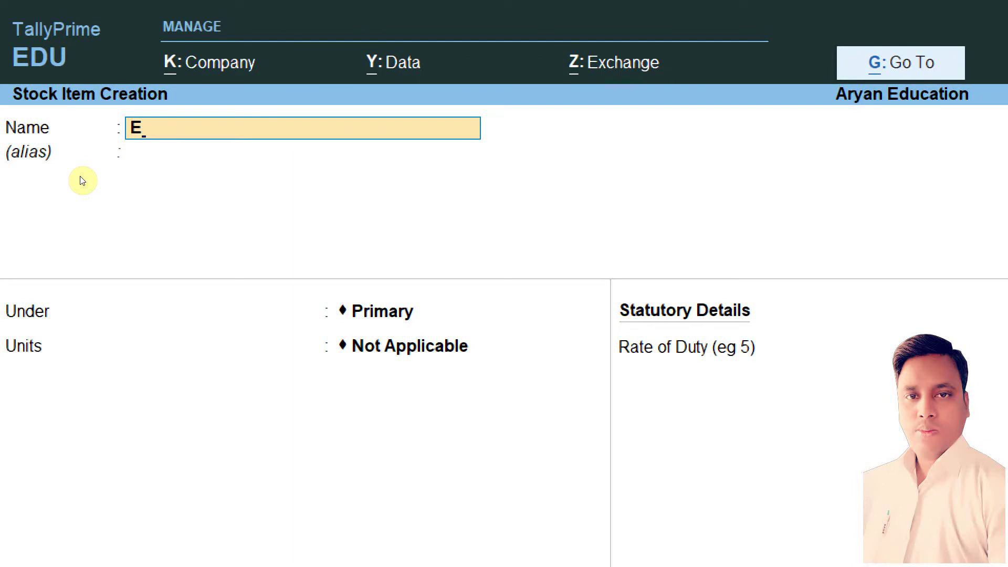
pyautogui.write('ssen')
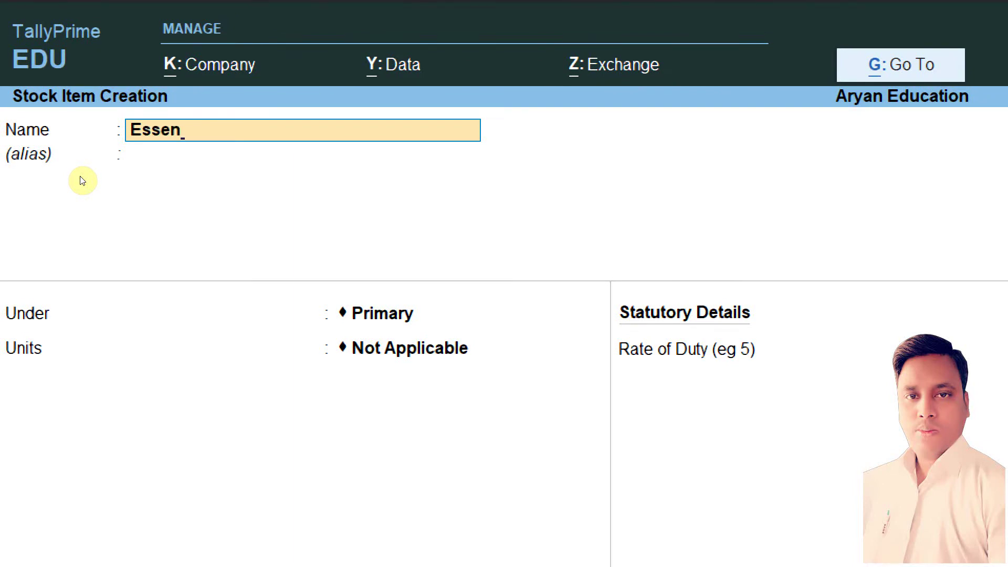
pyautogui.write('ce')
pyautogui.press('Return')
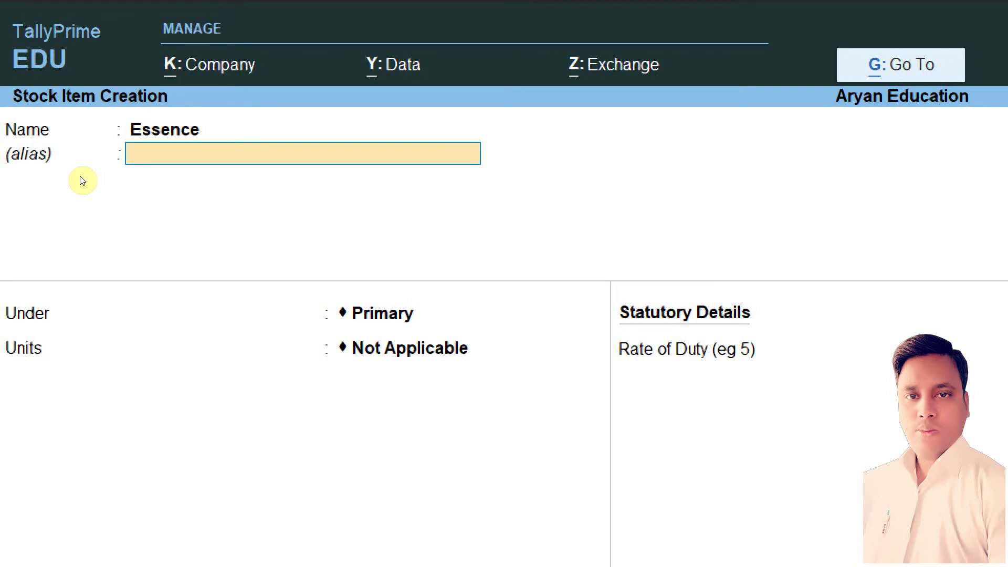
pyautogui.press('Return')
pyautogui.write('F')
pyautogui.press('Return')
pyautogui.press('Down')
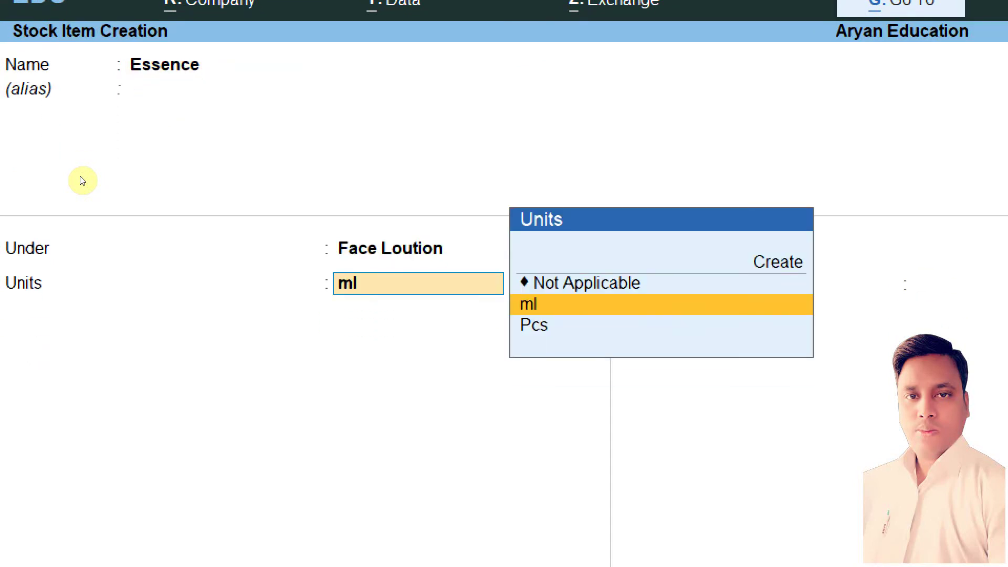
pyautogui.press('Return')
pyautogui.press('Return')
pyautogui.press('Return')
pyautogui.press('Return')
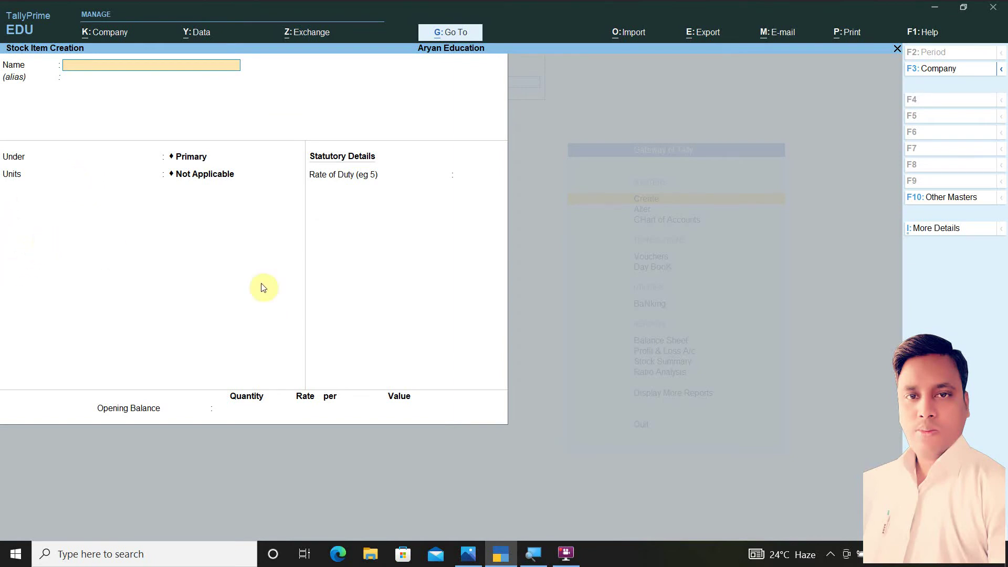
# Step: Consult the exercise image in Photos and, back in TallyPrime, enter the finished-goods item Face Loution under the Face Loution group with unit ml
pyautogui.click(468, 553)
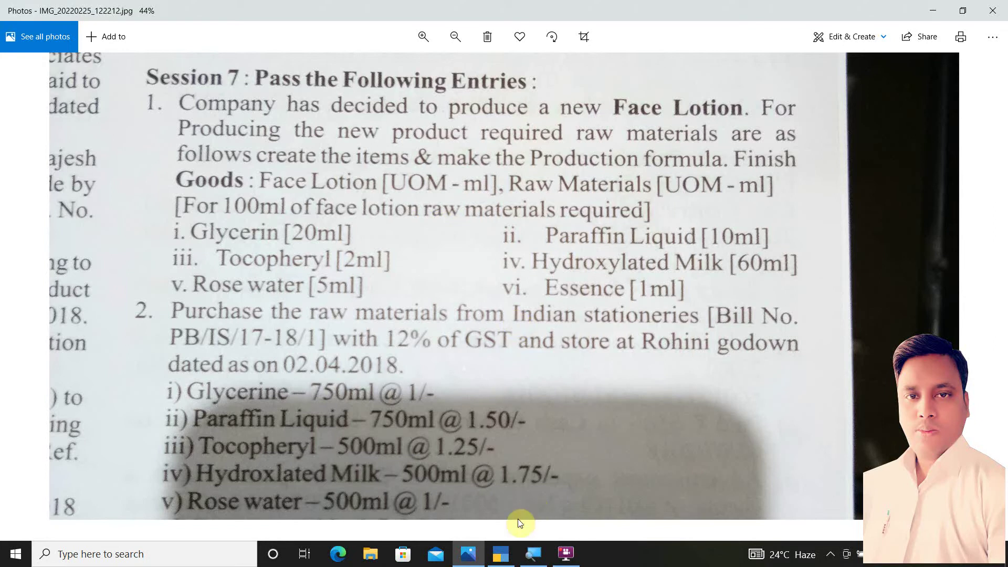
pyautogui.click(502, 552)
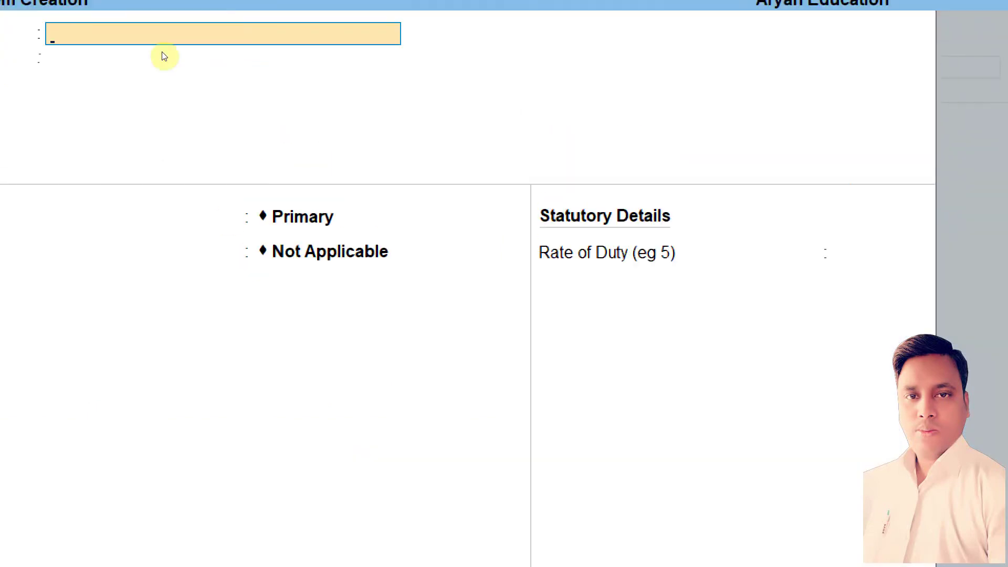
pyautogui.write('Face')
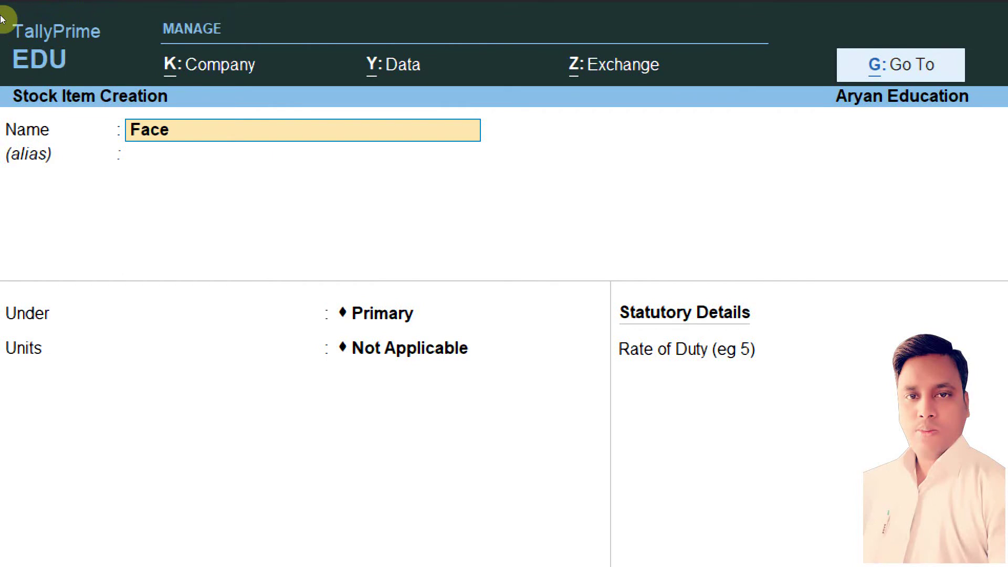
pyautogui.write(' Loution')
pyautogui.press('Return')
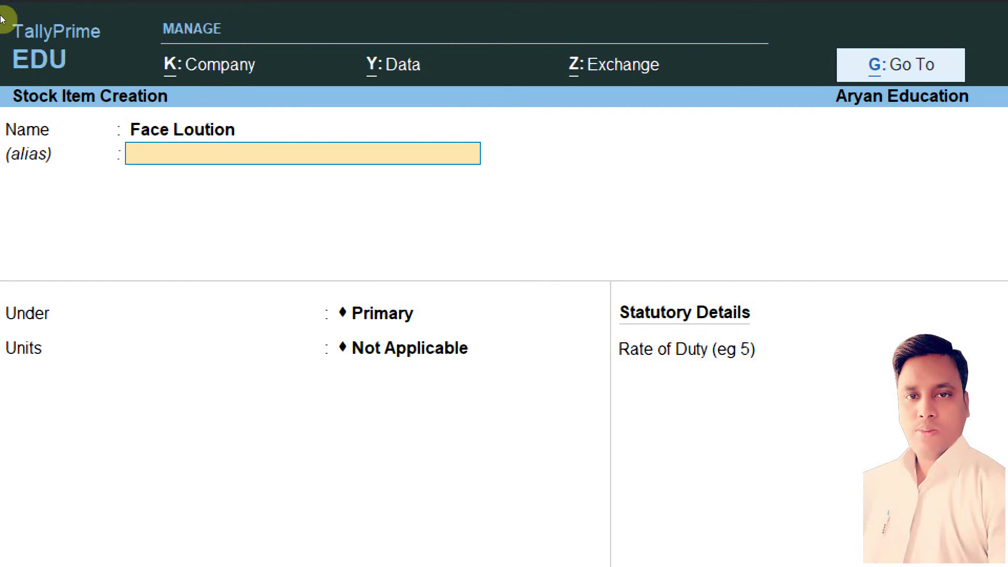
pyautogui.press('Return')
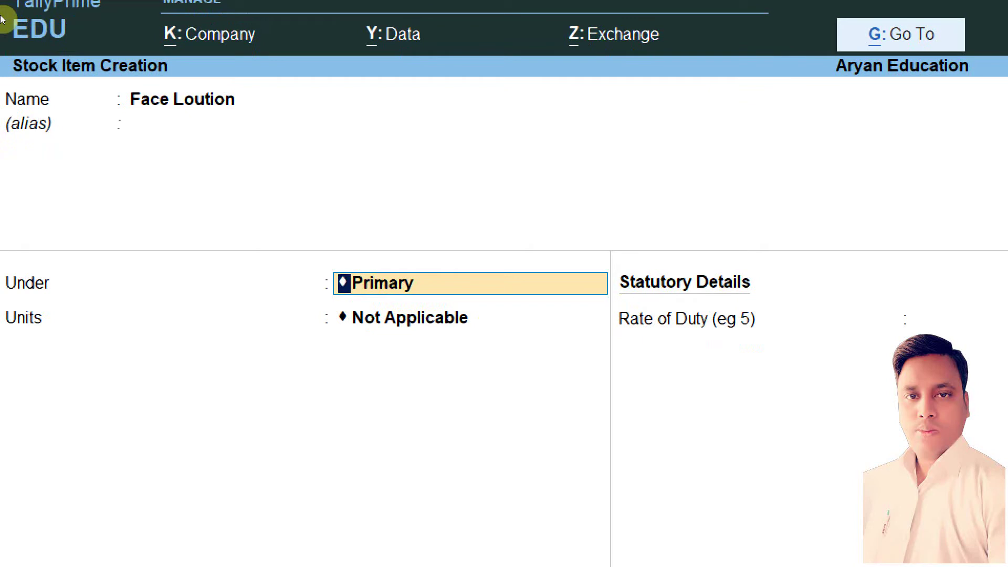
pyautogui.write('F')
pyautogui.press('Return')
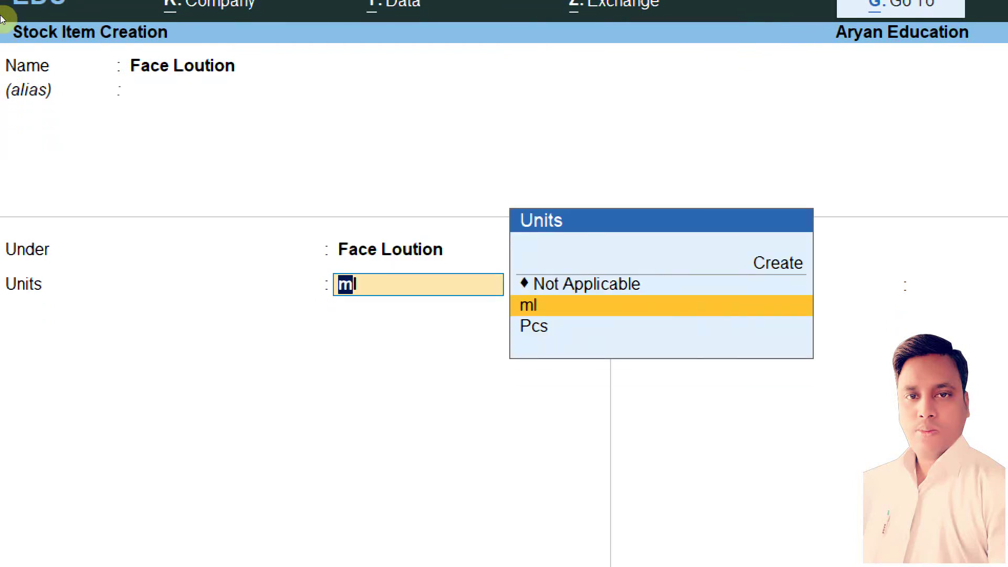
pyautogui.press('Return')
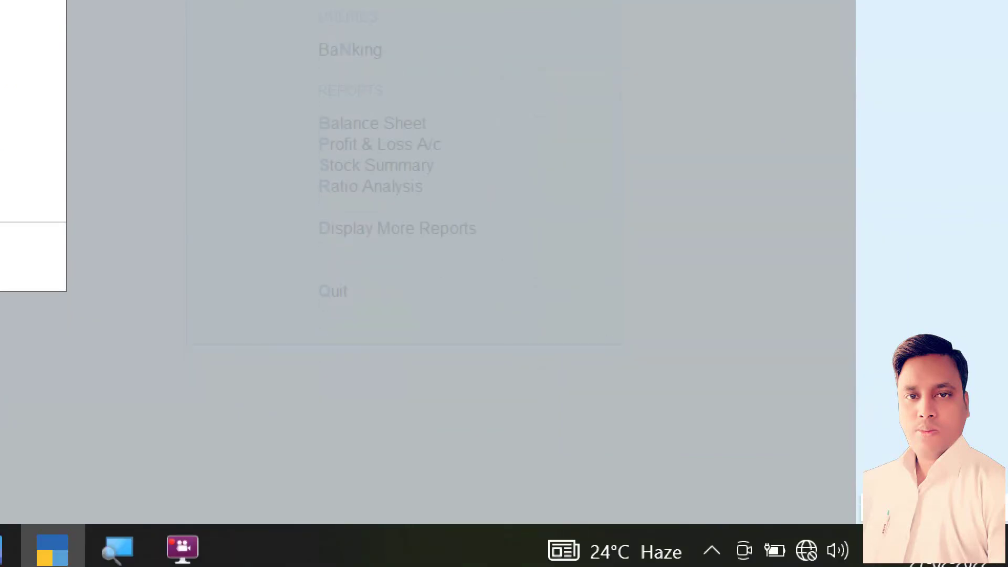
# Step: Open the stock item configuration and set Show more configurations to Yes
pyautogui.press('Return')
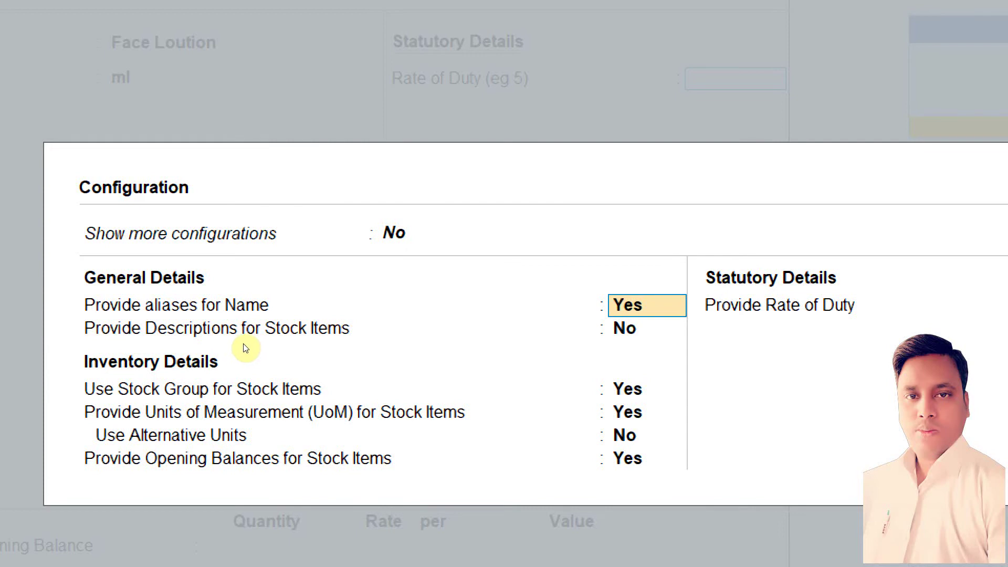
pyautogui.click(203, 215)
pyautogui.write('y')
pyautogui.press('Return')
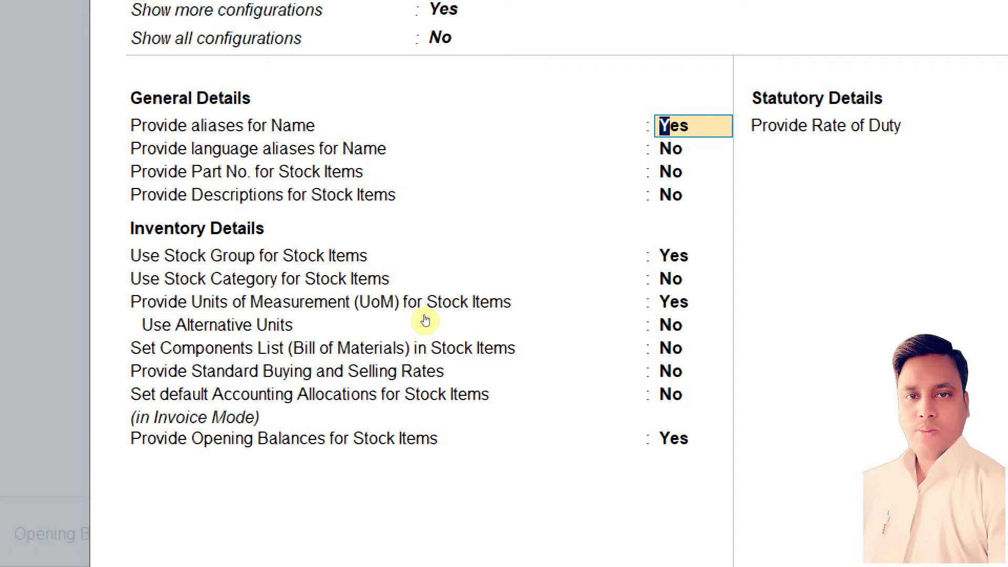
# Step: Set Components List (Bill of Materials) in Stock Items to Yes and save the configuration
pyautogui.press('Down')
pyautogui.press('Down')
pyautogui.press('Down')
pyautogui.press('Down')
pyautogui.press('Down')
pyautogui.press('Down')
pyautogui.press('Down')
pyautogui.press('Down')
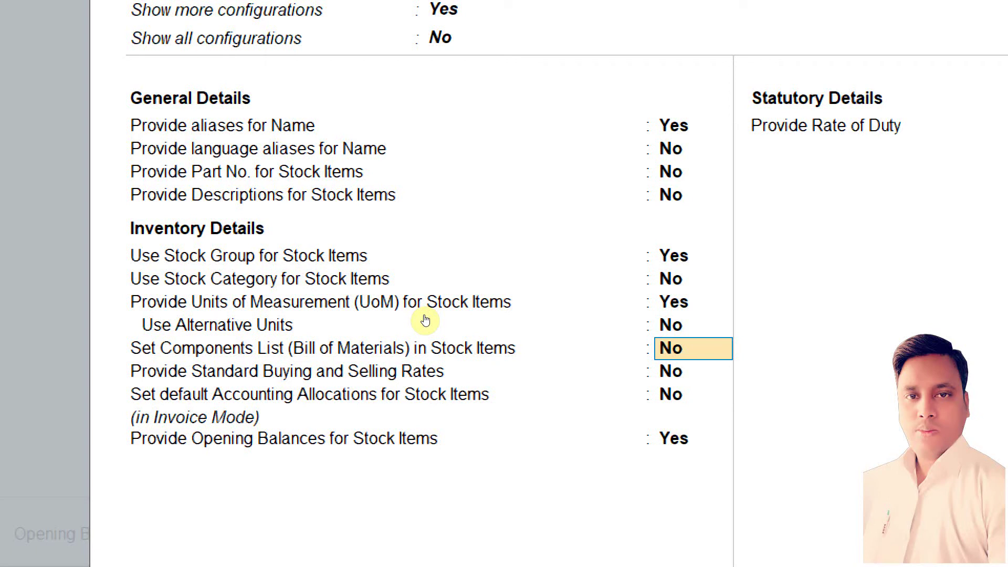
pyautogui.write('y')
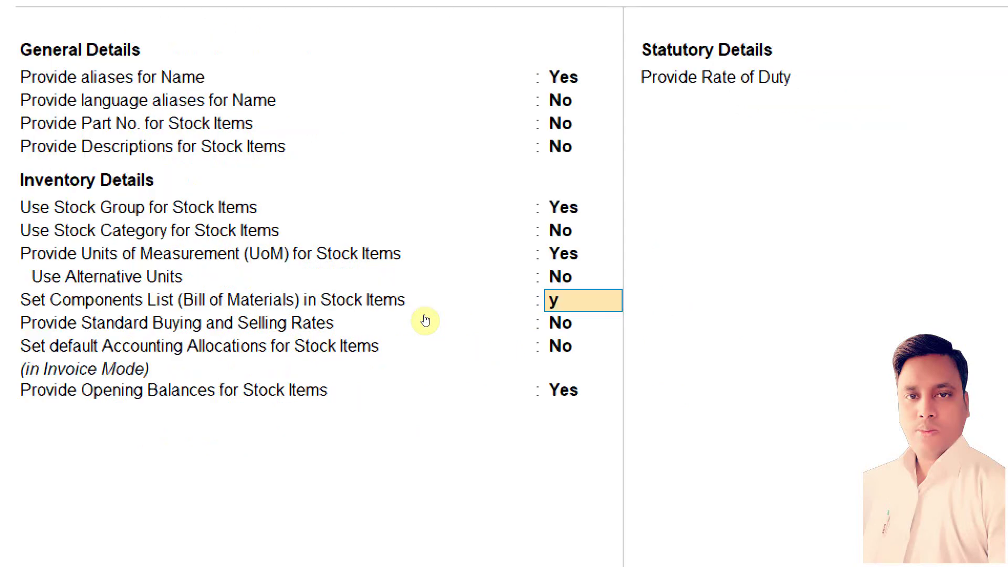
pyautogui.press('Return')
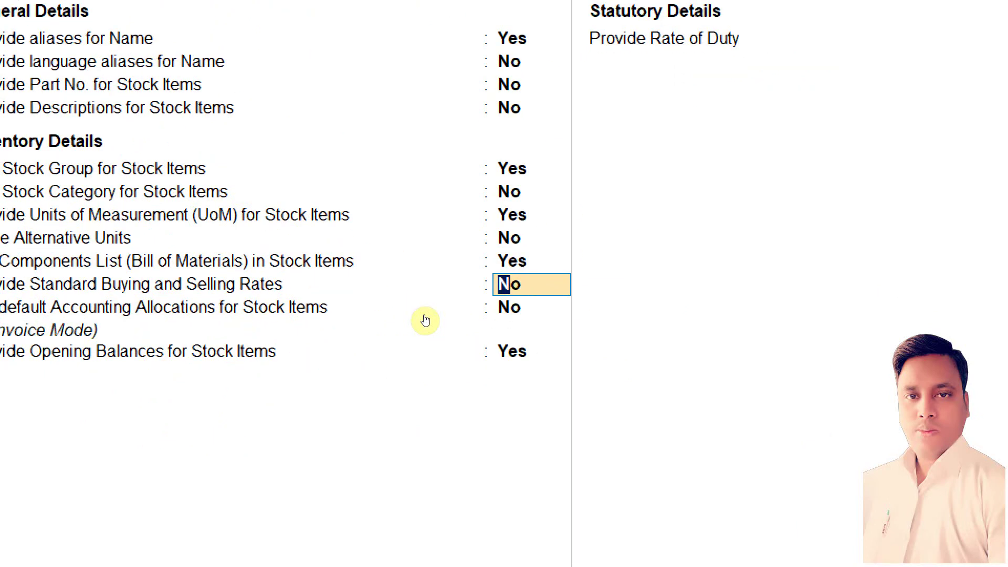
pyautogui.press('Return')
pyautogui.press('Return')
pyautogui.press('Return')
pyautogui.press('Return')
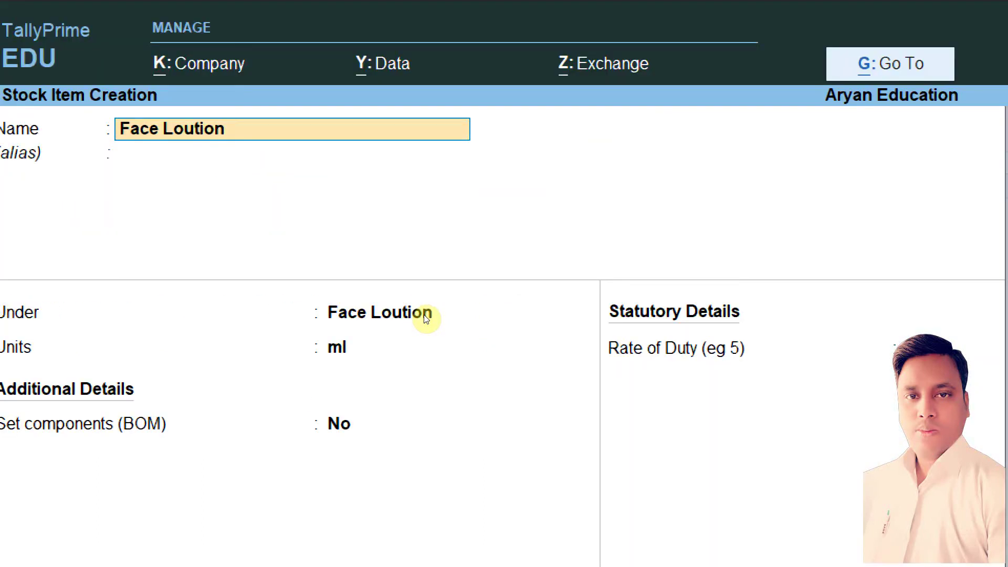
# Step: Set components (BOM) to Yes for the Face Loution item and name its BOM Face Loution
pyautogui.press('Return')
pyautogui.press('Return')
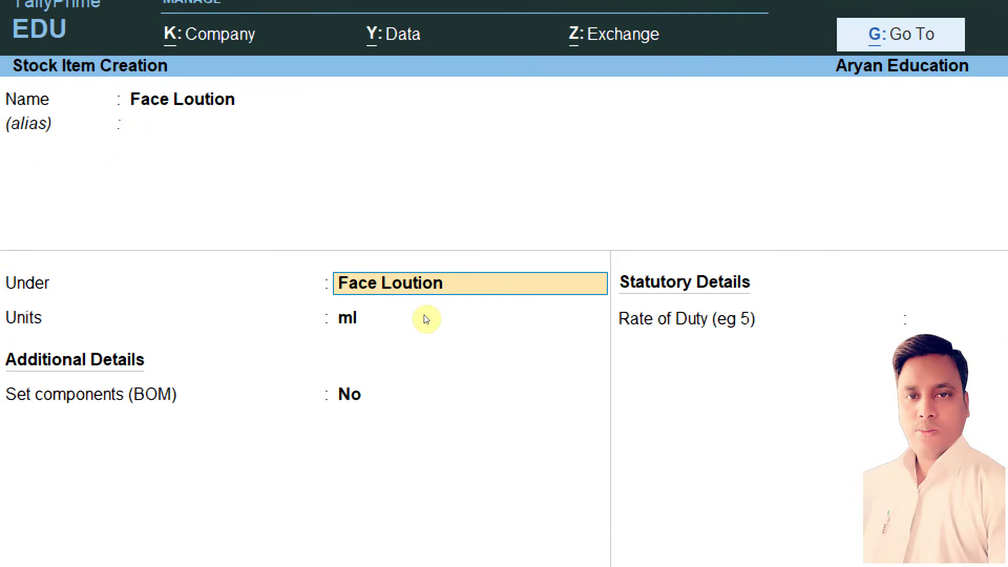
pyautogui.press('Return')
pyautogui.press('Return')
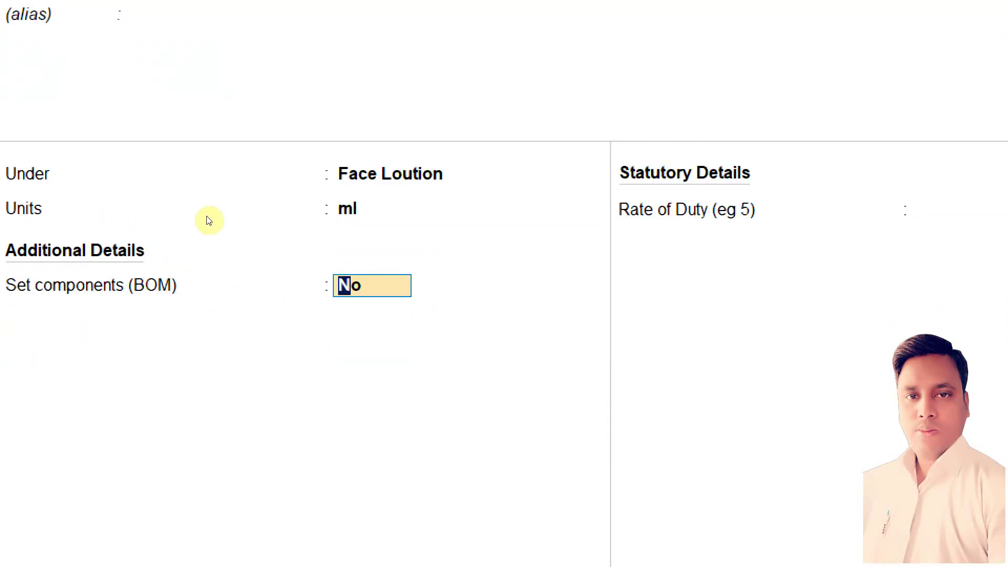
pyautogui.write('y')
pyautogui.press('Return')
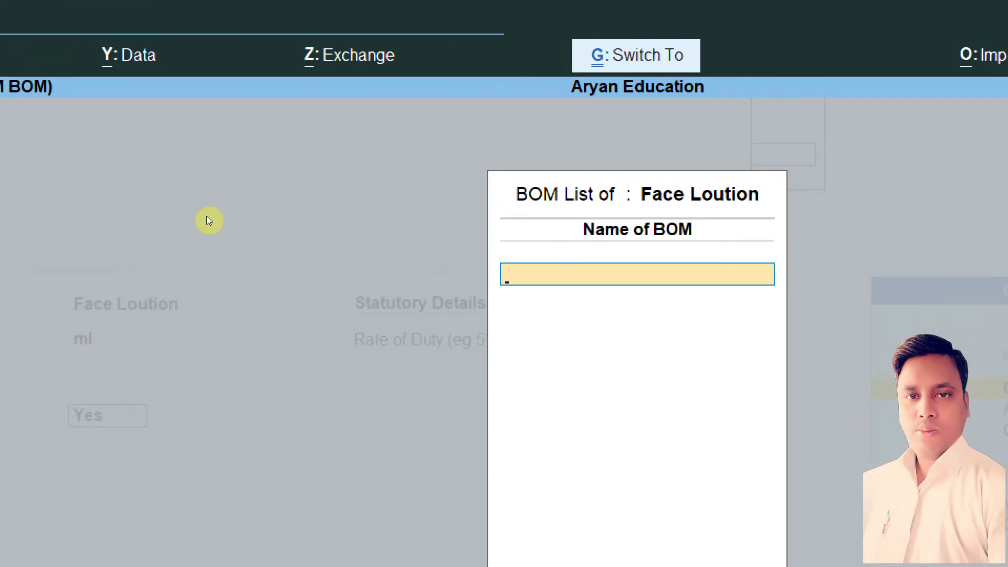
pyautogui.write('Face ')
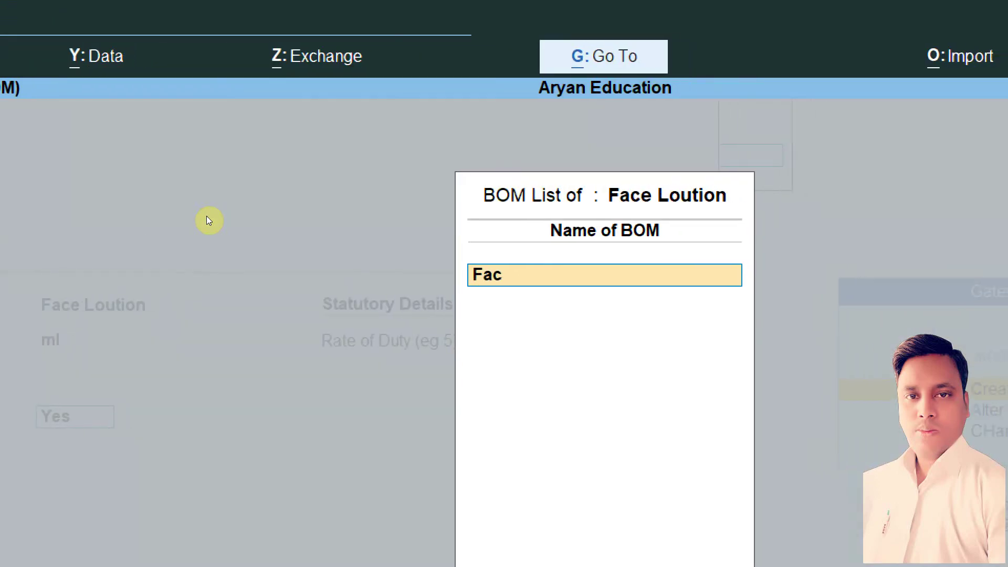
pyautogui.write('Loutio')
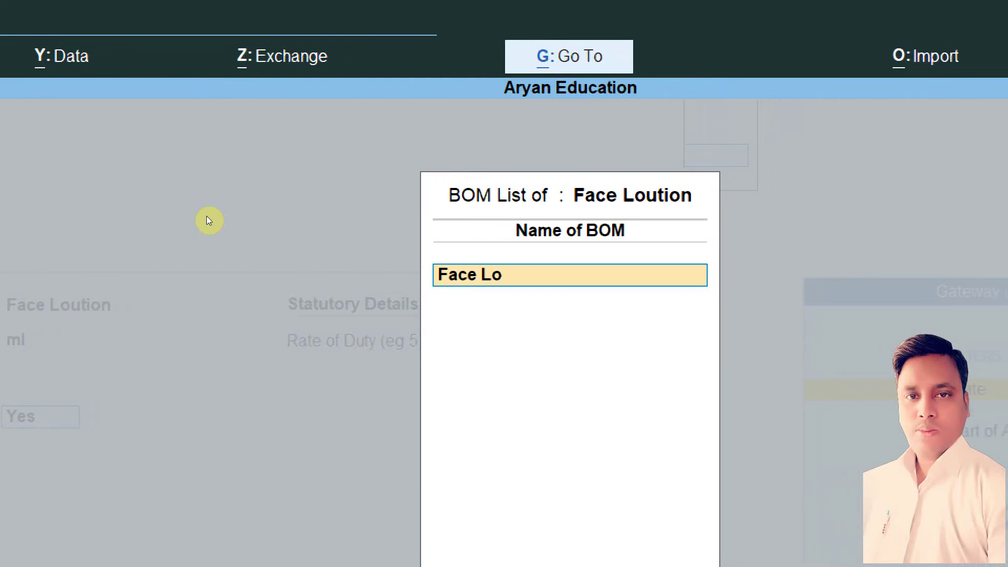
pyautogui.write('n')
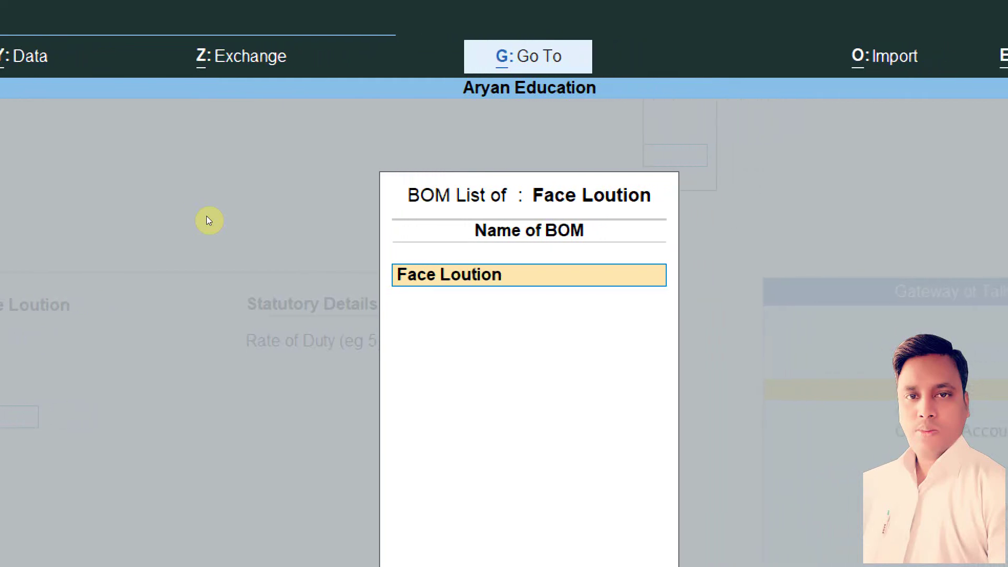
pyautogui.press('Return')
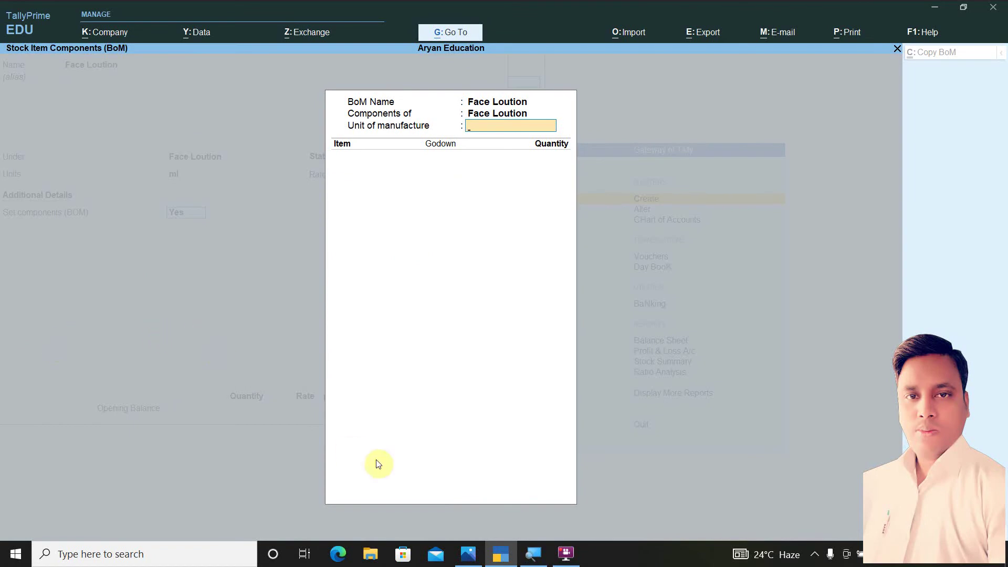
# Step: Check the production quantity in the exercise image in Photos and set the BOM's unit of manufacture to 100 ml in TallyPrime
pyautogui.click(467, 554)
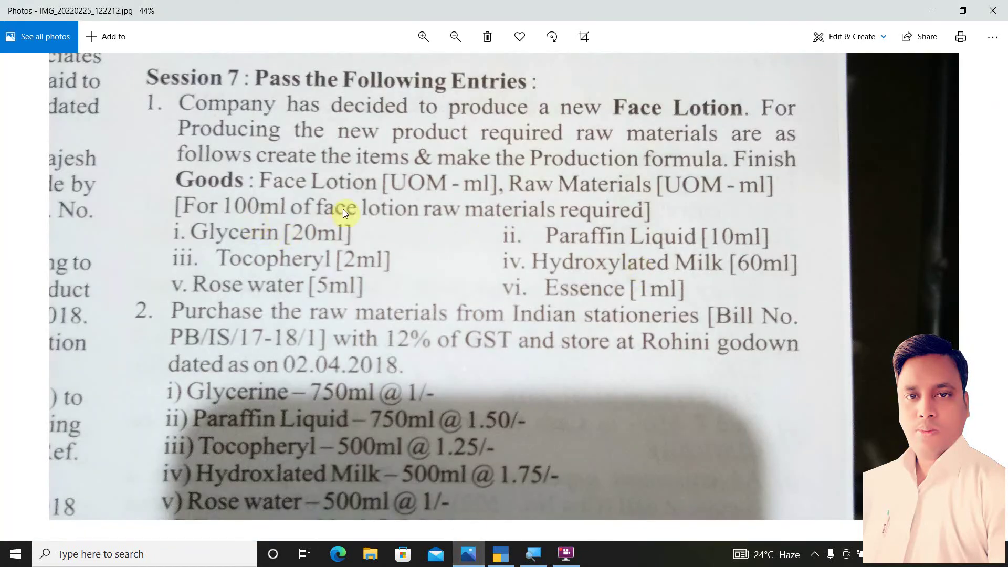
pyautogui.click(496, 558)
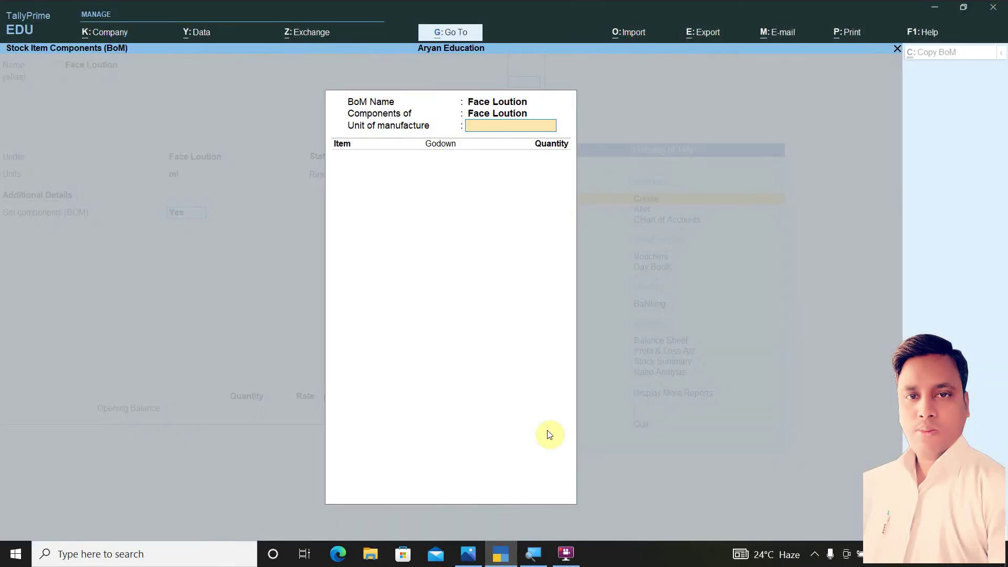
pyautogui.write('00')
pyautogui.press('Return')
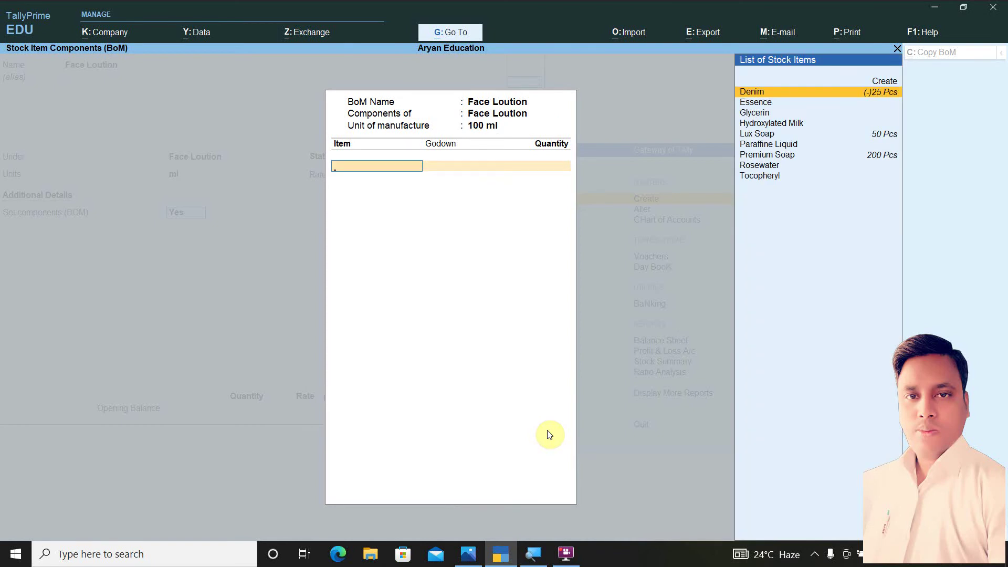
# Step: Add Glycerin to the BOM with a quantity of 20 ml, creating a godown named Rohini under Primary for it
pyautogui.press('Down')
pyautogui.press('Down')
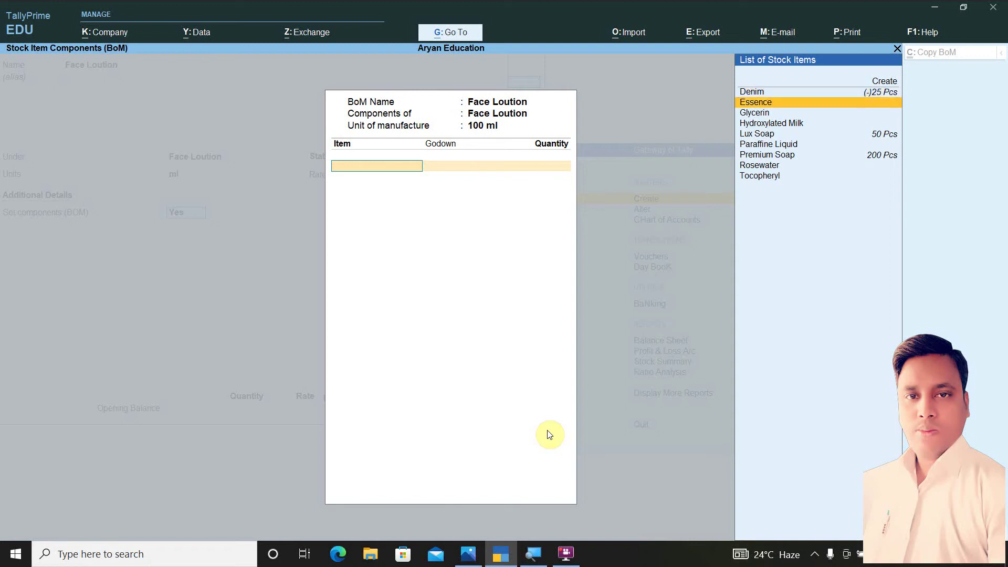
pyautogui.press('Return')
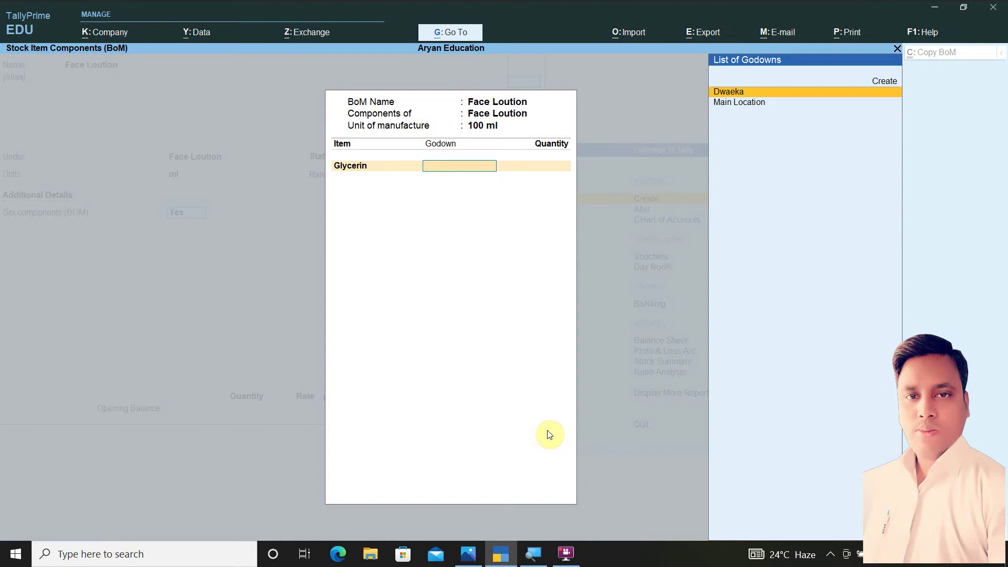
pyautogui.press('Up')
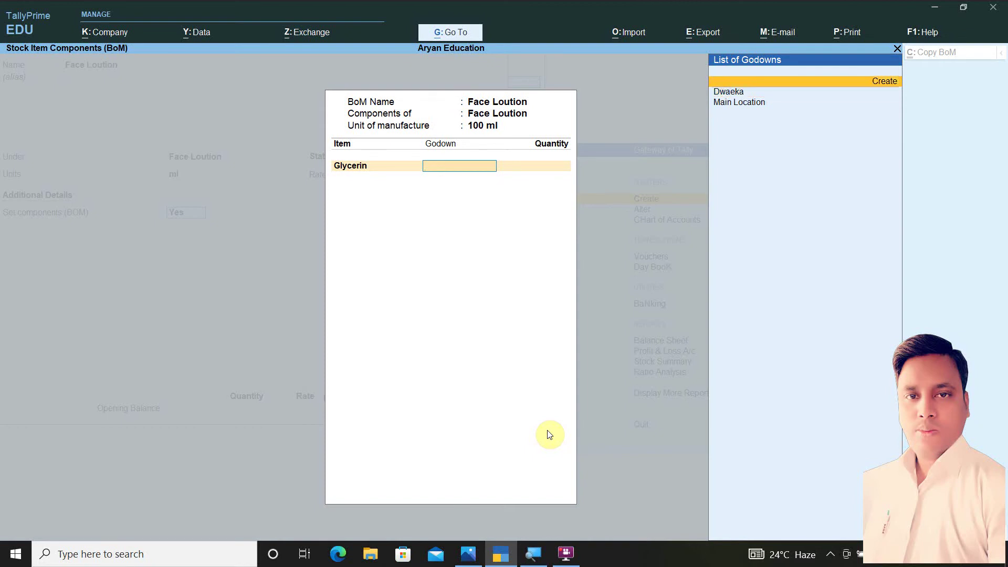
pyautogui.press('Return')
pyautogui.write('Rohi')
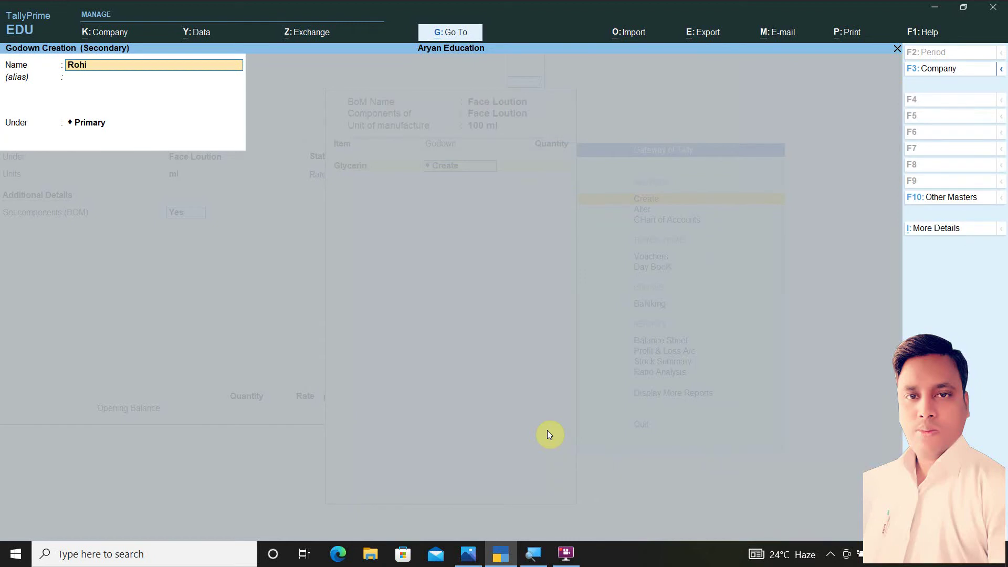
pyautogui.write('ni')
pyautogui.press('Return')
pyautogui.press('Return')
pyautogui.press('Return')
pyautogui.press('Return')
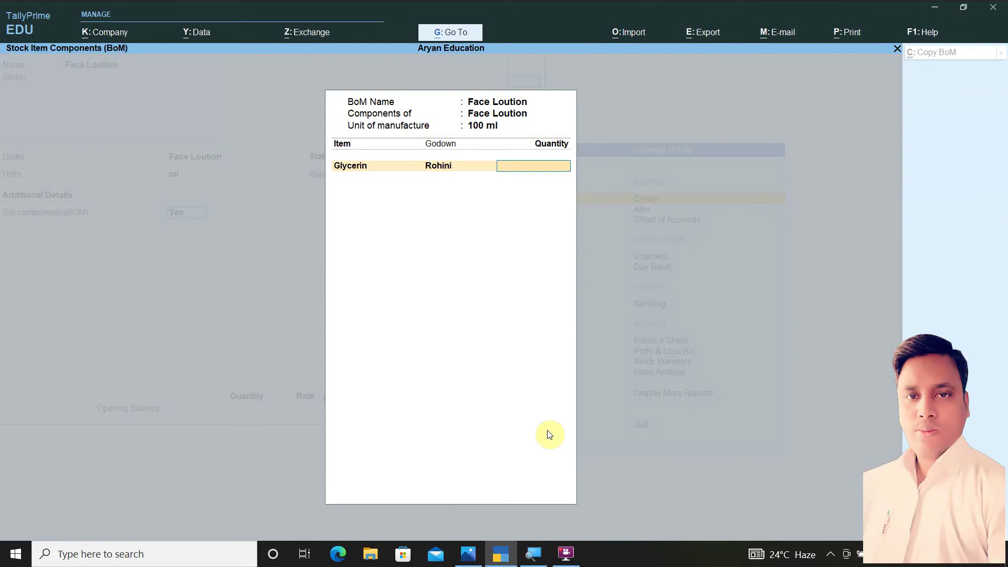
pyautogui.write('20')
pyautogui.press('Return')
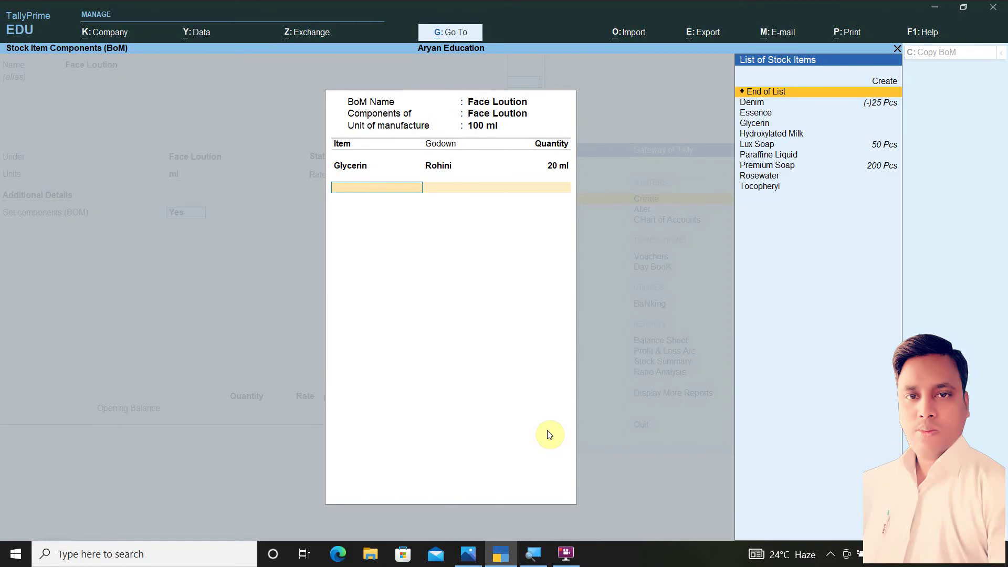
# Step: Add Paraffine Liquid as the next BOM component from the Rohini godown with a quantity of 10 ml
pyautogui.write('P')
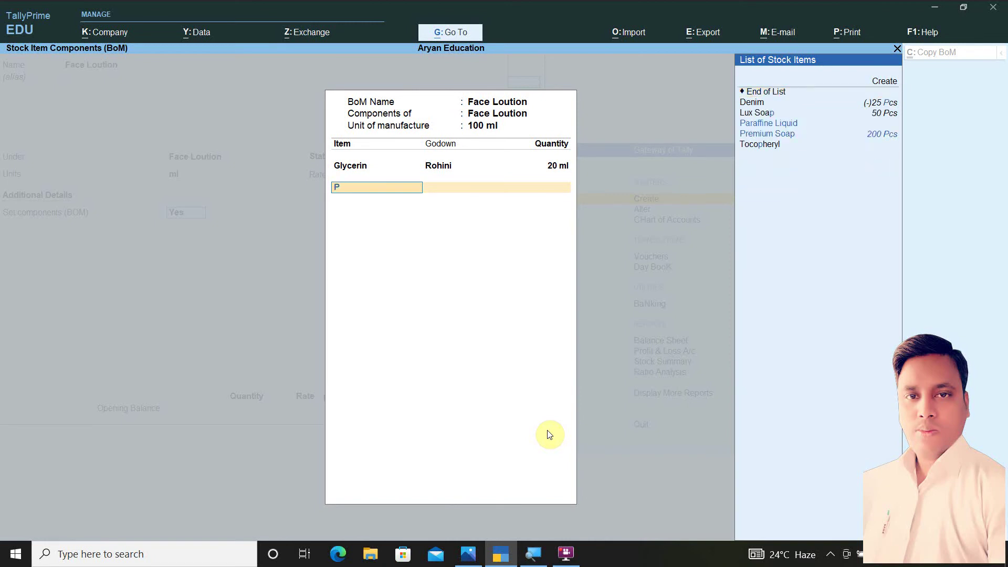
pyautogui.press('Return')
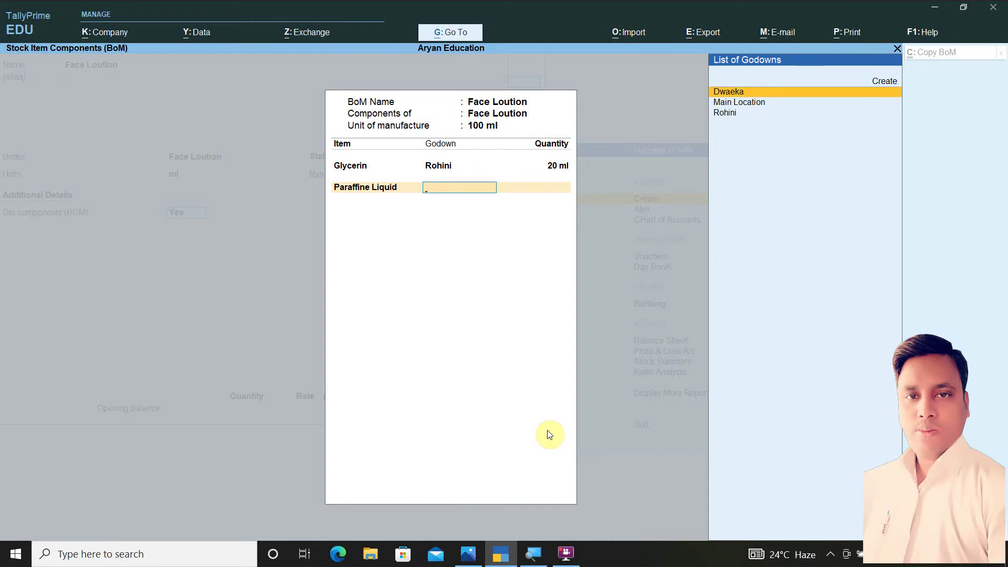
pyautogui.press('Down')
pyautogui.press('Down')
pyautogui.press('Return')
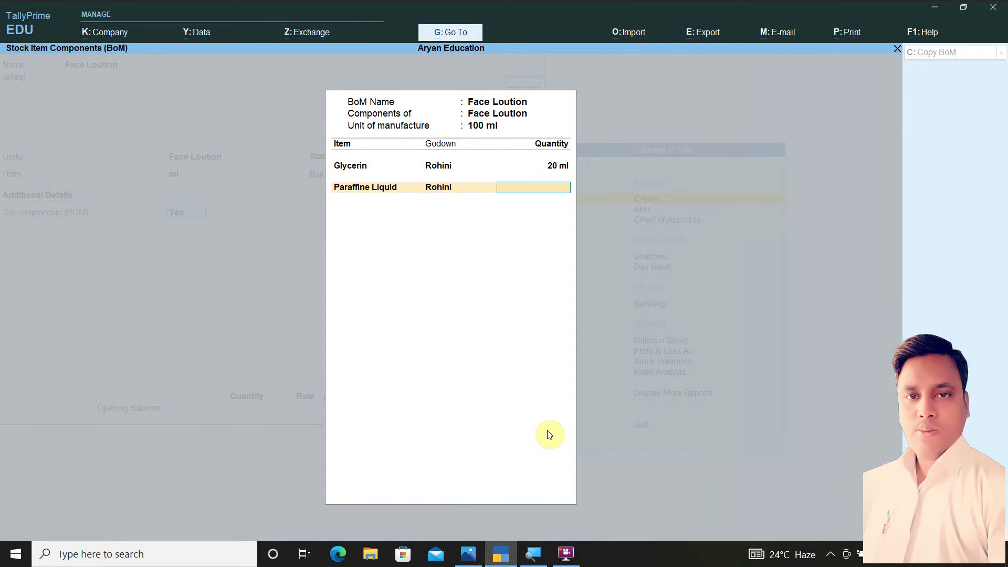
pyautogui.write('10')
pyautogui.press('Return')
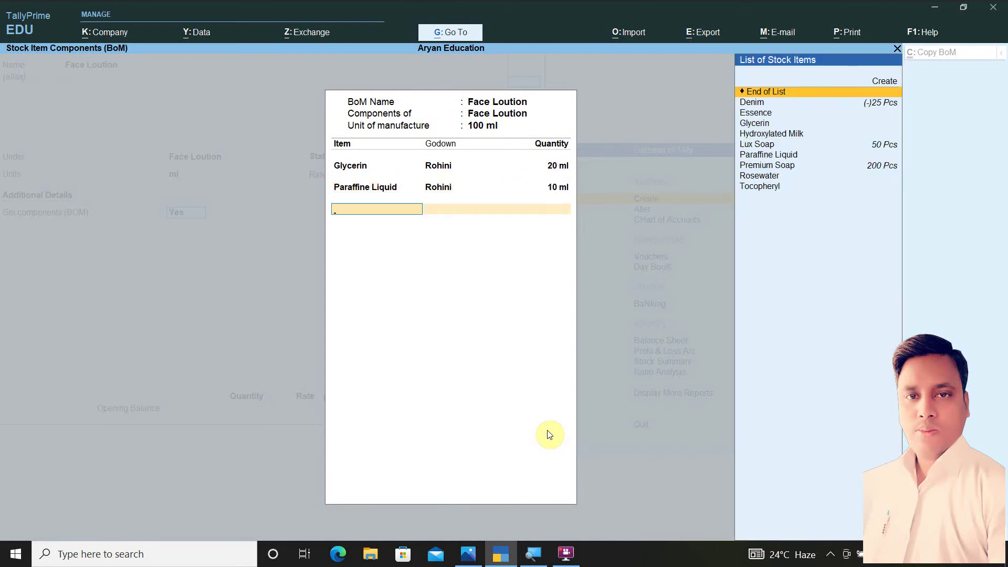
# Step: Add Tocopheryl to the BOM from the Rohini godown with a quantity of 2 ml
pyautogui.write('T')
pyautogui.press('Return')
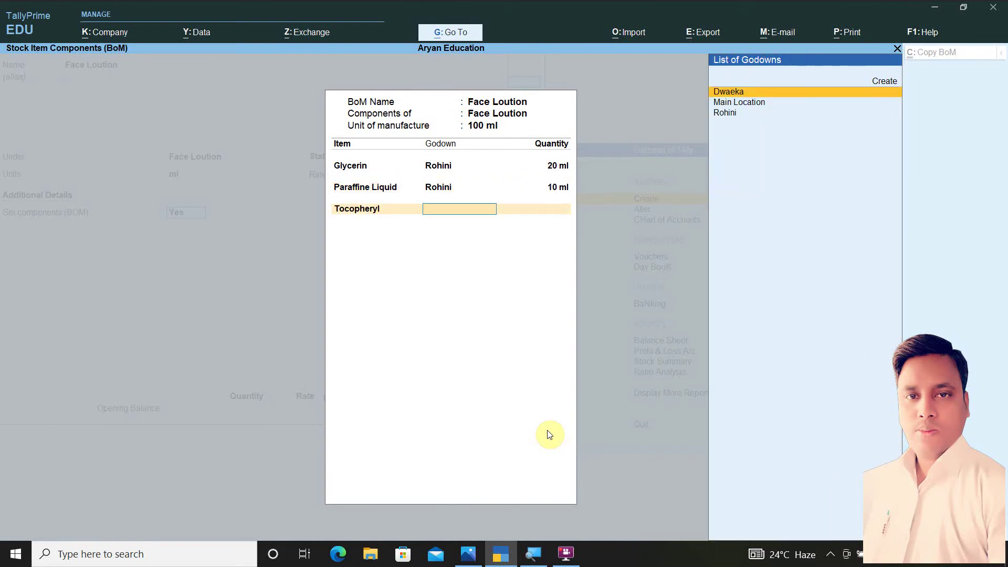
pyautogui.press('Down')
pyautogui.press('Down')
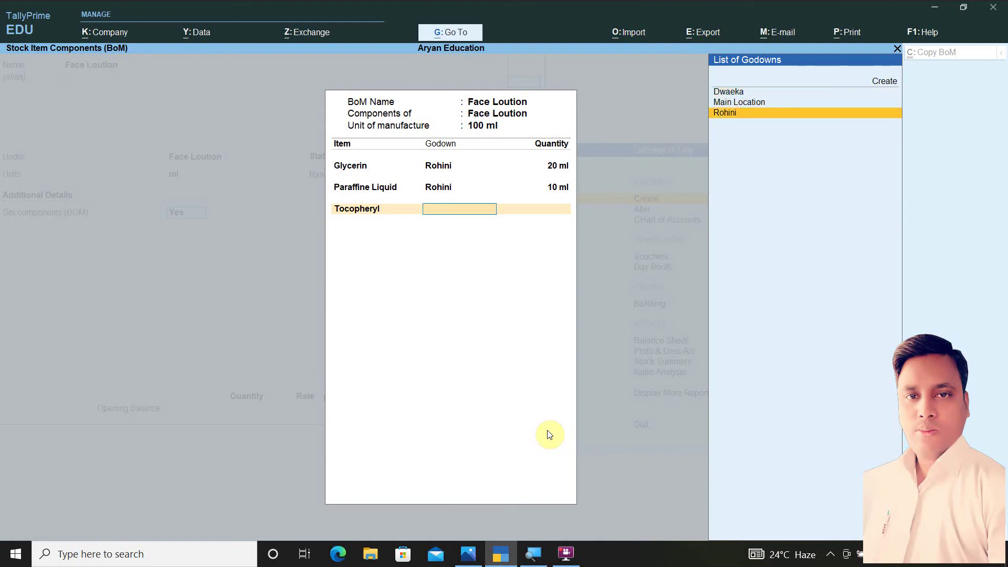
pyautogui.press('Return')
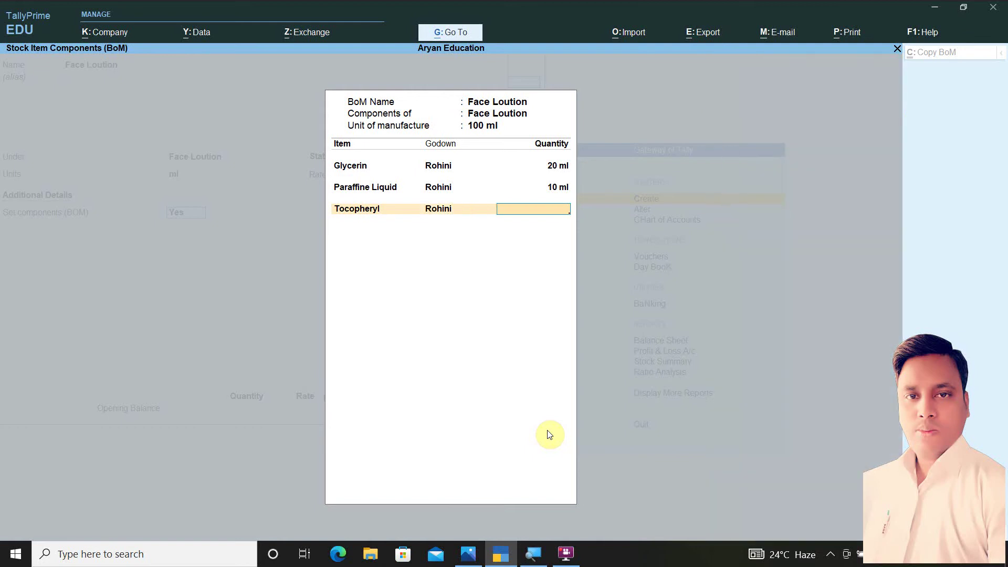
pyautogui.write('2')
pyautogui.press('Return')
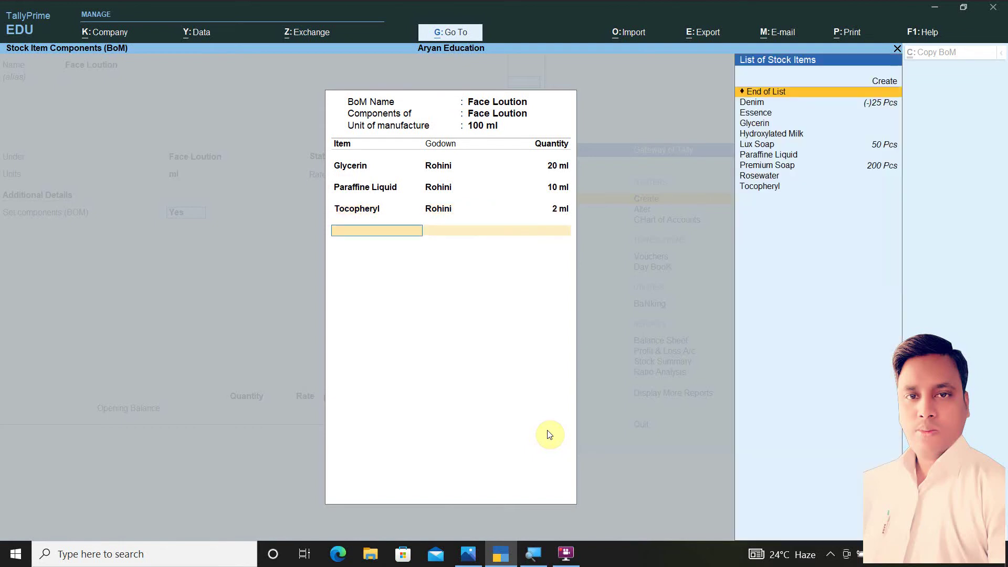
# Step: Add Hydroxylated Milk to the BOM from the Rohini godown with a quantity of 60 ml
pyautogui.write('h')
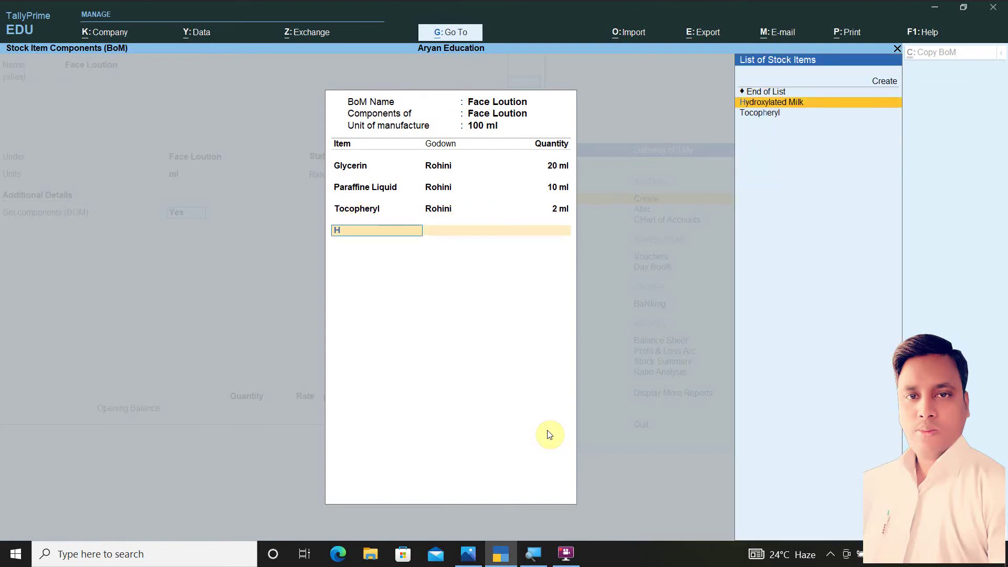
pyautogui.press('Return')
pyautogui.write('r')
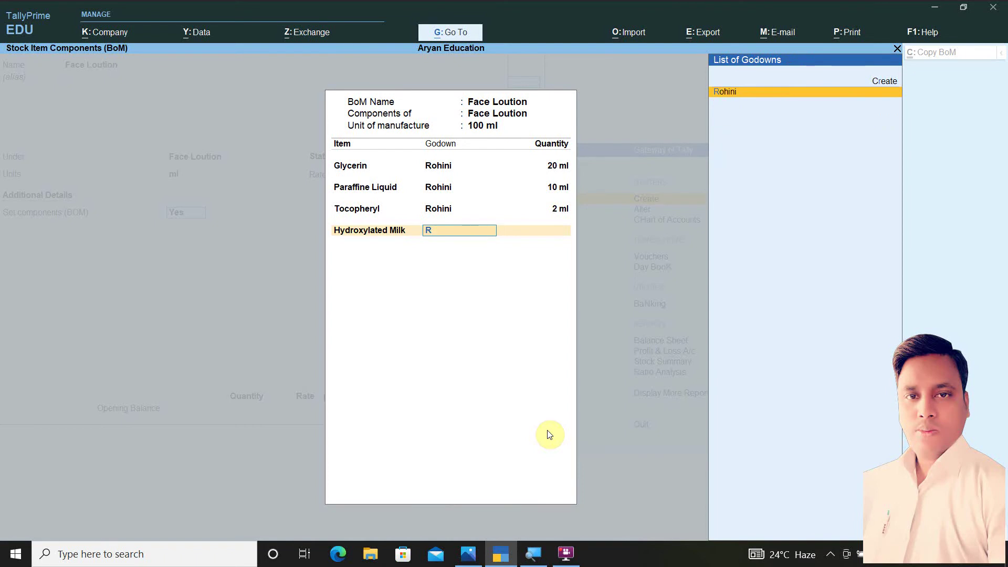
pyautogui.press('Return')
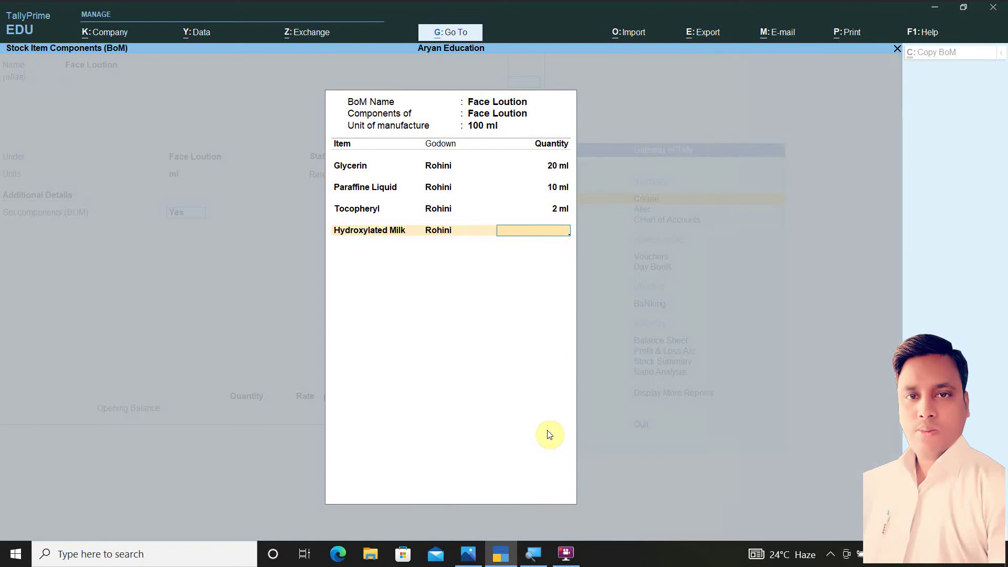
pyautogui.write('60')
pyautogui.press('Return')
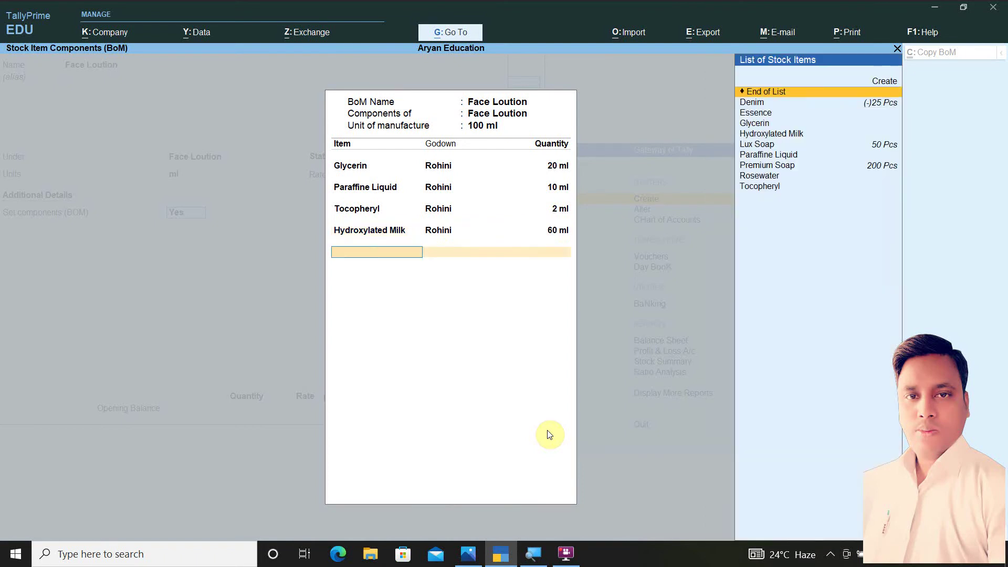
# Step: Add Rosewater to the BOM from the Rohini godown with a quantity of 5 ml
pyautogui.write('R')
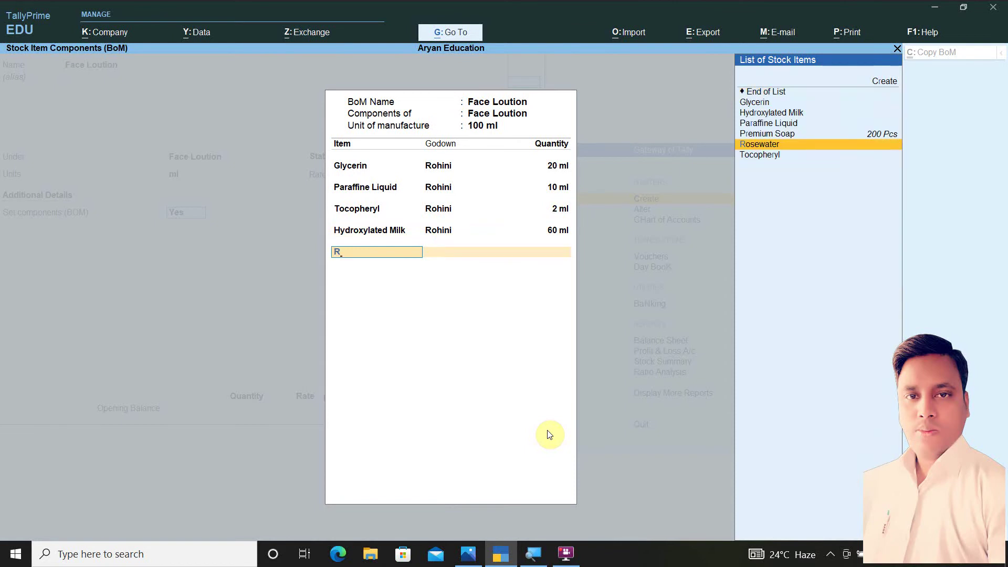
pyautogui.press('Return')
pyautogui.write('R')
pyautogui.press('Return')
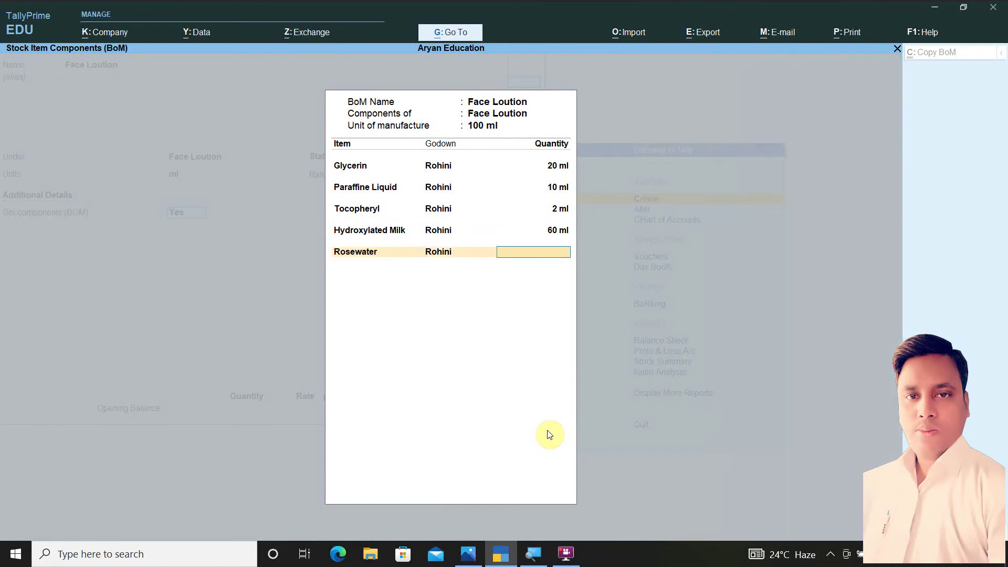
pyautogui.write('5')
pyautogui.press('Return')
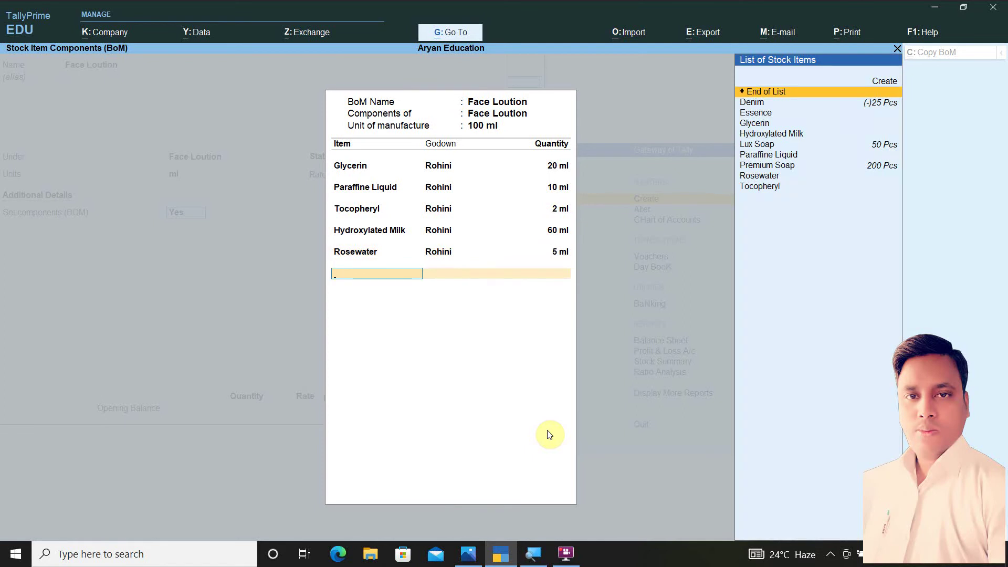
# Step: Add Essence to the BOM from the Rohini godown with a quantity of 1 ml
pyautogui.press('Down')
pyautogui.press('Down')
pyautogui.press('Return')
pyautogui.write('R')
pyautogui.press('Return')
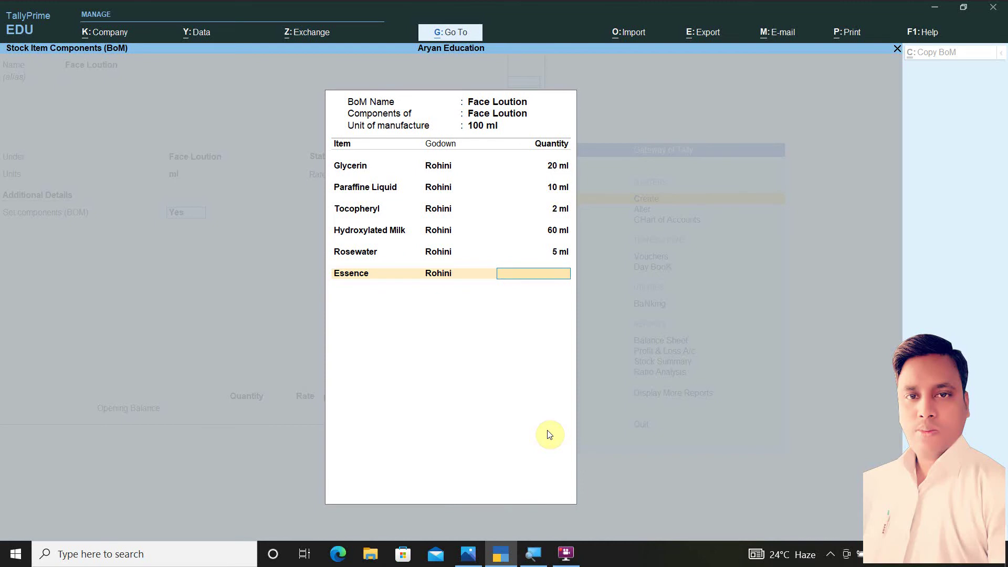
pyautogui.write('1')
pyautogui.press('Return')
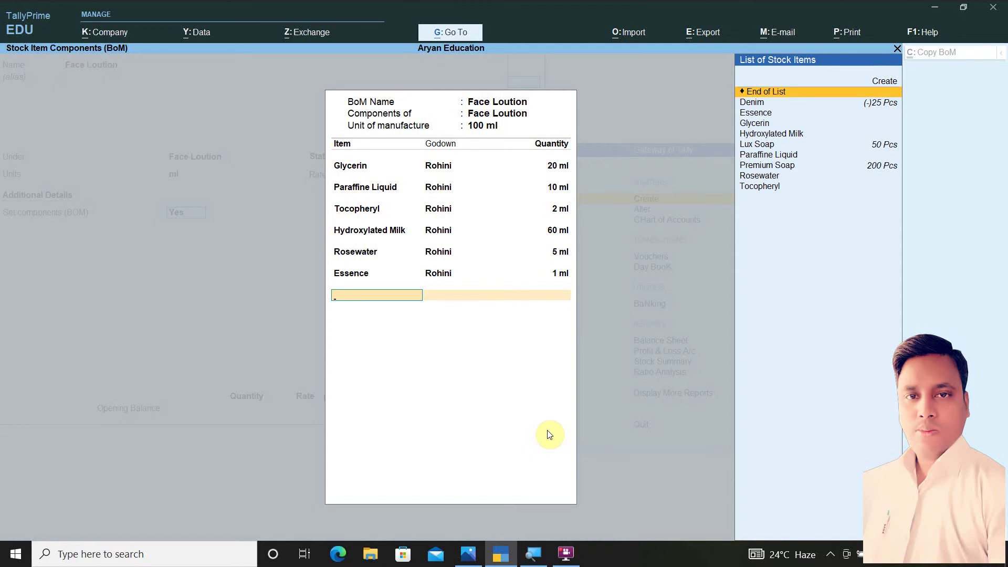
# Step: End the component list and save the BOM together with the Face Loution stock item
pyautogui.press('Return')
pyautogui.press('Return')
pyautogui.press('Return')
pyautogui.press('Return')
pyautogui.press('Return')
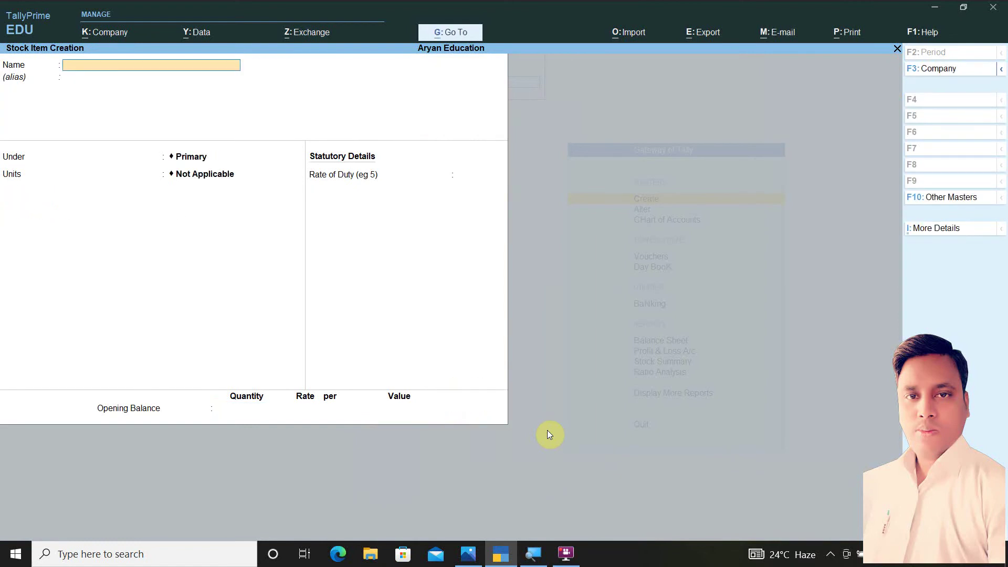
# Step: Check the raw-material purchase entry in the exercise image in Photos and open a Purchase voucher in TallyPrime
pyautogui.hotkey('alt', 'Tab')
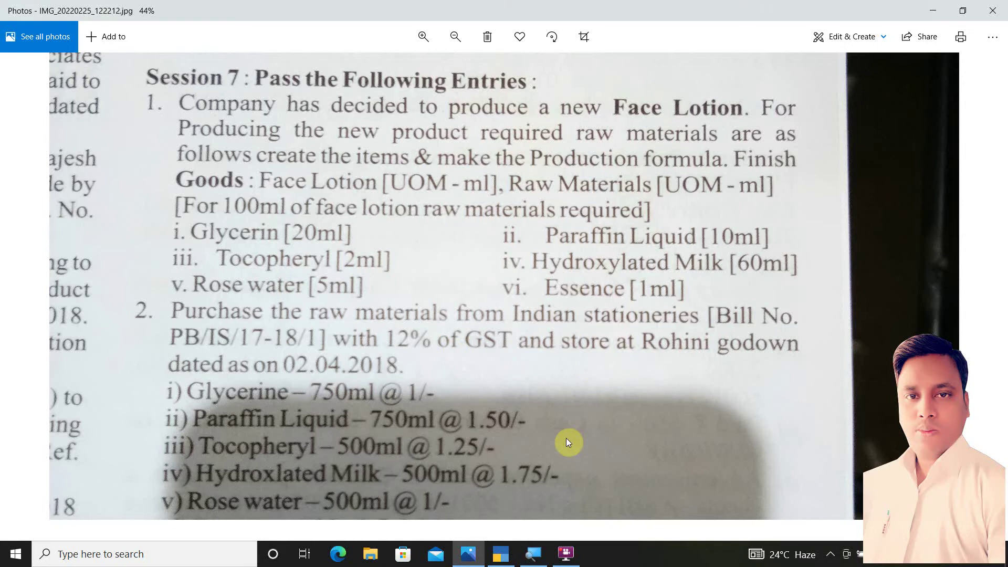
pyautogui.click(501, 554)
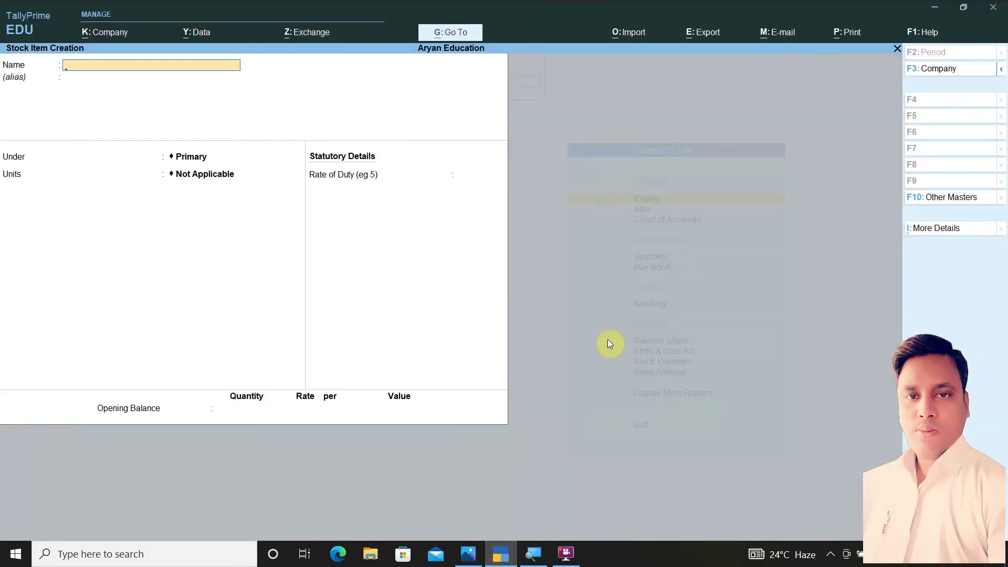
pyautogui.press('Escape')
pyautogui.press('y')
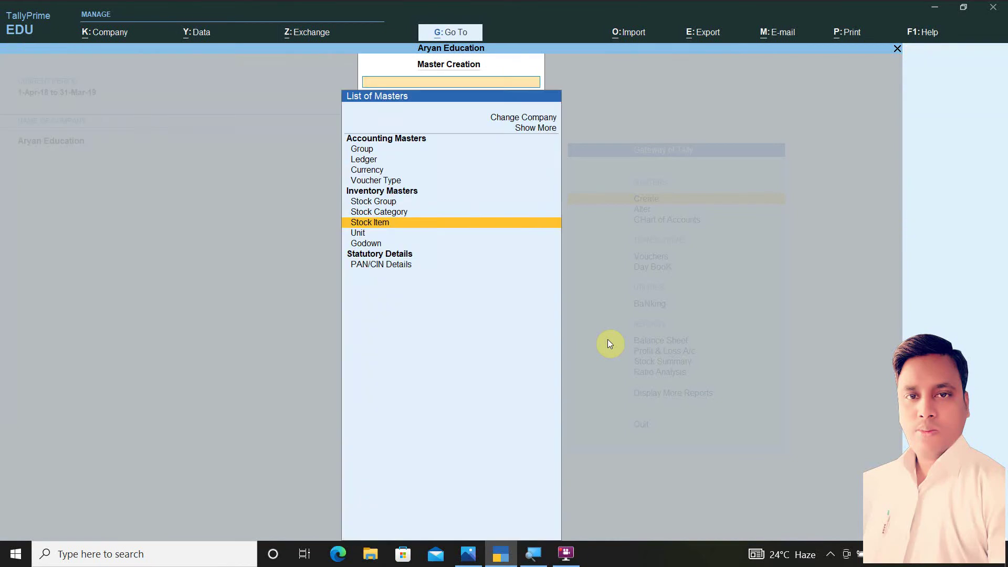
pyautogui.press('Escape')
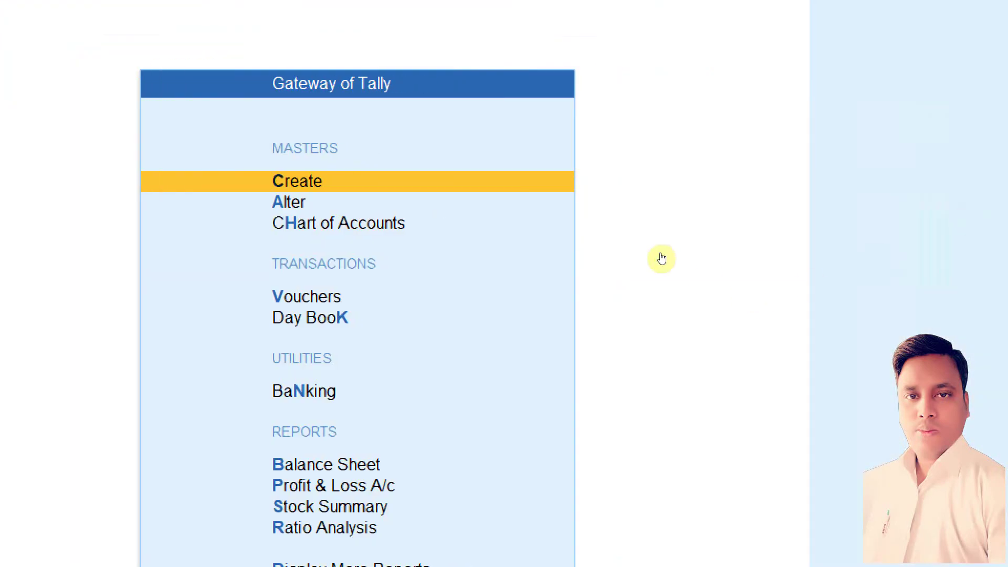
pyautogui.press('v')
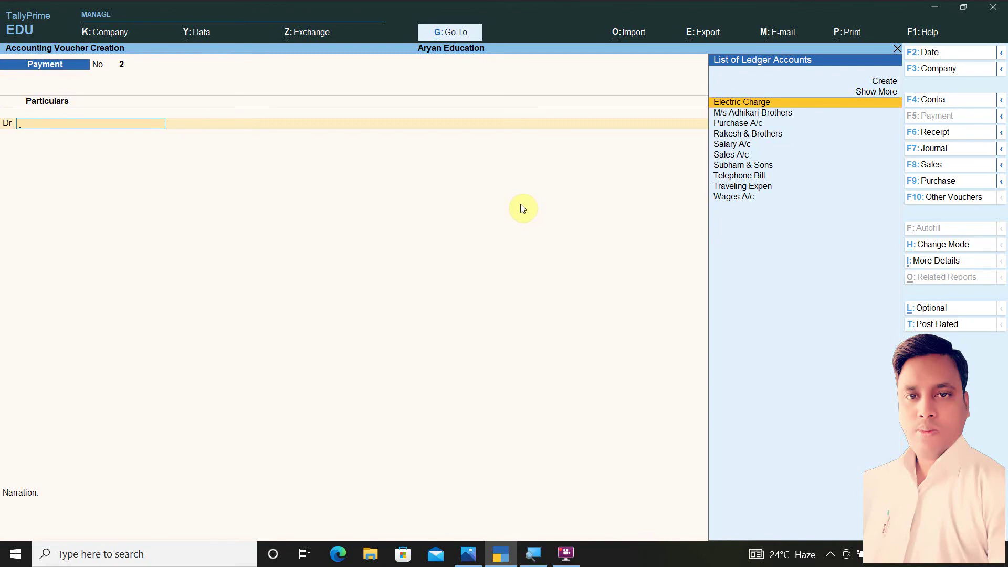
pyautogui.click(931, 183)
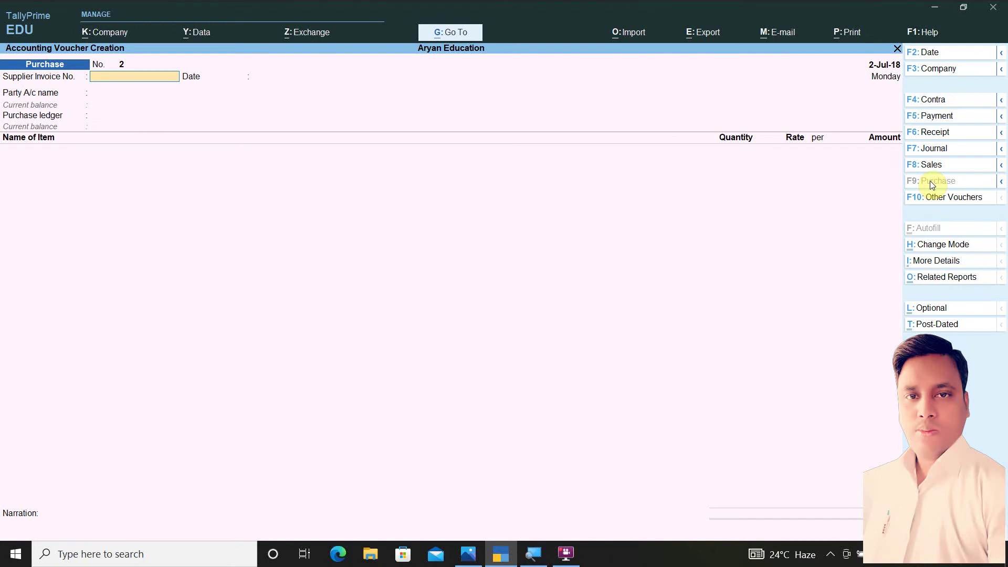
# Step: Enter PB/IS/17-18 as the supplier invoice number of the purchase voucher
pyautogui.write('B/IS')
pyautogui.press('ctrl')
pyautogui.write('8')
pyautogui.press('Return')
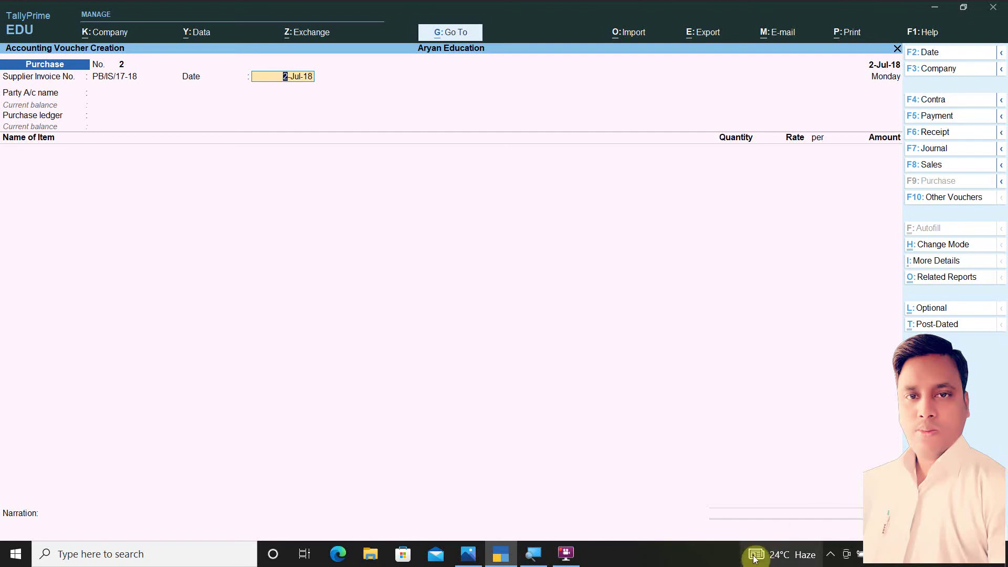
# Step: Check the purchase date in the exercise image in Photos and set the TallyPrime voucher and supplier invoice dates to 2-Apr-18
pyautogui.click(468, 555)
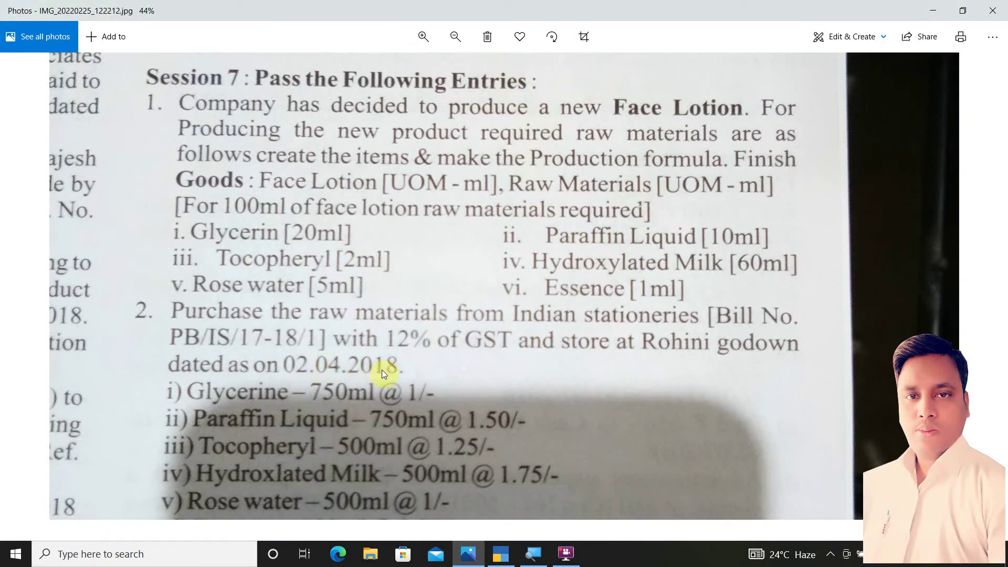
pyautogui.click(501, 553)
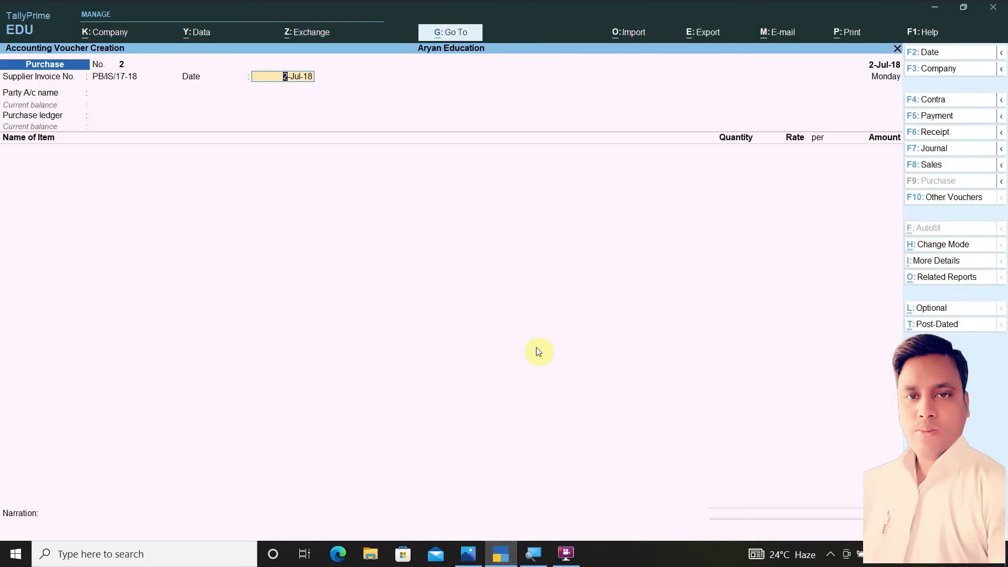
pyautogui.click(929, 56)
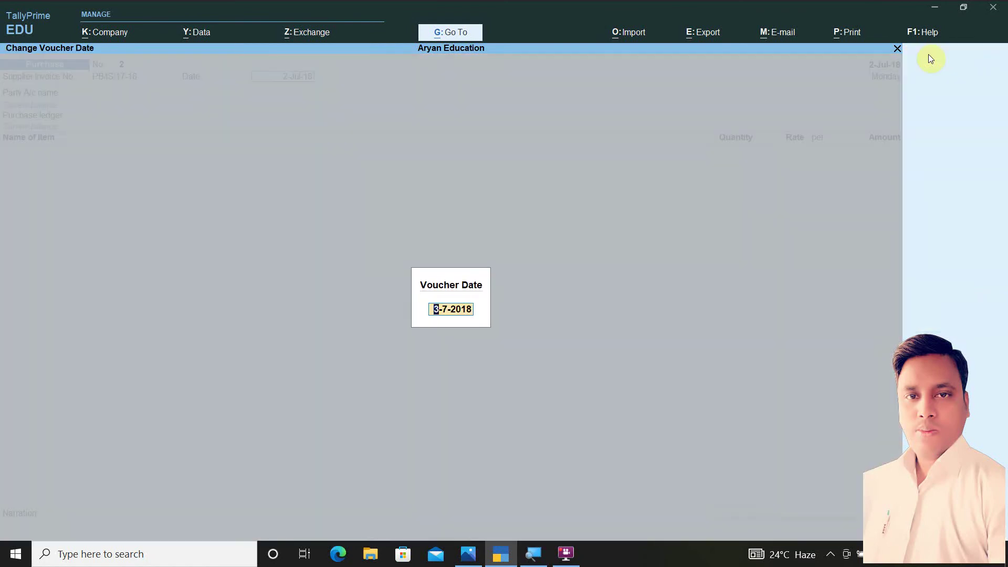
pyautogui.write('2/4')
pyautogui.press('Return')
pyautogui.press('BackSpace')
pyautogui.write('2/4')
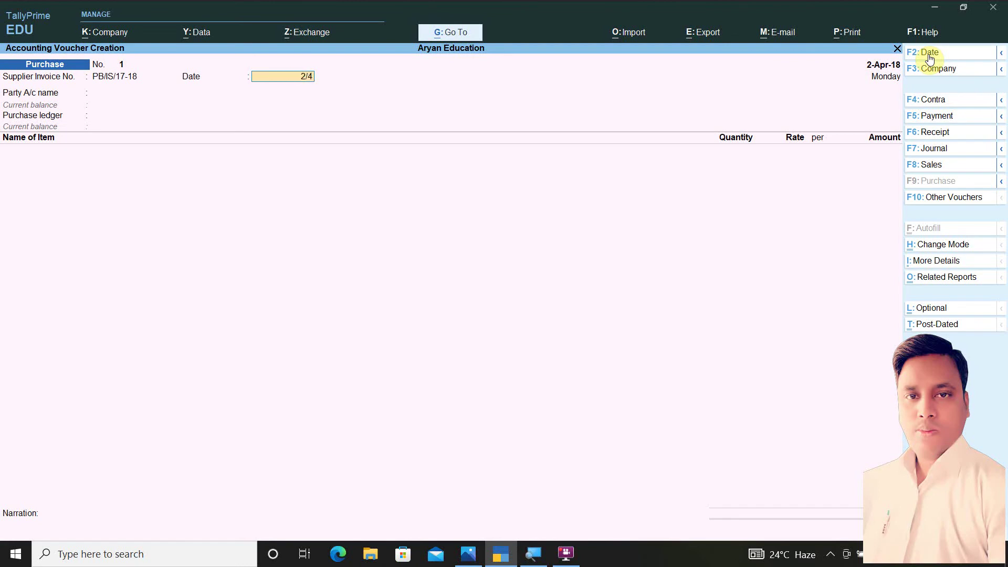
pyautogui.press('Return')
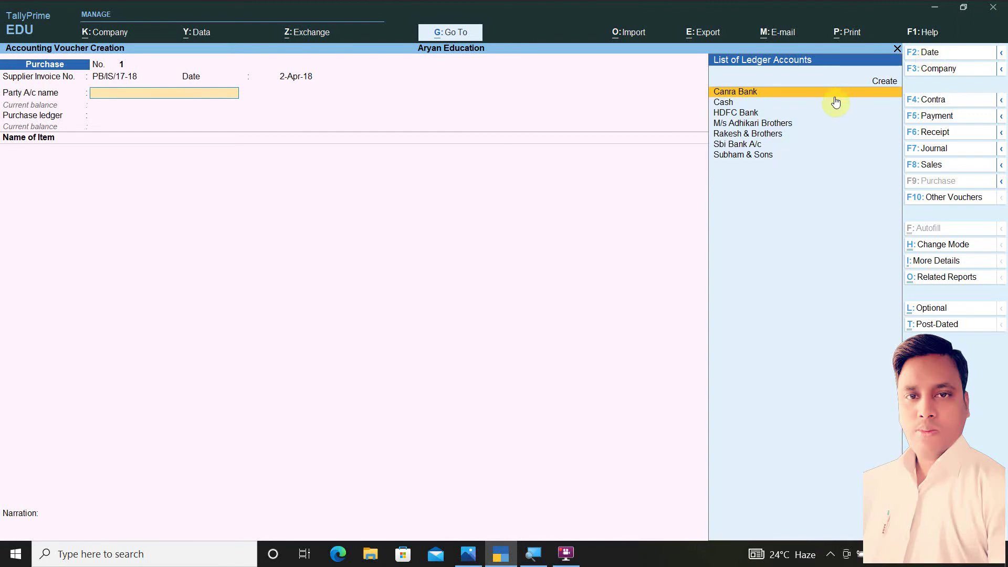
# Step: Create a new party ledger named Indian Stationeries from the voucher and place it under Sundry Creditors
pyautogui.click(880, 84)
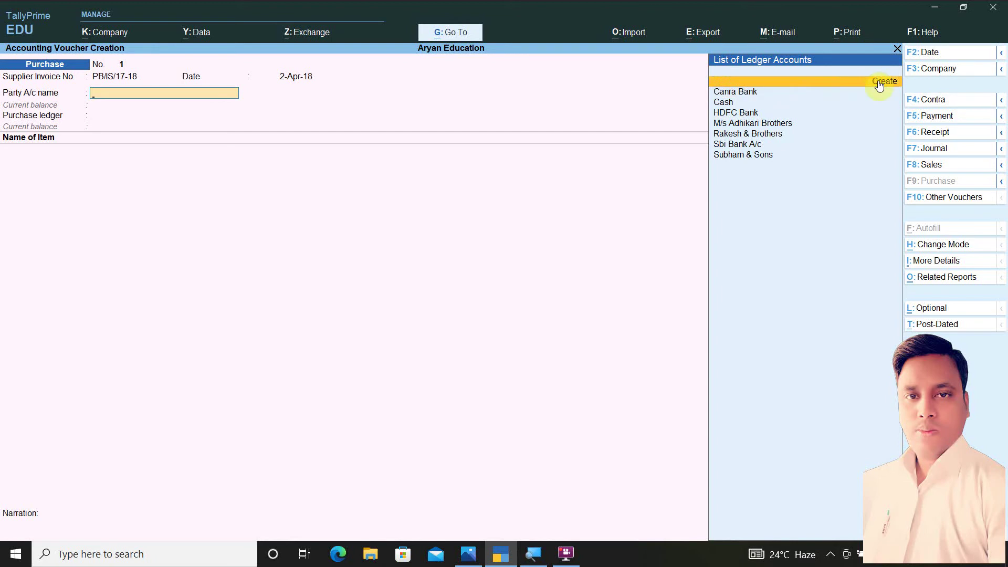
pyautogui.click(879, 84)
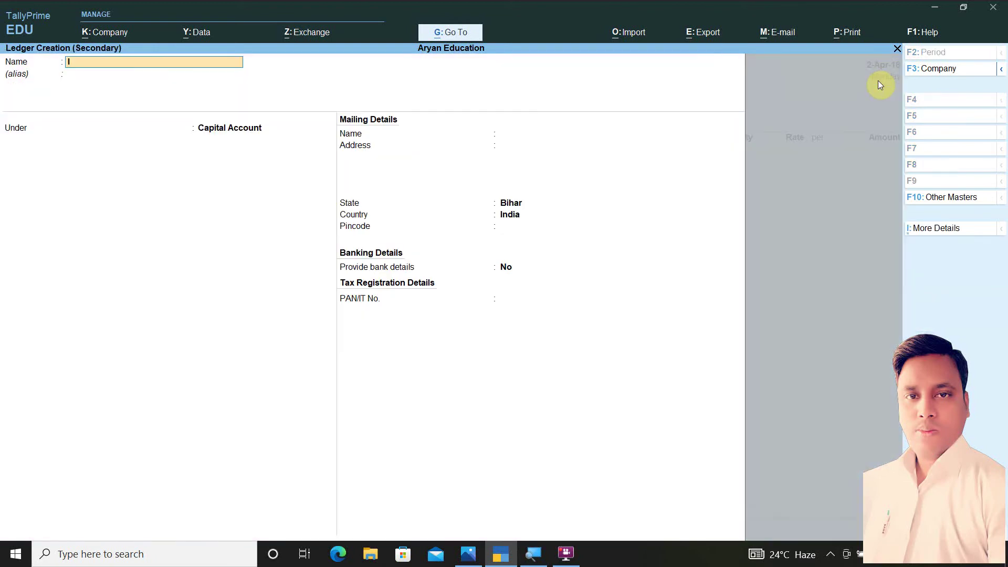
pyautogui.write('Indian S')
pyautogui.press('Return')
pyautogui.press('Return')
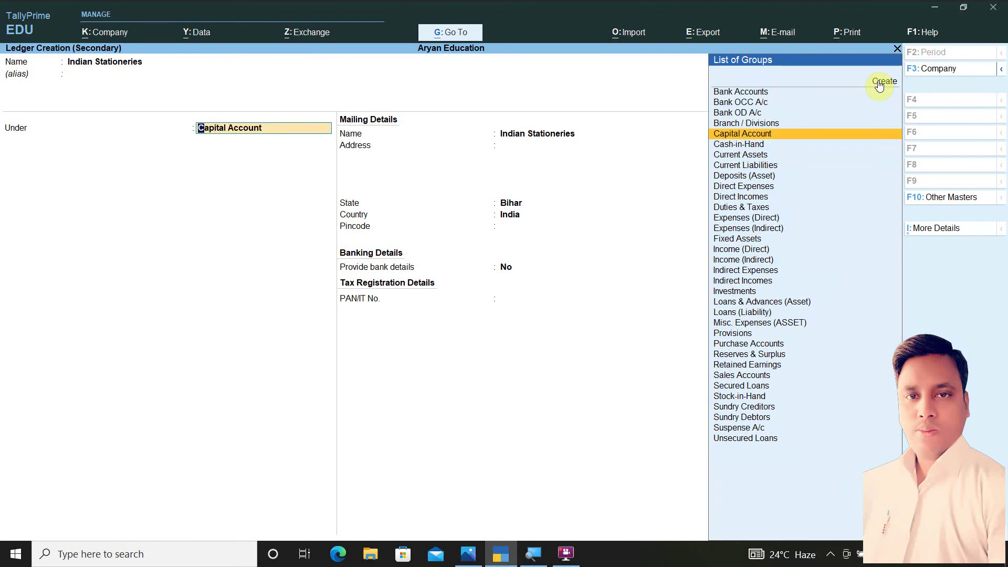
pyautogui.write('S')
pyautogui.press('Down')
pyautogui.press('Down')
pyautogui.press('Down')
pyautogui.press('Return')
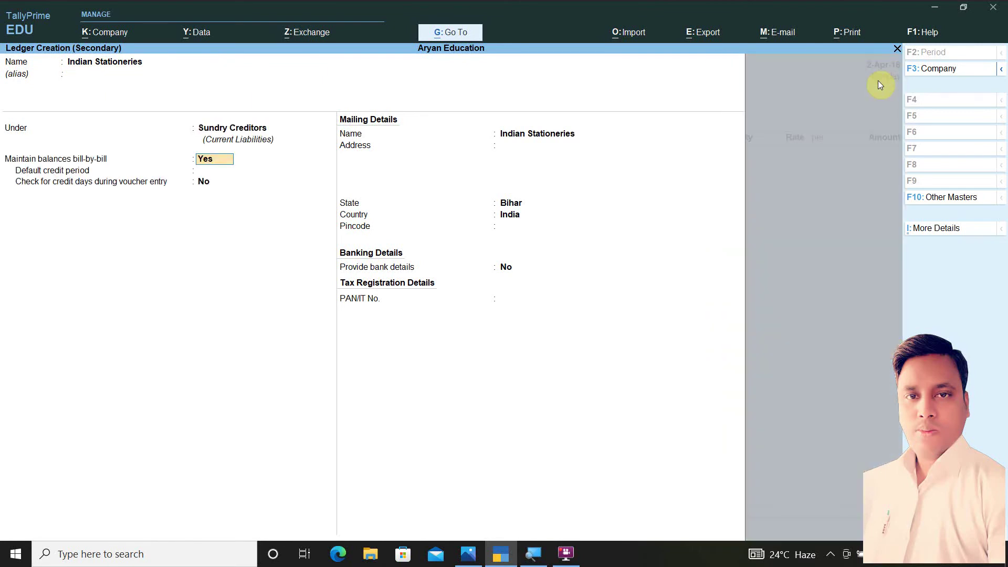
# Step: Accept the default bill-by-bill, mailing and tax details and save the Indian Stationeries ledger as the voucher's party
pyautogui.press('Return')
pyautogui.press('Return')
pyautogui.press('Return')
pyautogui.press('Return')
pyautogui.press('Return')
pyautogui.press('Return')
pyautogui.press('Return')
pyautogui.press('Return')
pyautogui.press('Return')
pyautogui.press('Return')
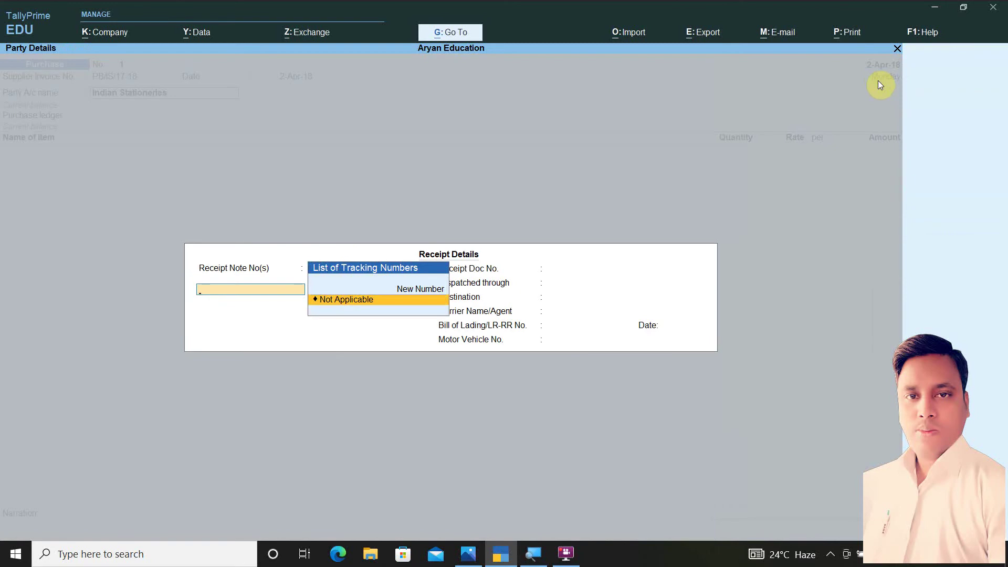
# Step: Set the receipt note number to Not Applicable and leave the dispatch details blank
pyautogui.press('Return')
pyautogui.press('Return')
pyautogui.press('Return')
pyautogui.press('Return')
pyautogui.press('Return')
pyautogui.press('Return')
pyautogui.press('Return')
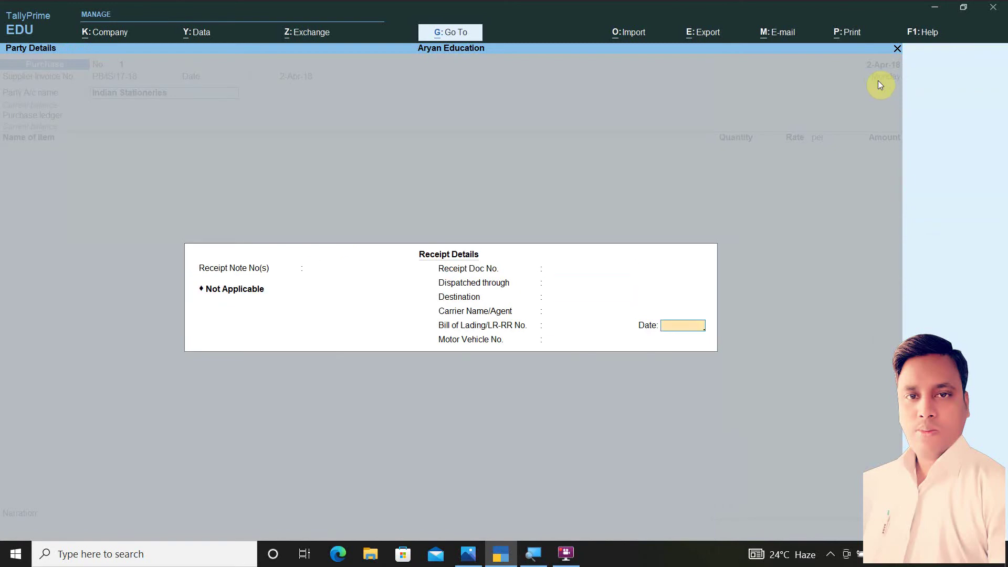
# Step: Accept the remaining receipt and party details and select Purchase A/c as the purchase ledger
pyautogui.press('Return')
pyautogui.press('Return')
pyautogui.press('Return')
pyautogui.press('Return')
pyautogui.press('Return')
pyautogui.press('Return')
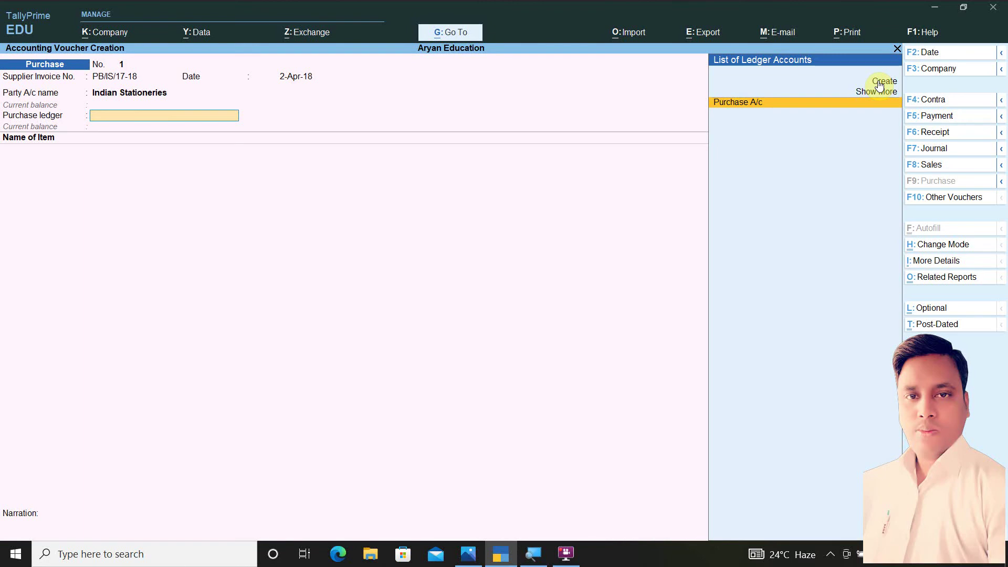
pyautogui.press('Return')
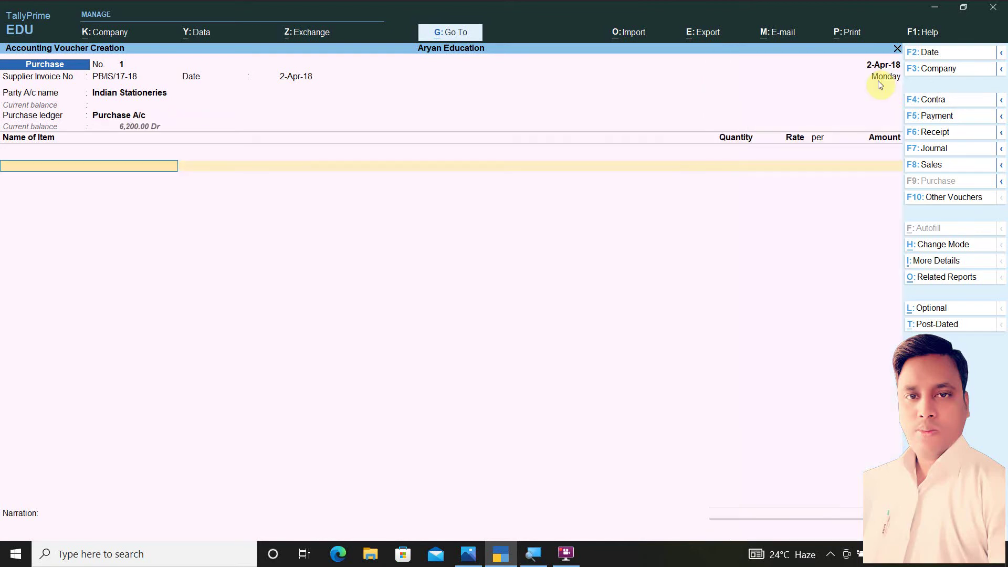
# Step: Open the Purchase A/c ledger from the voucher to review its settings and return to the item list
pyautogui.press('BackSpace')
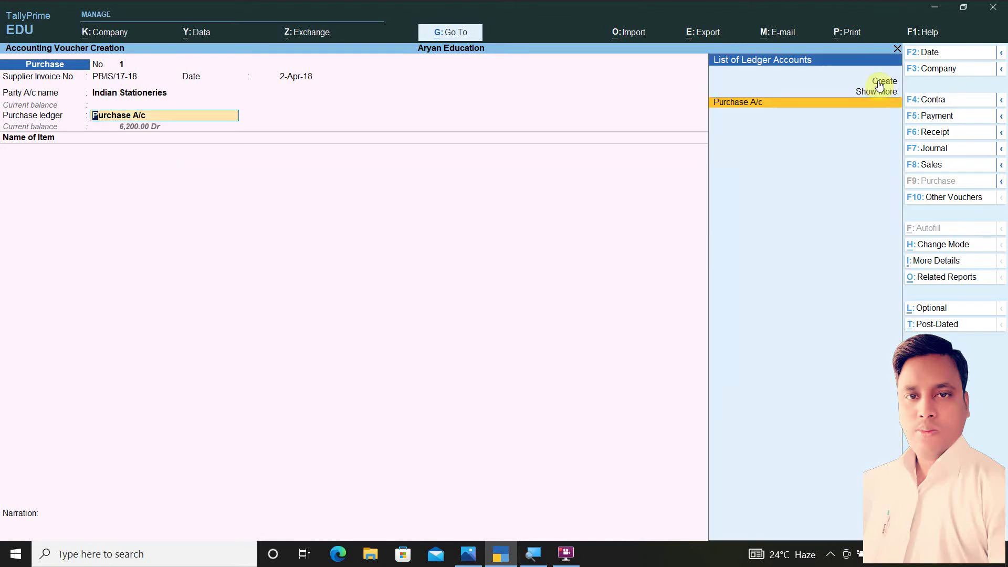
pyautogui.press('ctrl')
pyautogui.hotkey('ctrl', 'Return')
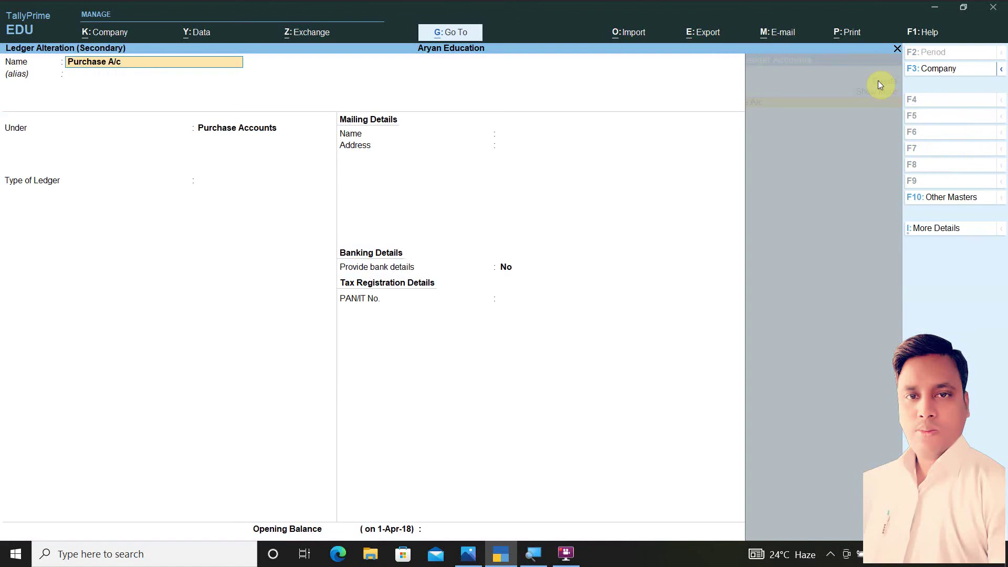
pyautogui.press('Return')
pyautogui.press('Return')
pyautogui.press('Return')
pyautogui.press('Return')
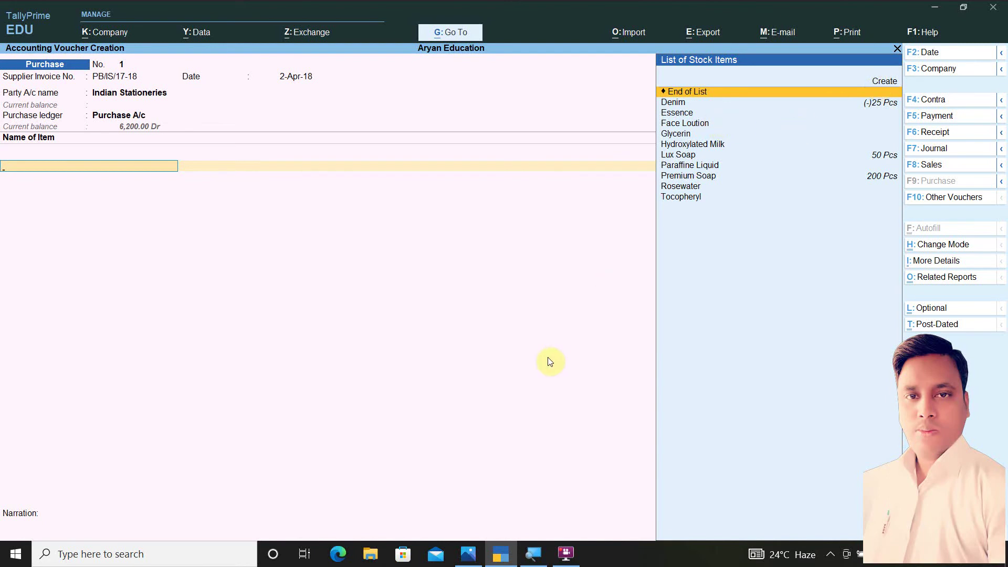
# Step: Check the raw-material quantities and rates in Photos and add Glycerin to the TallyPrime voucher in the Rohini godown
pyautogui.click(469, 552)
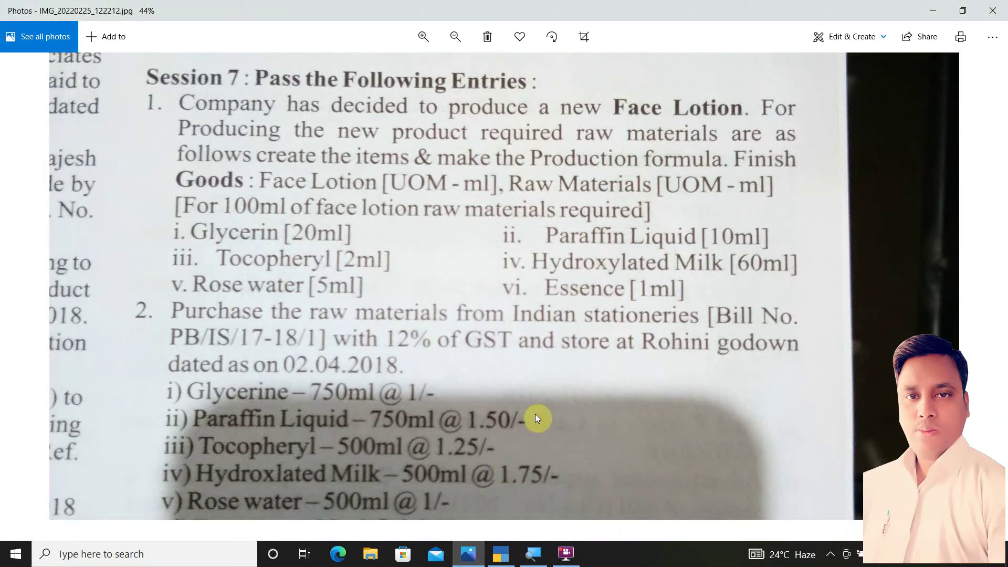
pyautogui.scroll(-4, 542, 363)
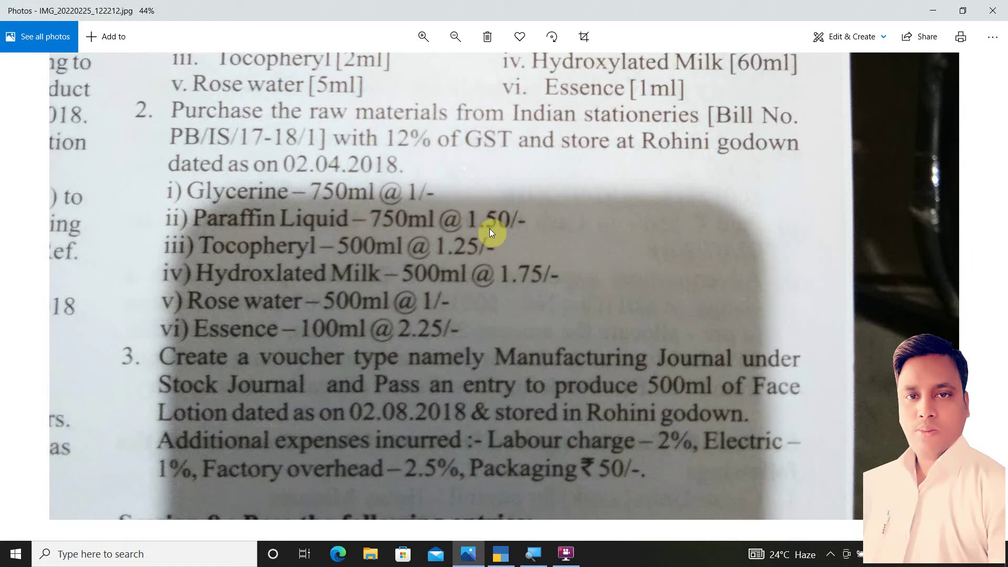
pyautogui.click(499, 558)
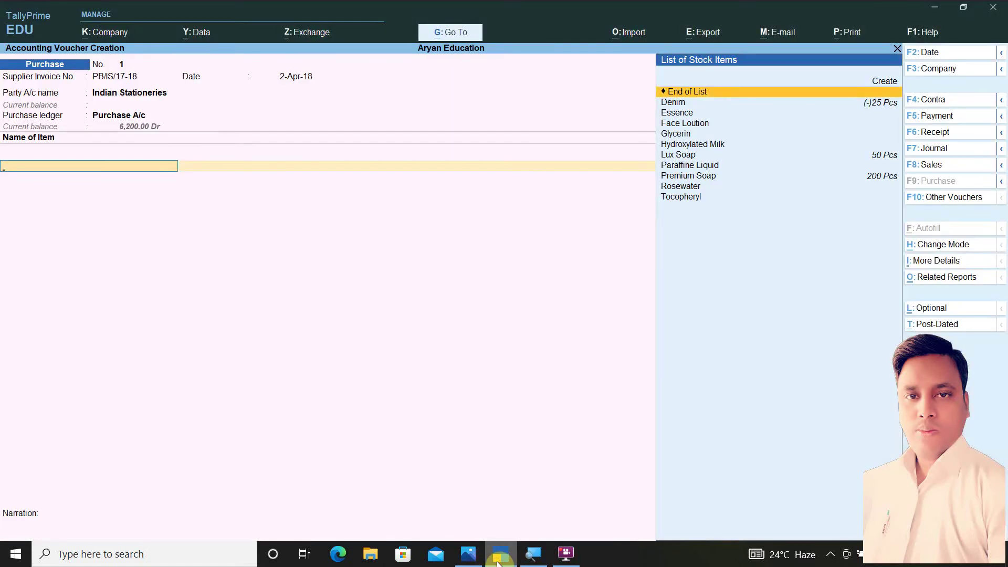
pyautogui.write('G')
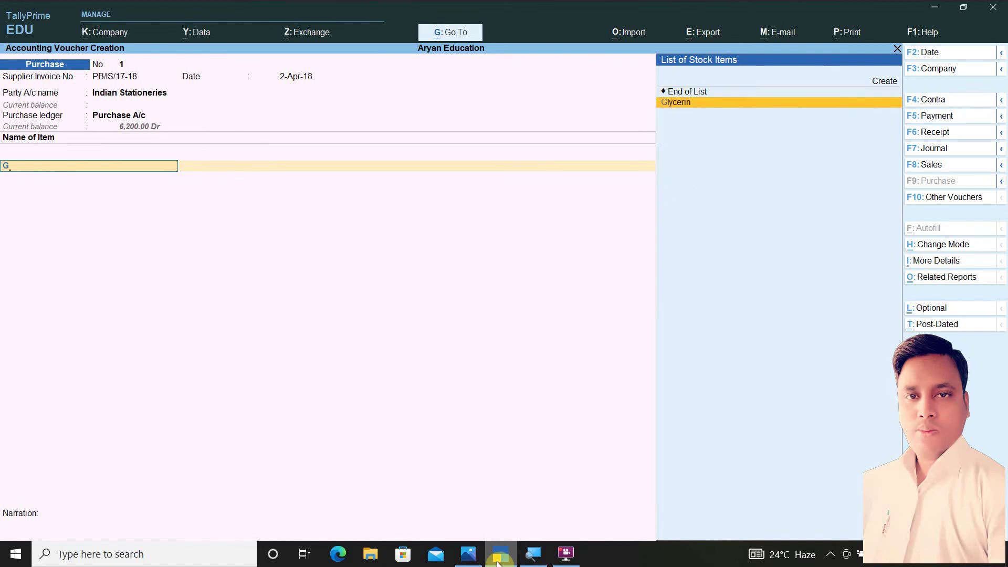
pyautogui.press('Return')
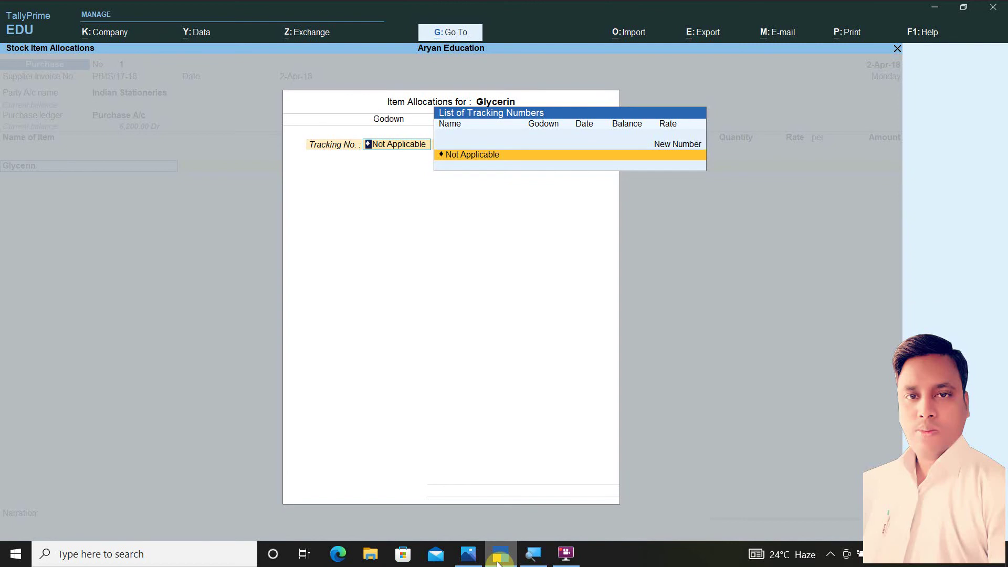
pyautogui.press('Return')
pyautogui.press('Return')
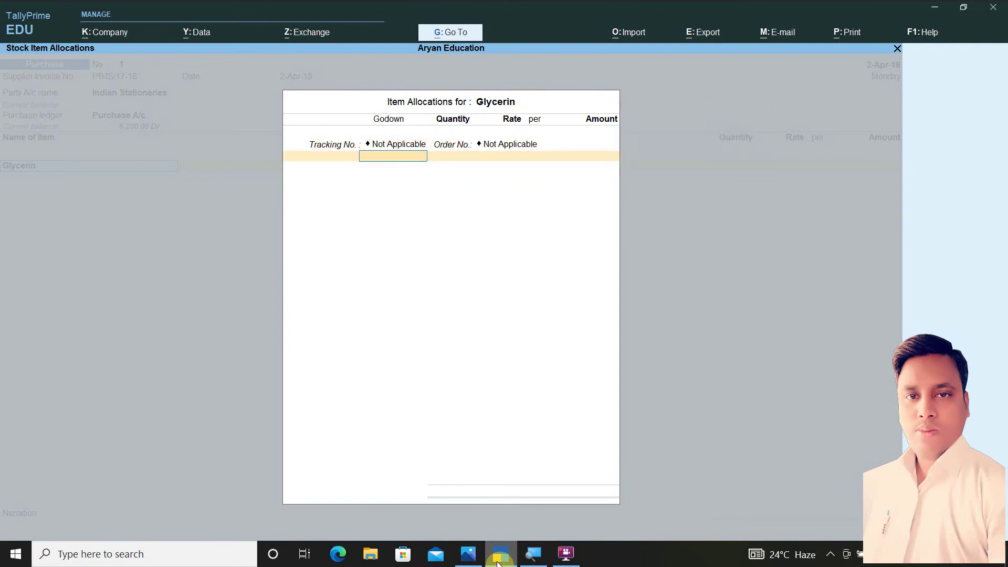
pyautogui.write('R')
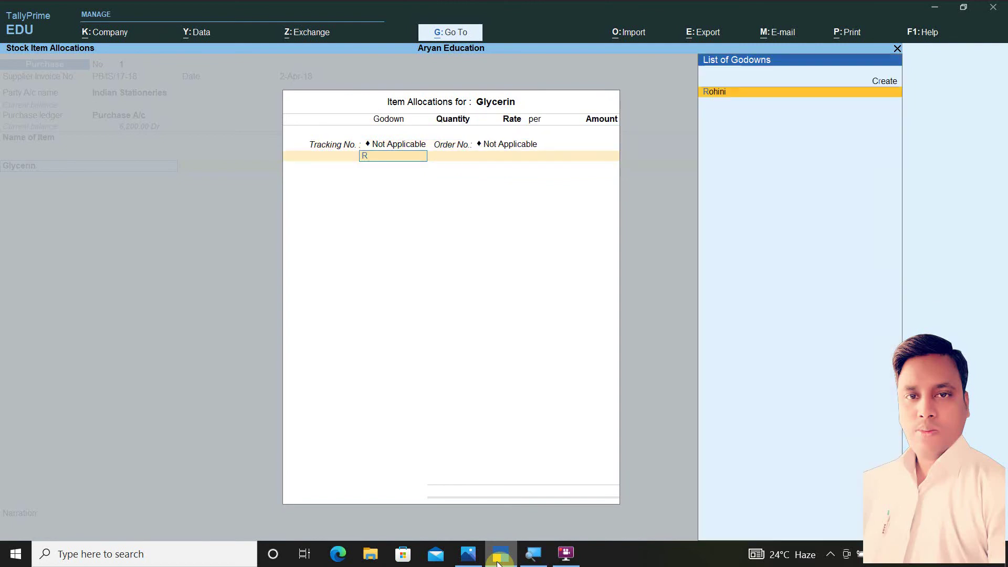
pyautogui.press('Return')
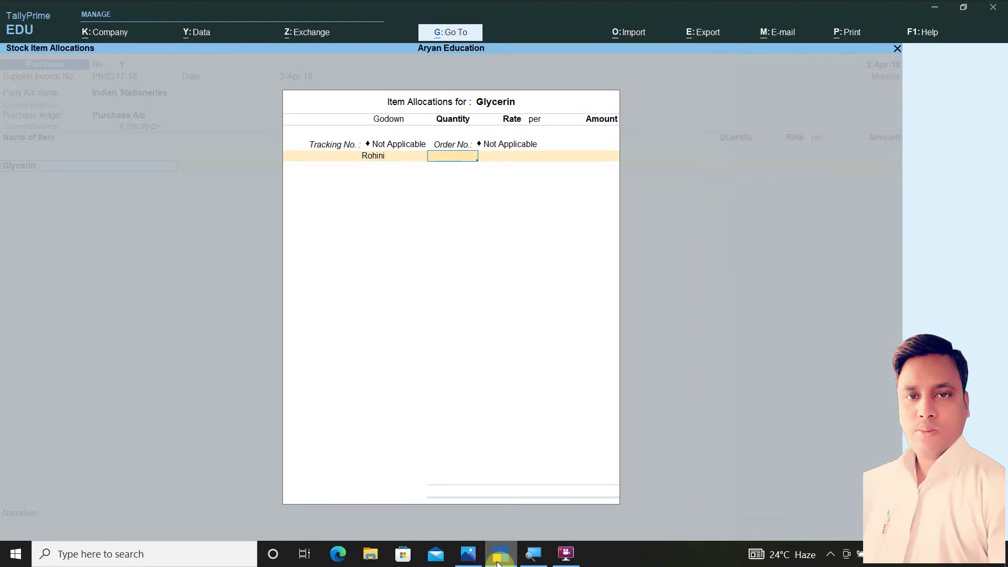
# Step: Enter 750 ml of Glycerin at a rate of 1.00 per ml and finish its item allocation
pyautogui.write('750')
pyautogui.press('Return')
pyautogui.write('1')
pyautogui.press('Return')
pyautogui.press('Return')
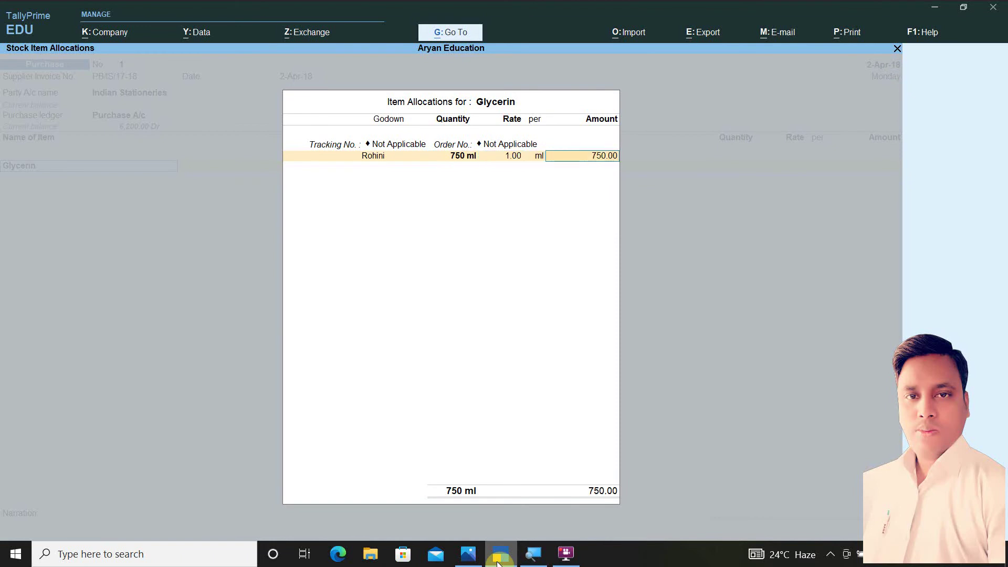
pyautogui.press('Return')
pyautogui.press('Return')
pyautogui.press('Return')
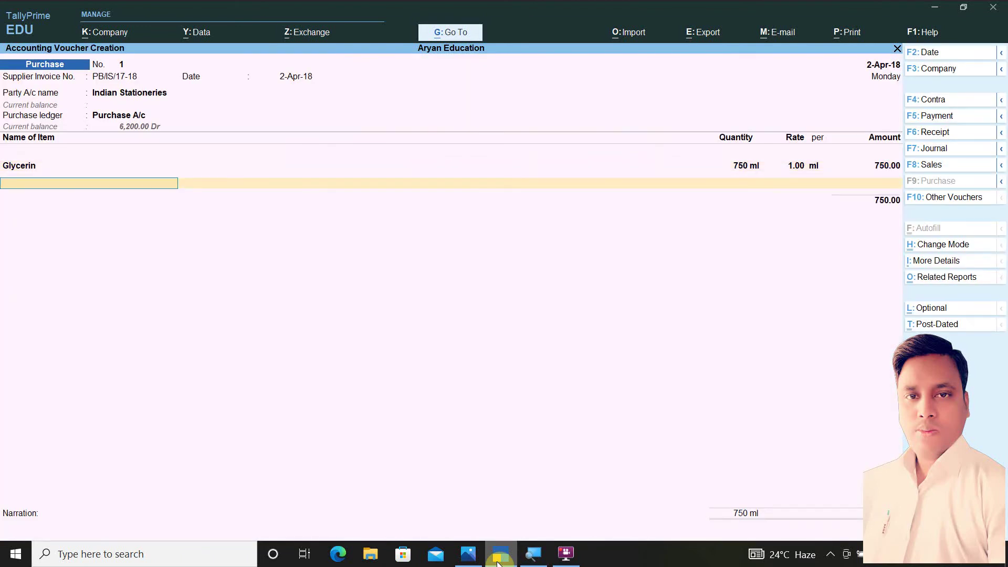
# Step: Add Paraffine Liquid as the second item and allocate it to the Rohini godown without tracking or order number
pyautogui.write('Paraffine Liquid')
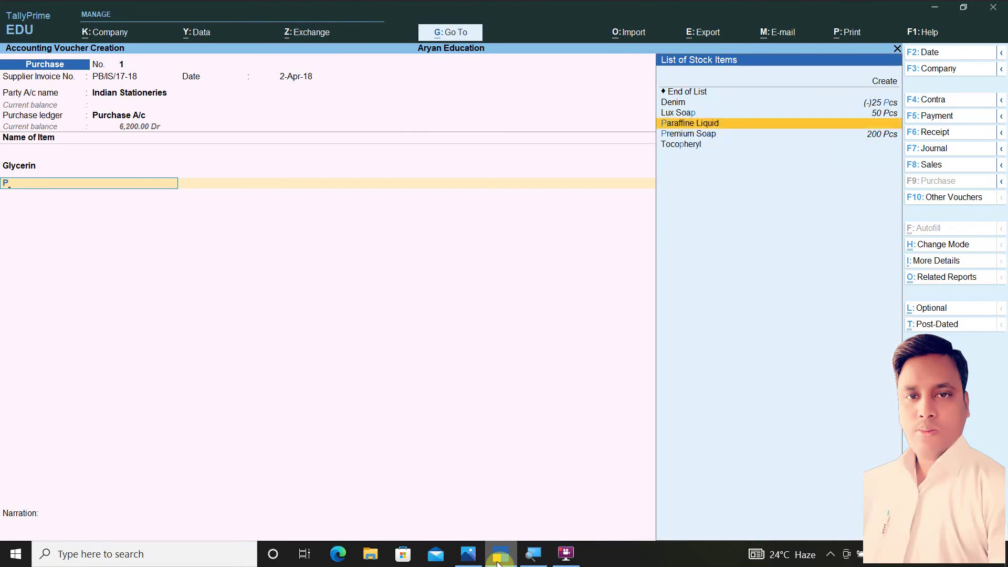
pyautogui.press('Return')
pyautogui.press('Return')
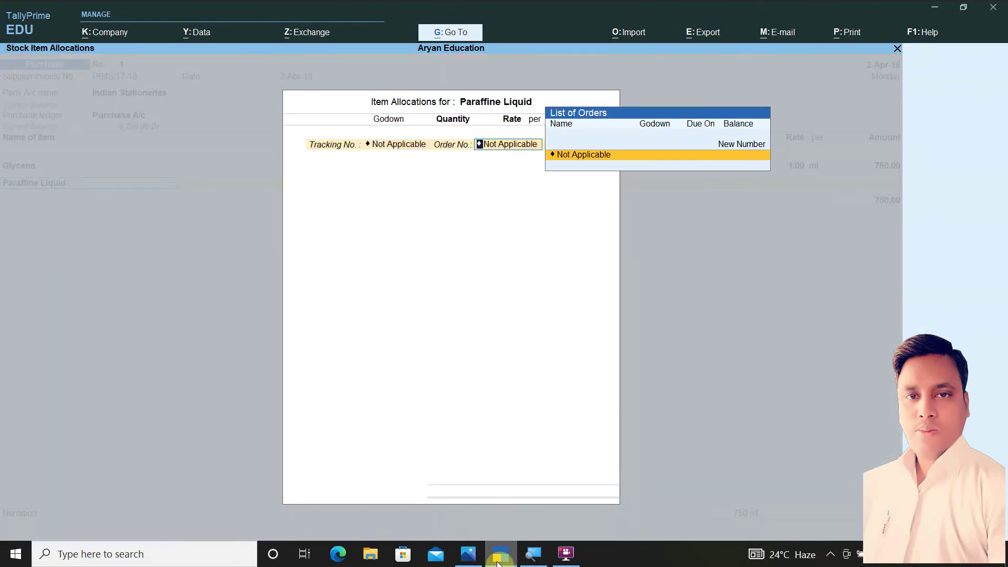
pyautogui.press('Return')
pyautogui.press('Return')
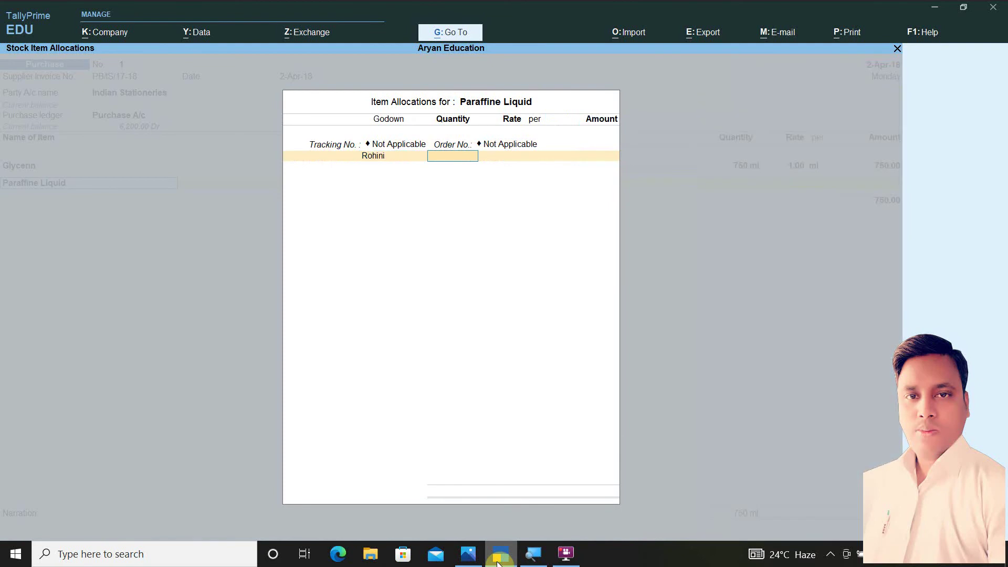
# Step: Enter 750 ml of Paraffine Liquid at a rate of 1.50 per ml and finish its item allocation
pyautogui.write('750')
pyautogui.press('Return')
pyautogui.write('1.50')
pyautogui.press('Return')
pyautogui.press('Return')
pyautogui.press('Return')
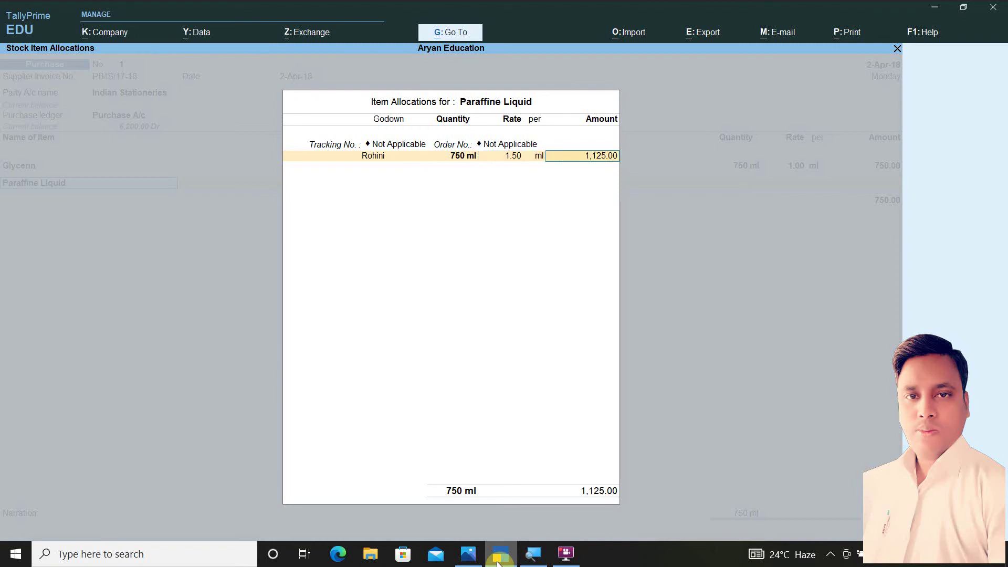
pyautogui.press('Return')
pyautogui.press('Return')
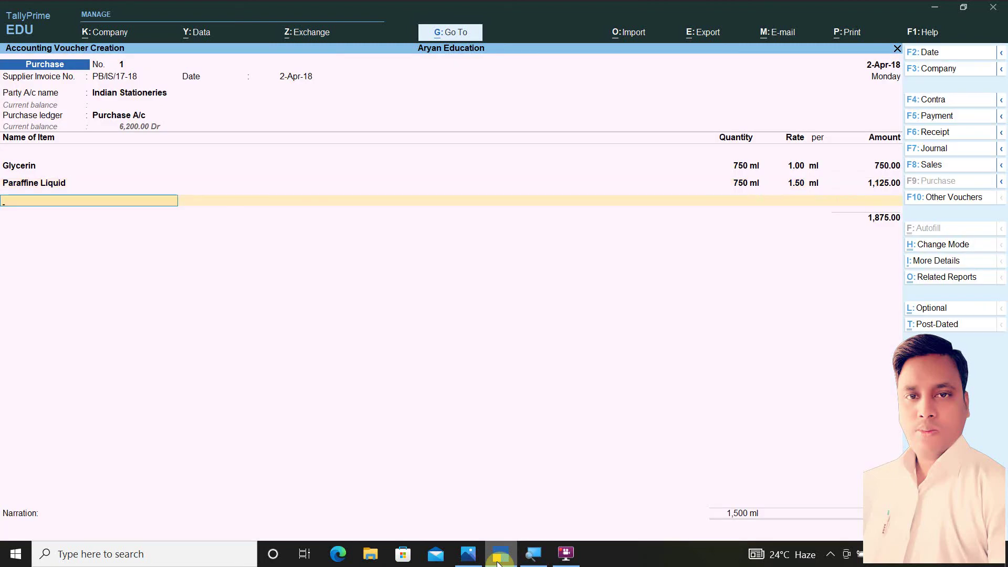
# Step: Add Tocopheryl as the third item and allocate it to the Rohini godown without tracking or order number
pyautogui.write('T')
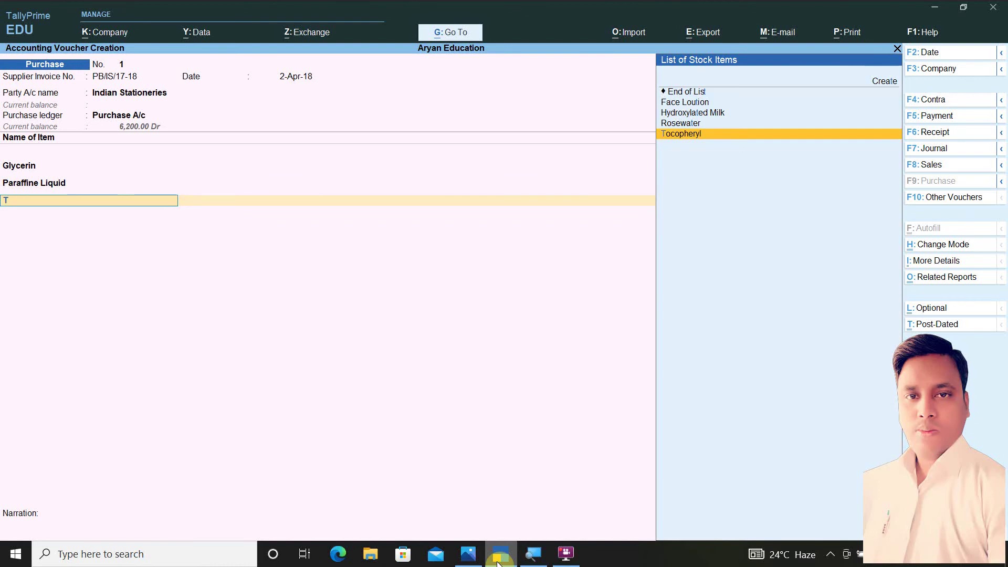
pyautogui.press('Return')
pyautogui.press('Return')
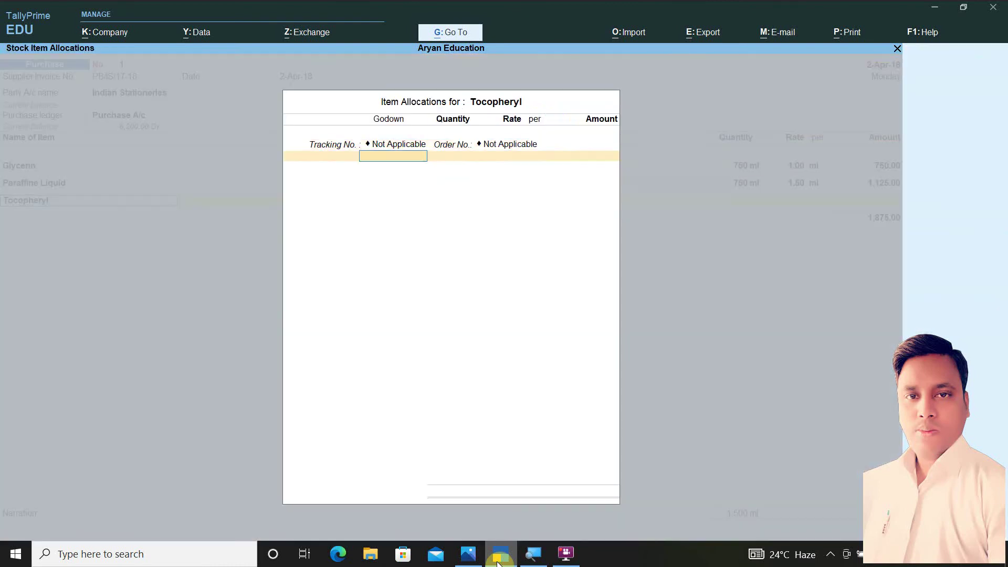
pyautogui.write('R')
pyautogui.press('Return')
# Step: Enter 500 ml of Tocopheryl at a rate of 1.25 per ml
pyautogui.write('500')
pyautogui.press('Return')
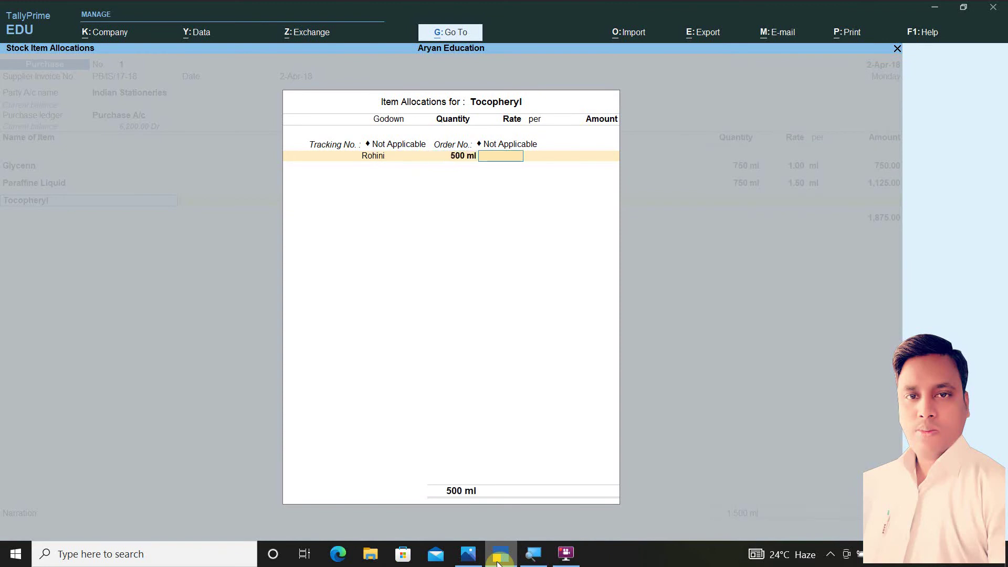
pyautogui.write('1.25')
pyautogui.press('Return')
pyautogui.press('Return')
pyautogui.press('Return')
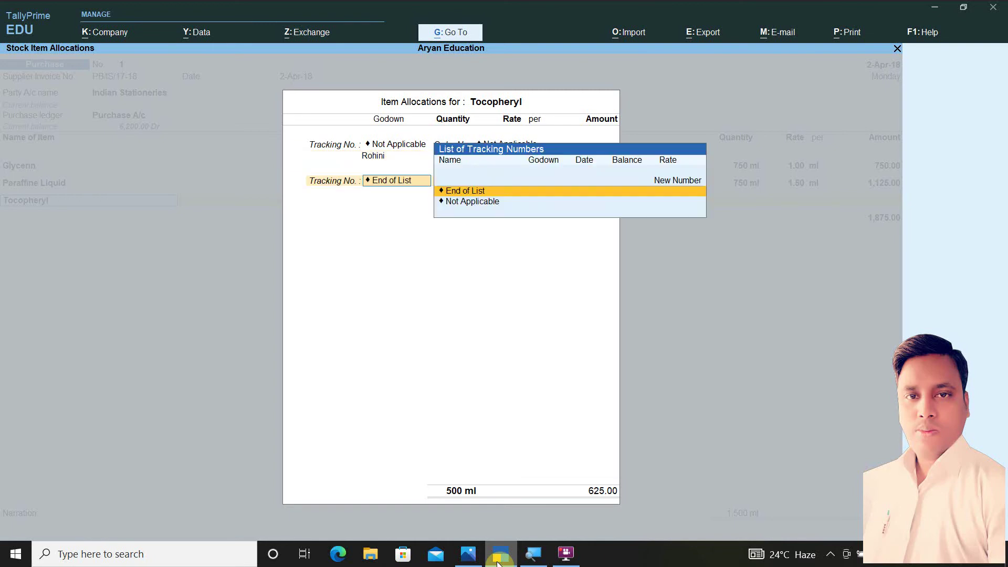
# Step: Close Tocopheryl's allocation and add Rosewater as the fourth item, allocated to the Rohini godown without tracking or order number
pyautogui.press('Return')
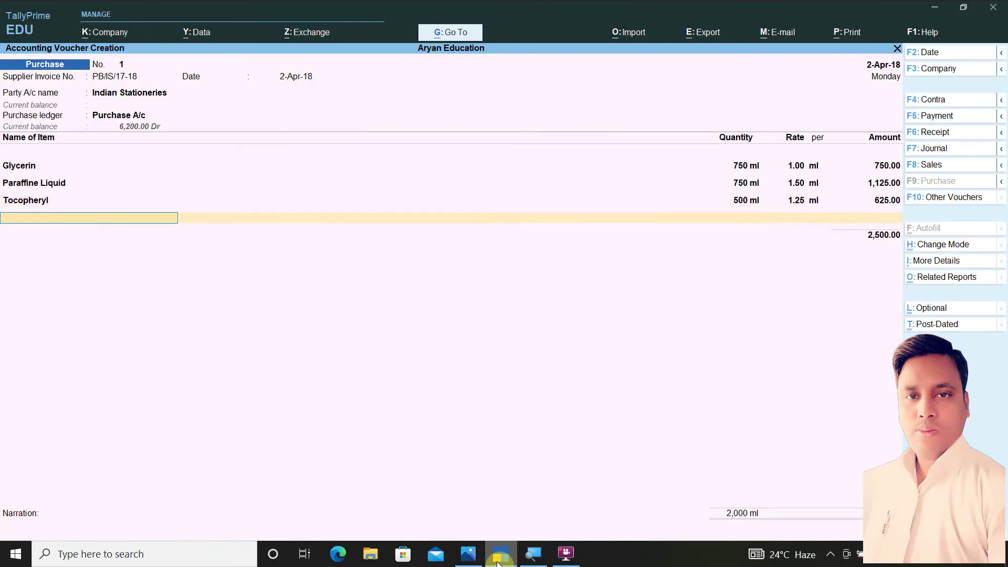
pyautogui.write('R')
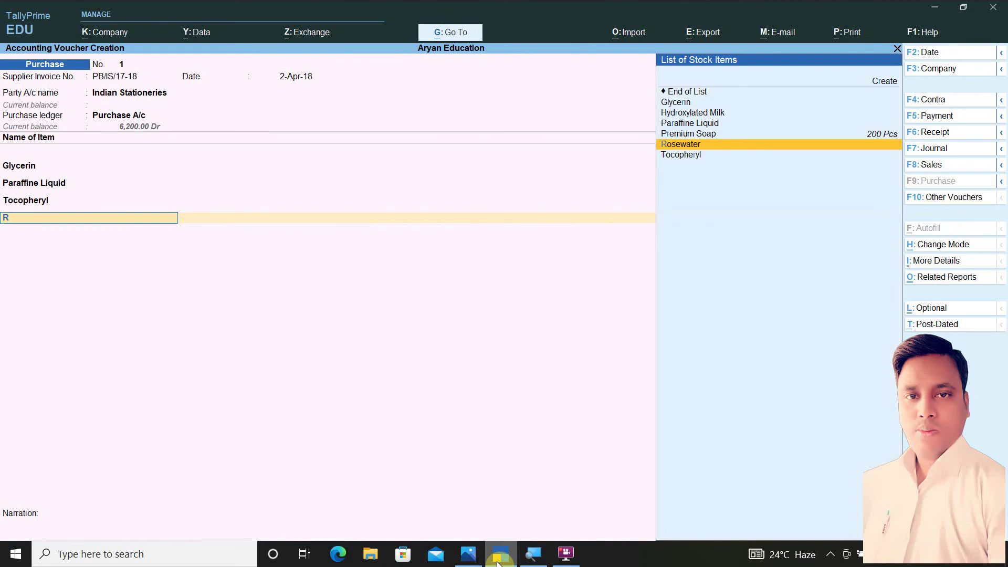
pyautogui.press('Return')
pyautogui.press('Return')
pyautogui.press('Return')
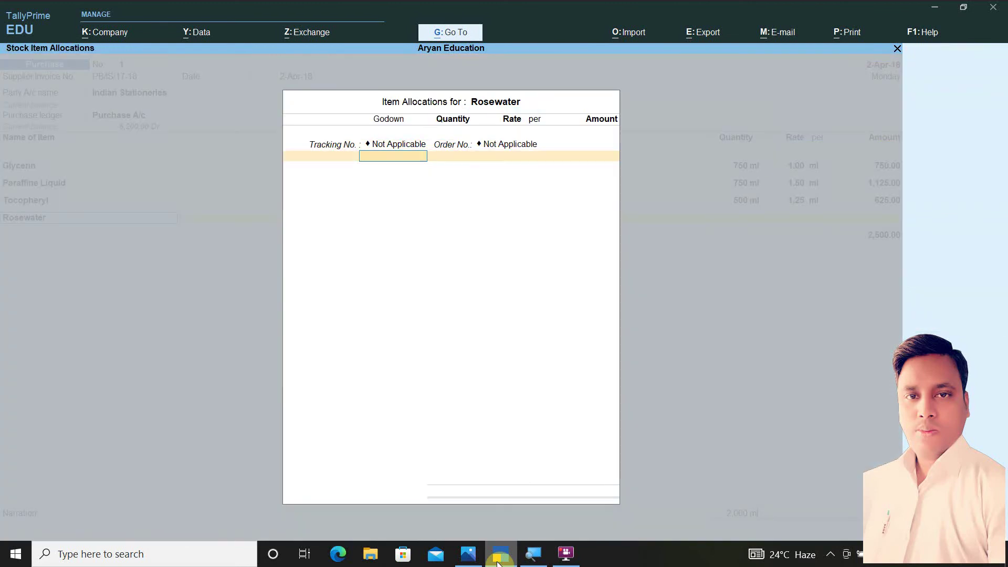
pyautogui.press('Return')
# Step: Enter 500 ml of Rosewater at a rate of 1.00 per ml and finish its item allocation
pyautogui.write('500')
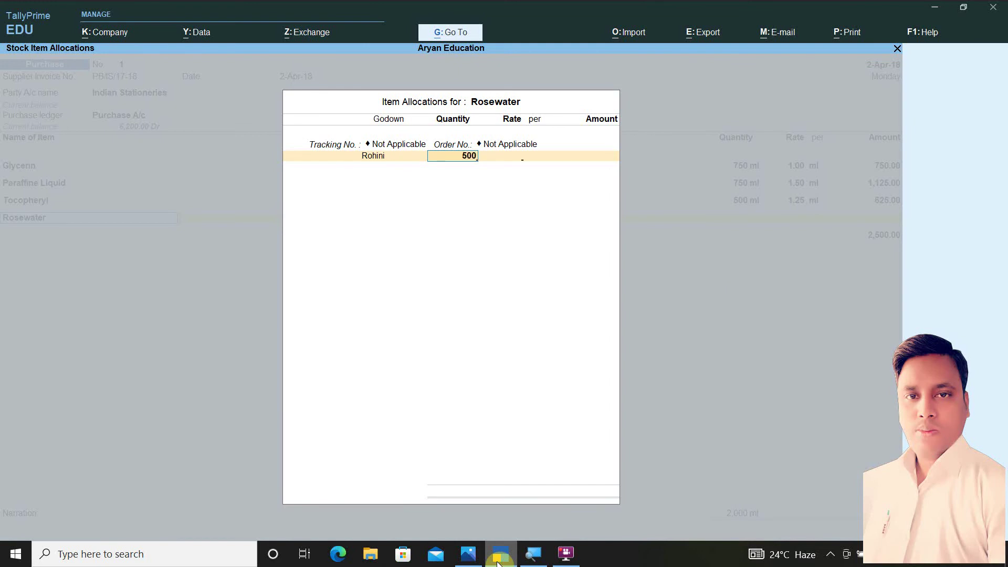
pyautogui.press('Return')
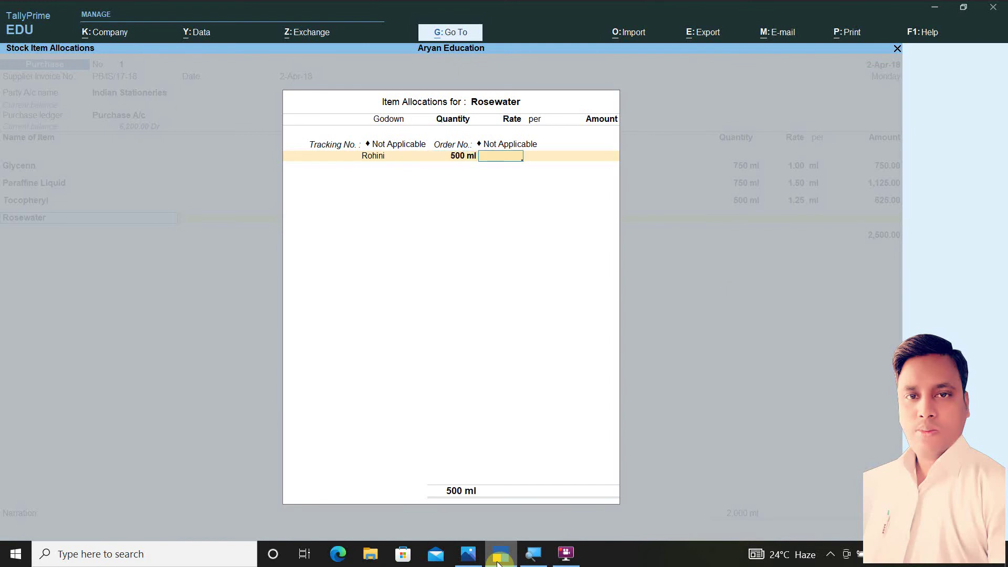
pyautogui.write('1')
pyautogui.press('Return')
pyautogui.press('Return')
pyautogui.press('Return')
pyautogui.press('Return')
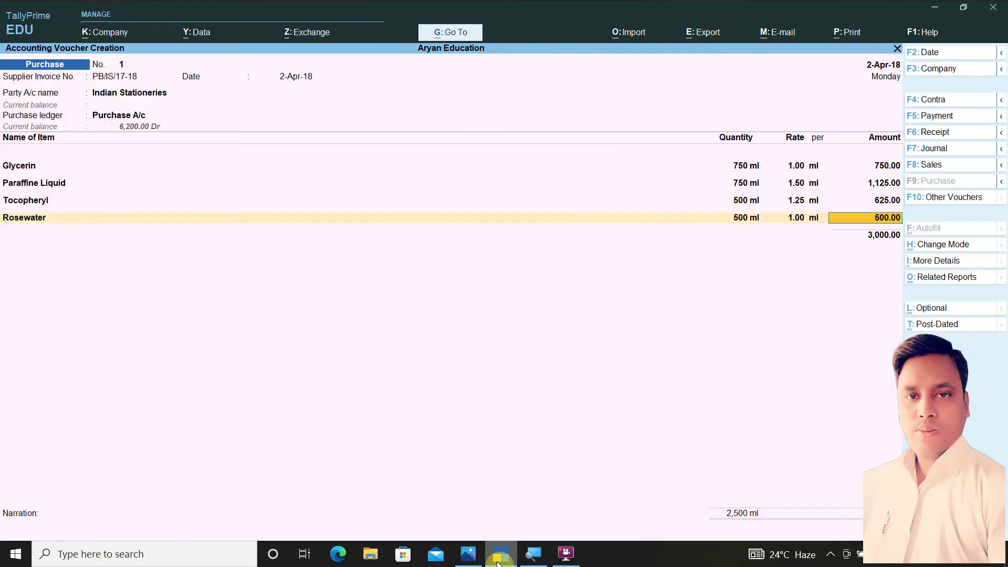
pyautogui.press('Return')
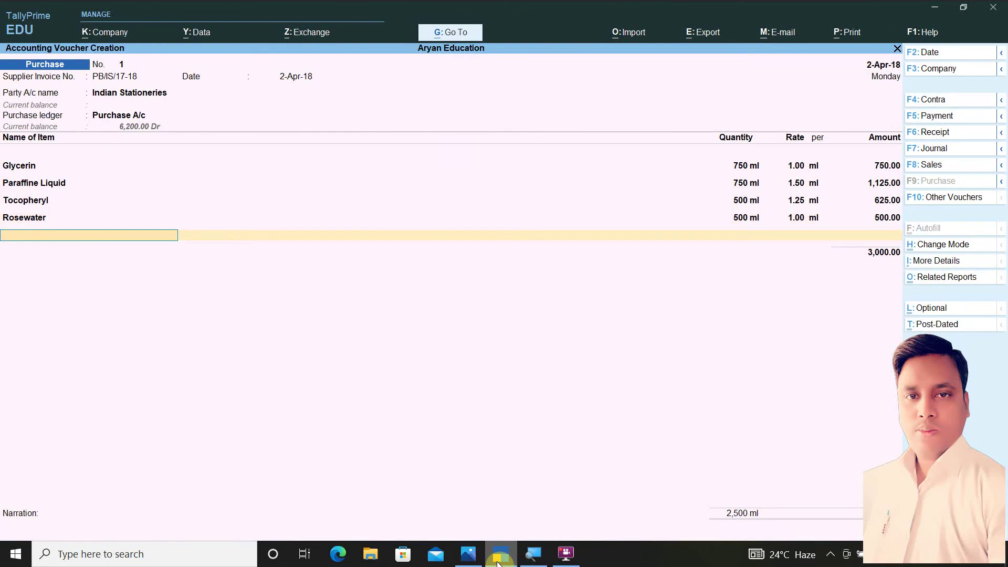
# Step: Add Essence as the fifth item and allocate it to the Rohini godown without tracking or order number
pyautogui.write('e')
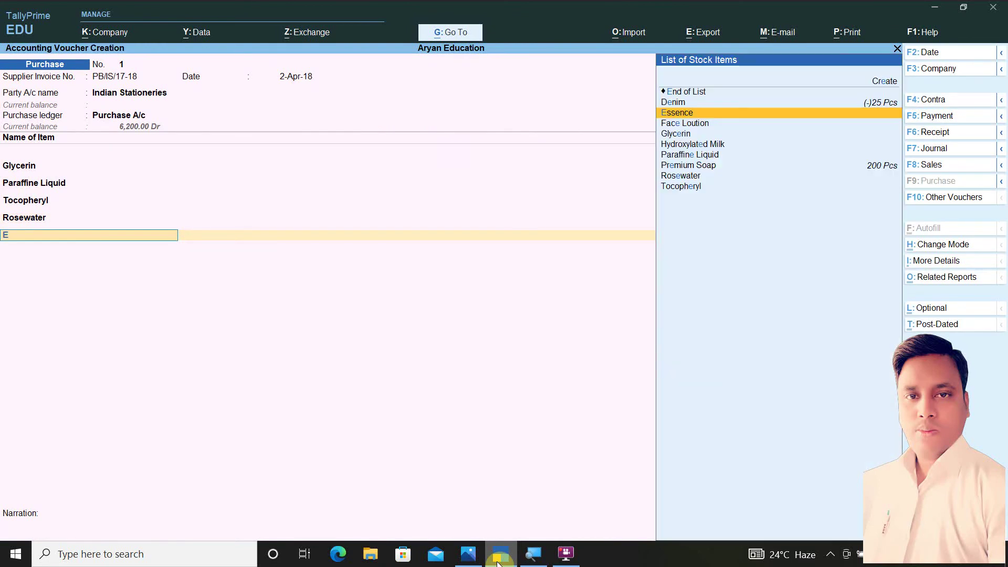
pyautogui.press('Return')
pyautogui.press('Return')
pyautogui.press('Return')
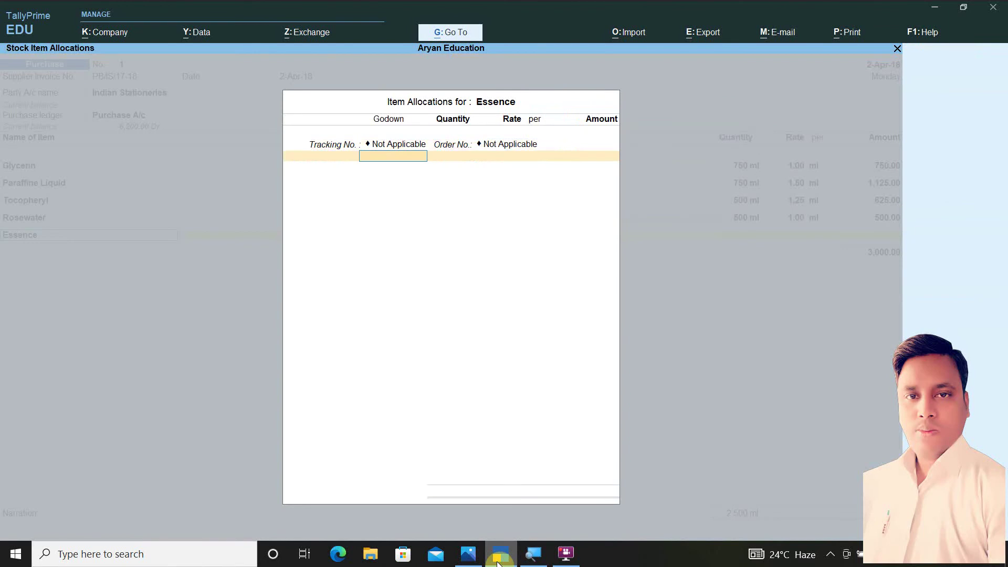
pyautogui.press('Return')
# Step: Enter 100 ml of Essence at a rate of 2.25 per ml and finish its item allocation
pyautogui.write('100')
pyautogui.press('Return')
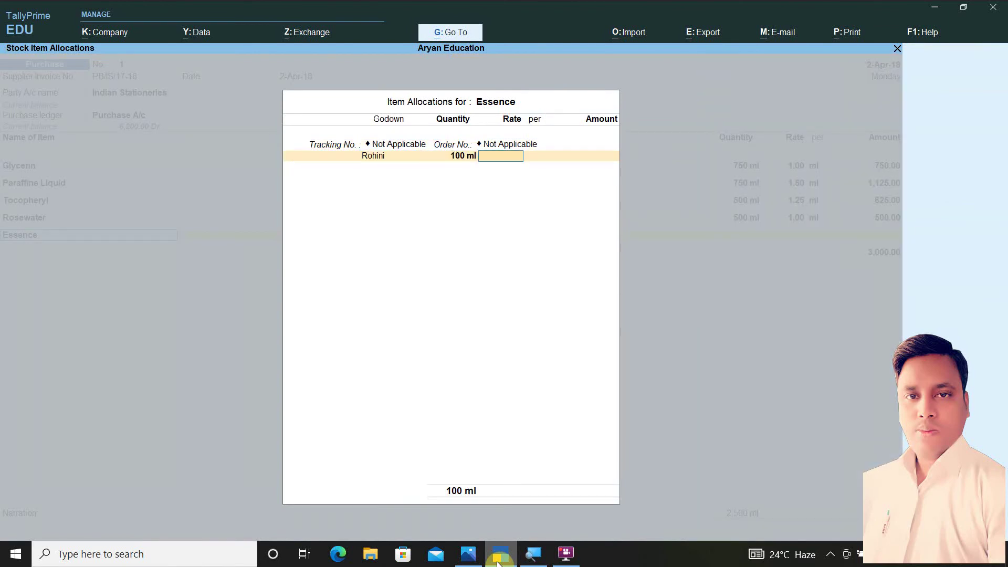
pyautogui.write('2.25')
pyautogui.press('Return')
pyautogui.press('Return')
pyautogui.press('Return')
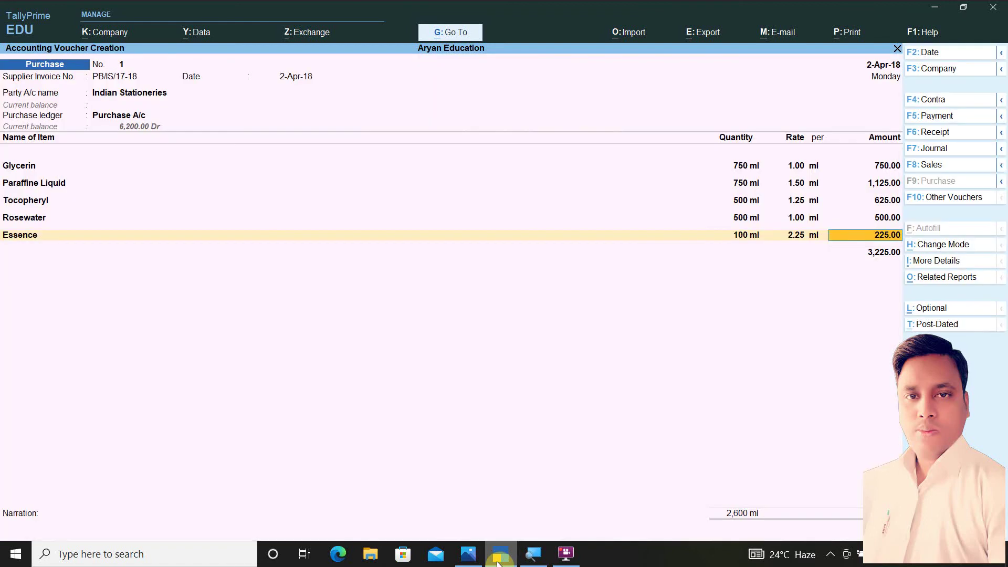
pyautogui.press('Return')
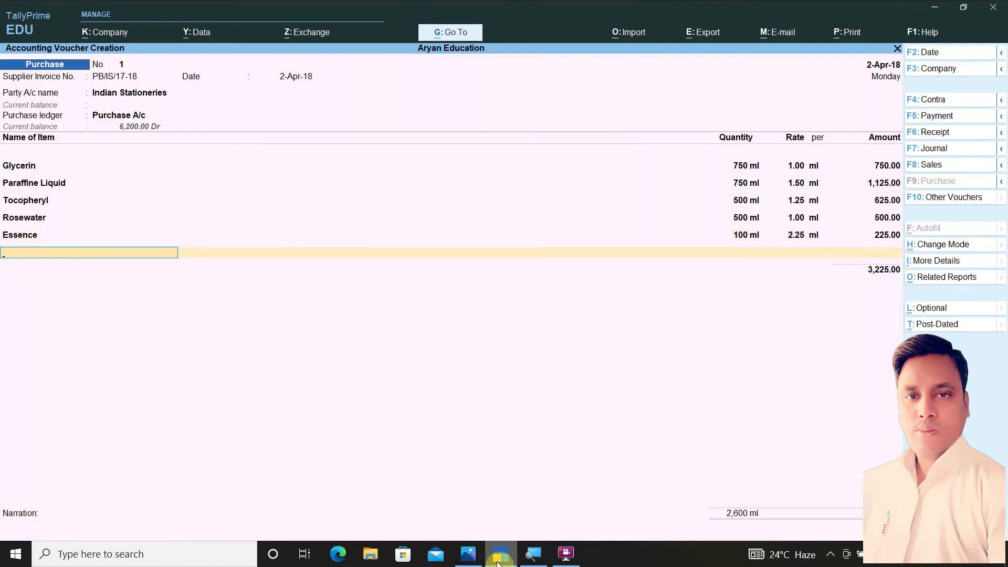
# Step: Check the exercise photo for the remaining material and add Hydroxylated Milk, allocated to the Rohini godown without tracking or order number
pyautogui.click(467, 554)
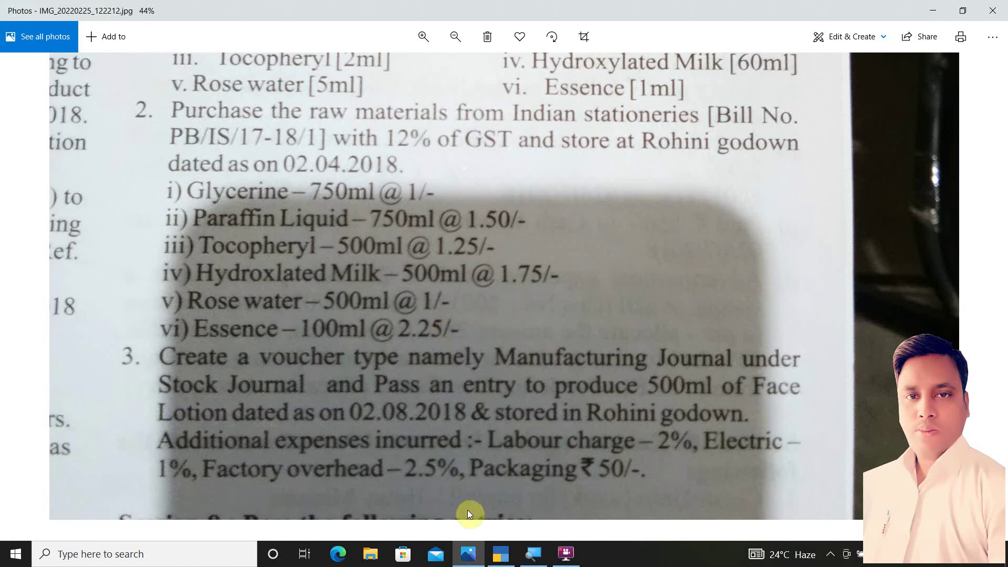
pyautogui.click(502, 554)
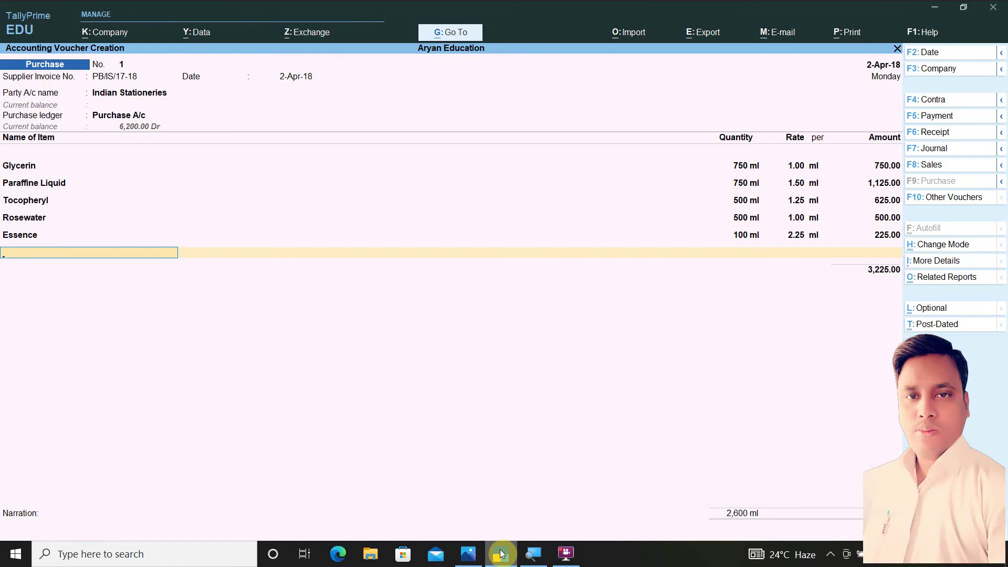
pyautogui.write('hy')
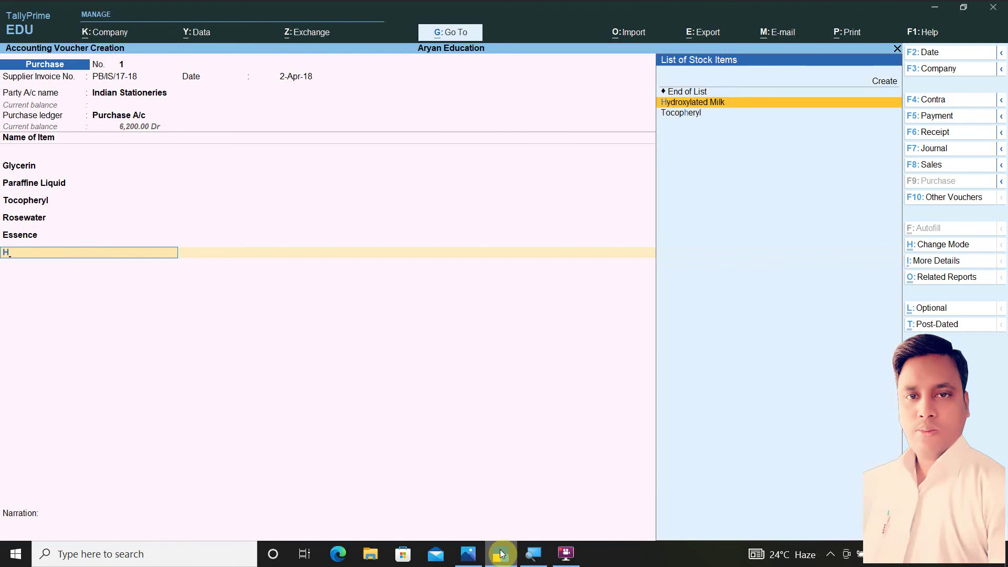
pyautogui.press('Return')
pyautogui.press('Return')
pyautogui.press('Return')
pyautogui.press('Return')
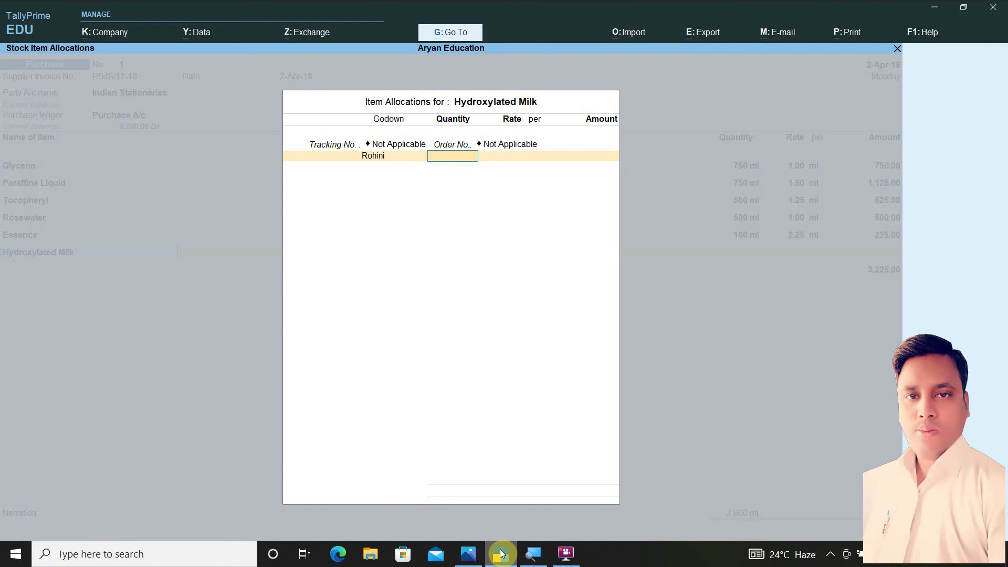
# Step: Enter 500 ml of Hydroxylated Milk at a rate of 1.75 per ml and end the item list
pyautogui.write('500')
pyautogui.press('Return')
pyautogui.write('1.75')
pyautogui.press('Return')
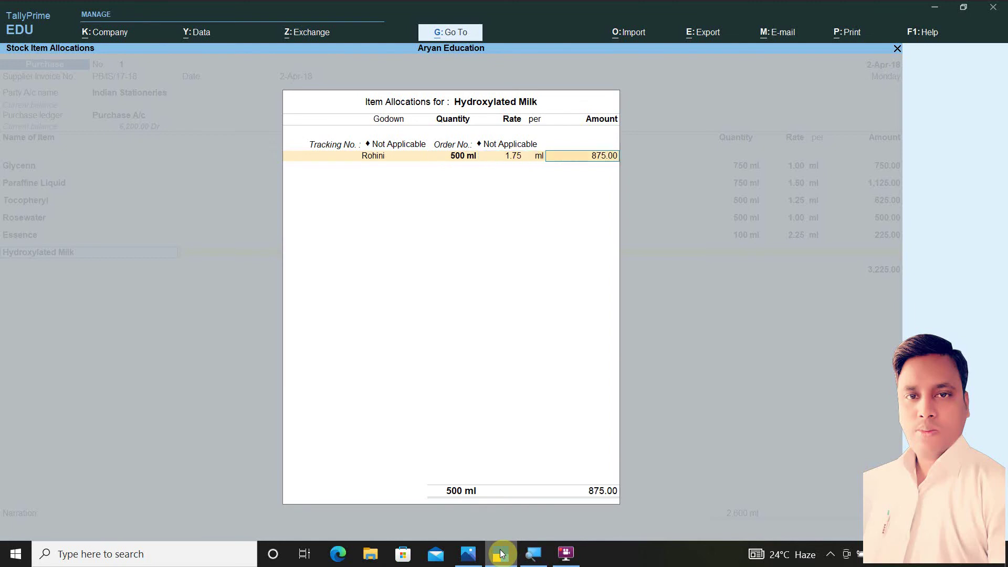
pyautogui.press('Return')
pyautogui.press('Return')
pyautogui.press('Return')
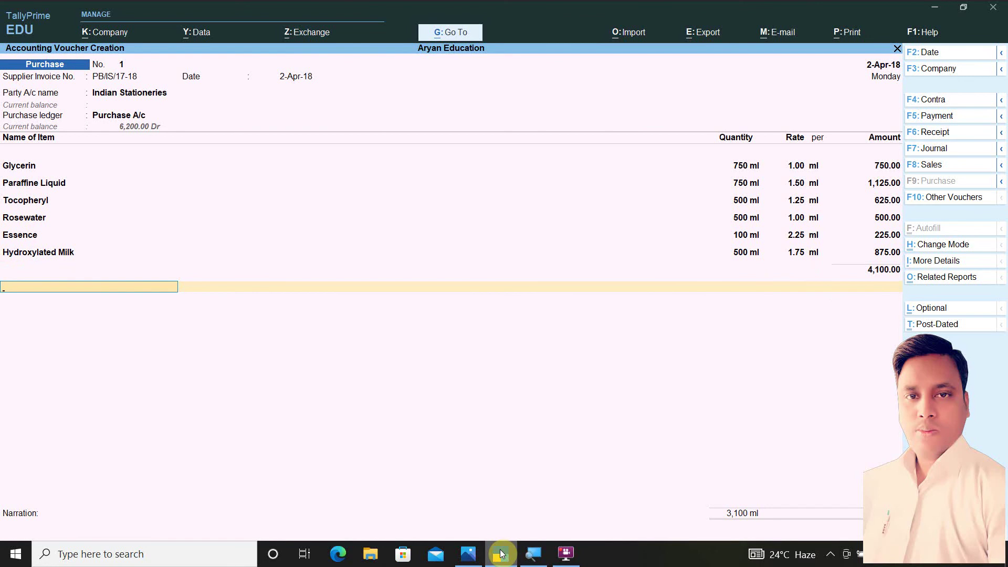
pyautogui.press('Return')
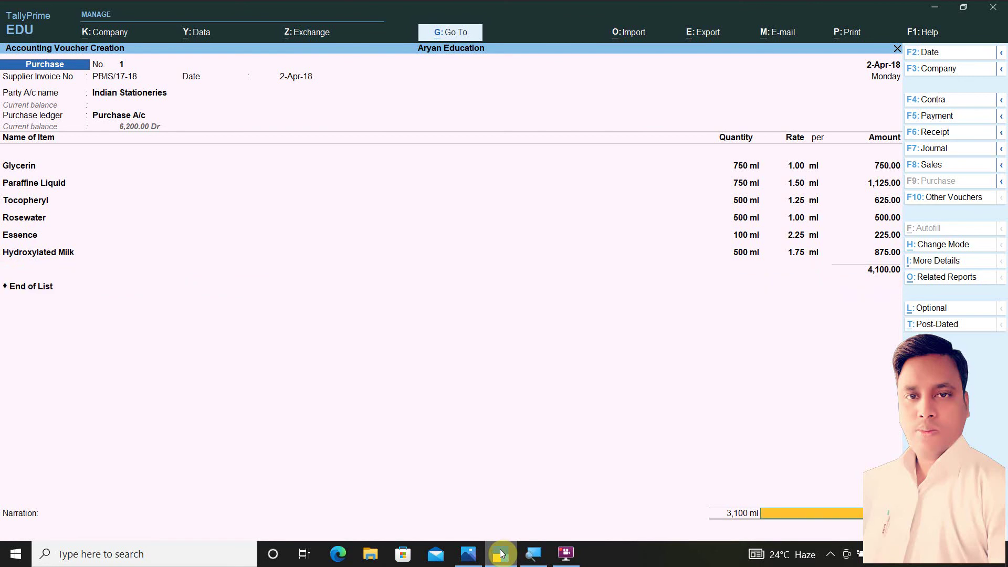
# Step: Go back to the first item and review Glycerin's godown, quantity and rate allocation
pyautogui.press('Up')
pyautogui.press('Up')
pyautogui.press('Up')
pyautogui.press('Up')
pyautogui.press('Up')
pyautogui.press('Up')
pyautogui.press('Up')
pyautogui.press('Up')
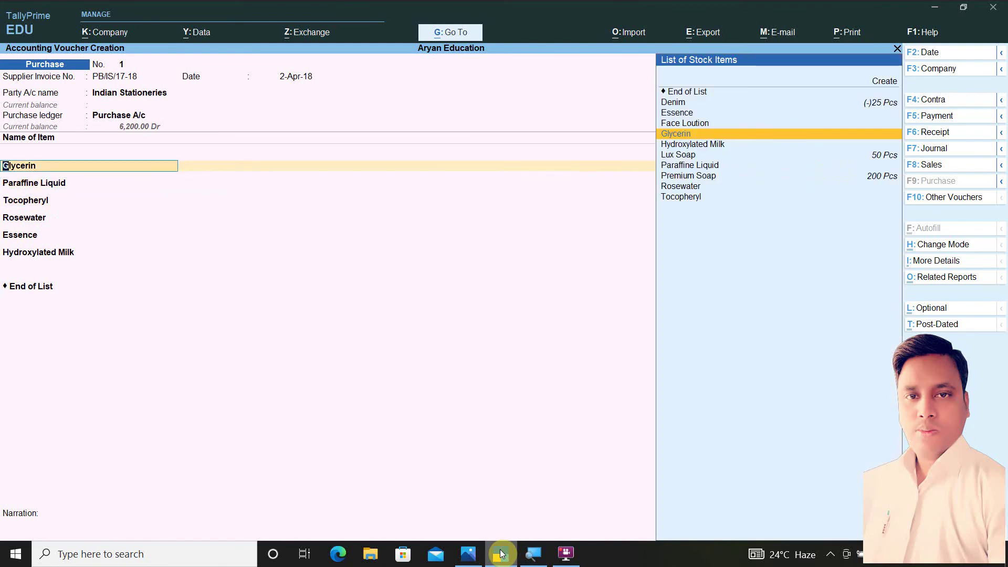
pyautogui.press('Return')
pyautogui.press('Return')
pyautogui.press('Return')
pyautogui.press('Return')
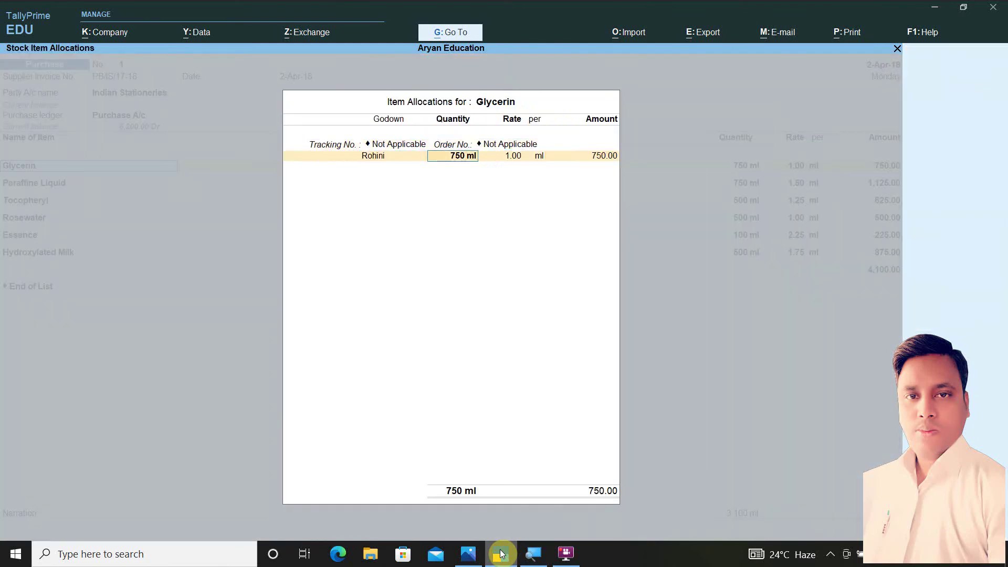
pyautogui.press('Return')
pyautogui.press('Return')
pyautogui.press('Return')
pyautogui.press('Return')
pyautogui.press('Return')
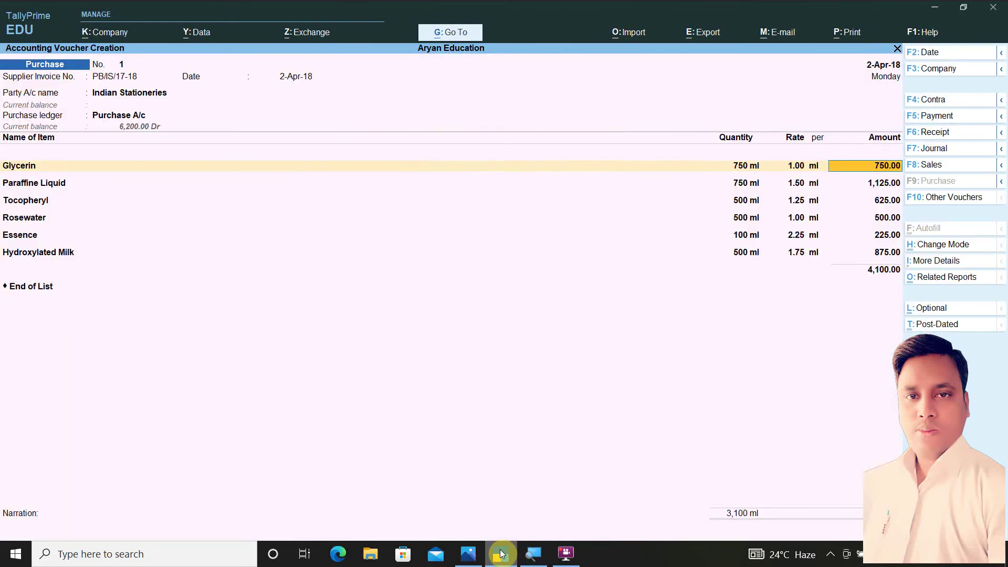
pyautogui.press('Return')
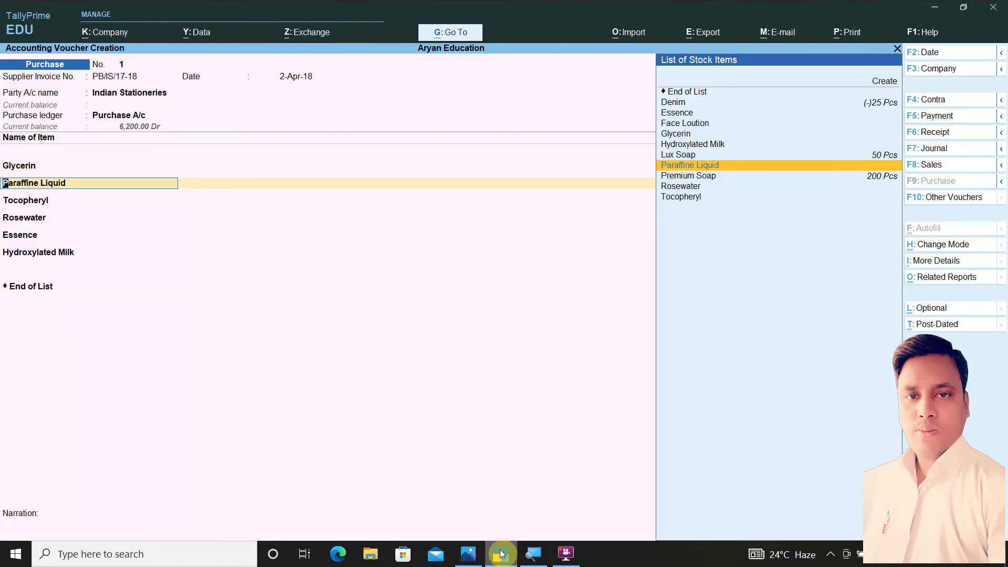
# Step: Review Paraffine Liquid's godown, quantity and rate in its item allocation
pyautogui.press('Return')
pyautogui.press('Return')
pyautogui.press('Return')
pyautogui.press('Return')
pyautogui.press('Return')
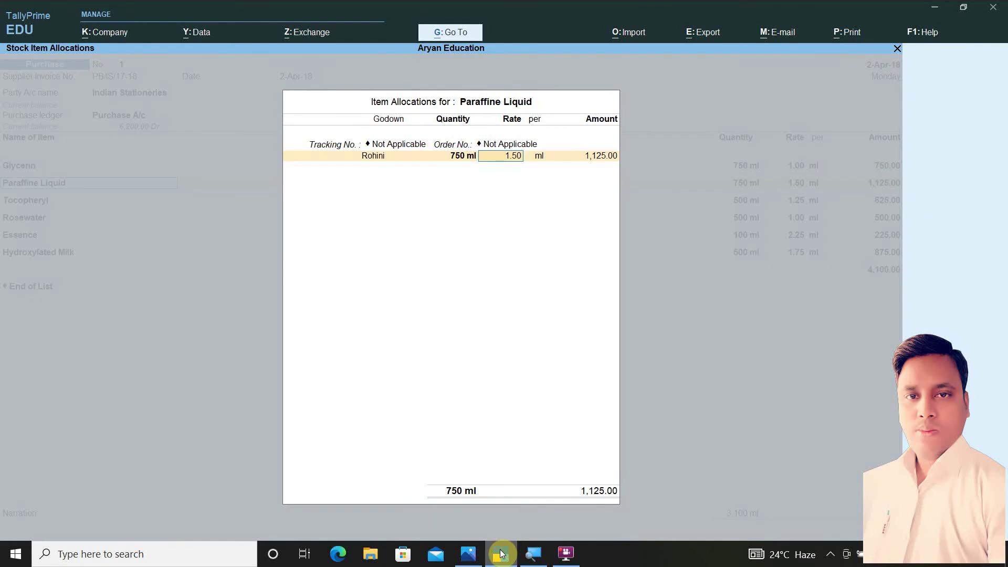
pyautogui.press('Return')
pyautogui.press('Return')
pyautogui.press('Return')
pyautogui.press('Return')
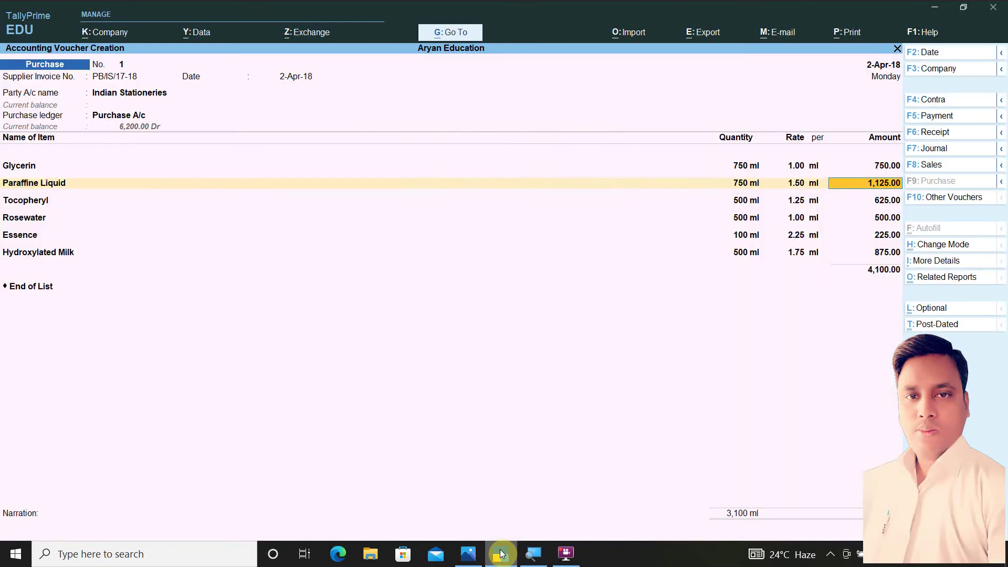
pyautogui.press('Return')
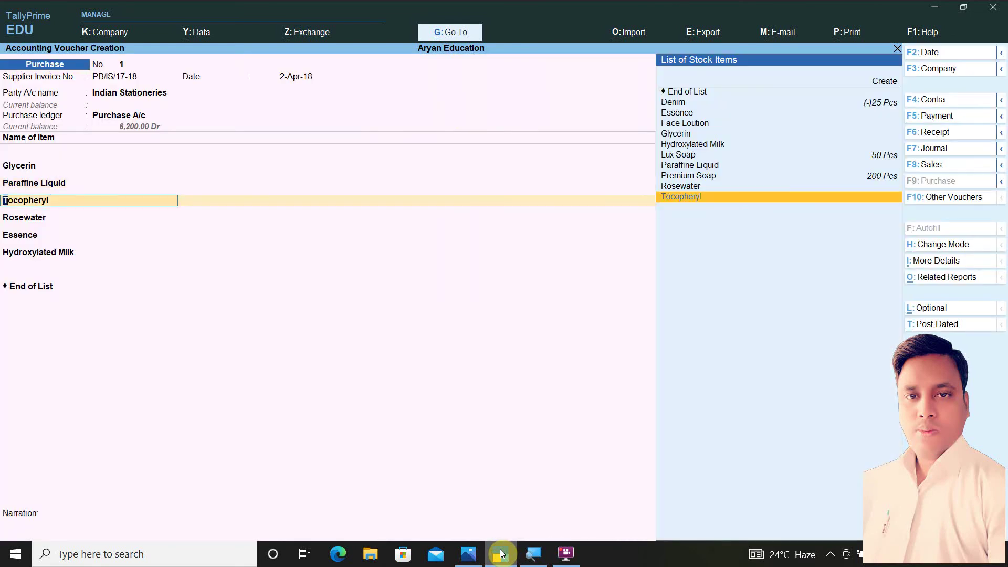
# Step: Review Tocopheryl's godown, quantity and rate in its item allocation
pyautogui.press('Return')
pyautogui.press('Return')
pyautogui.press('Return')
pyautogui.press('Return')
pyautogui.press('Return')
pyautogui.press('Return')
pyautogui.press('Return')
pyautogui.press('Return')
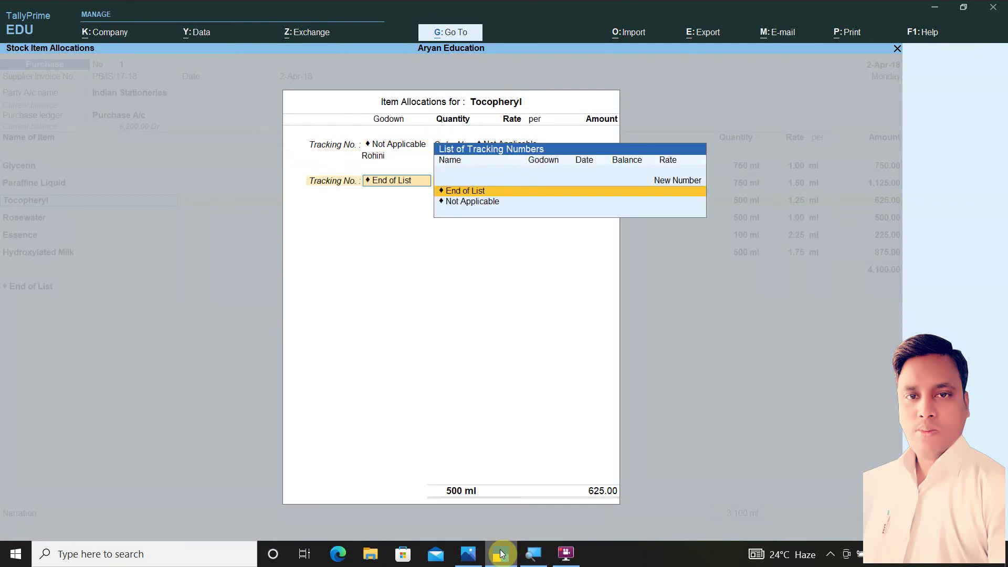
pyautogui.press('Return')
pyautogui.press('Return')
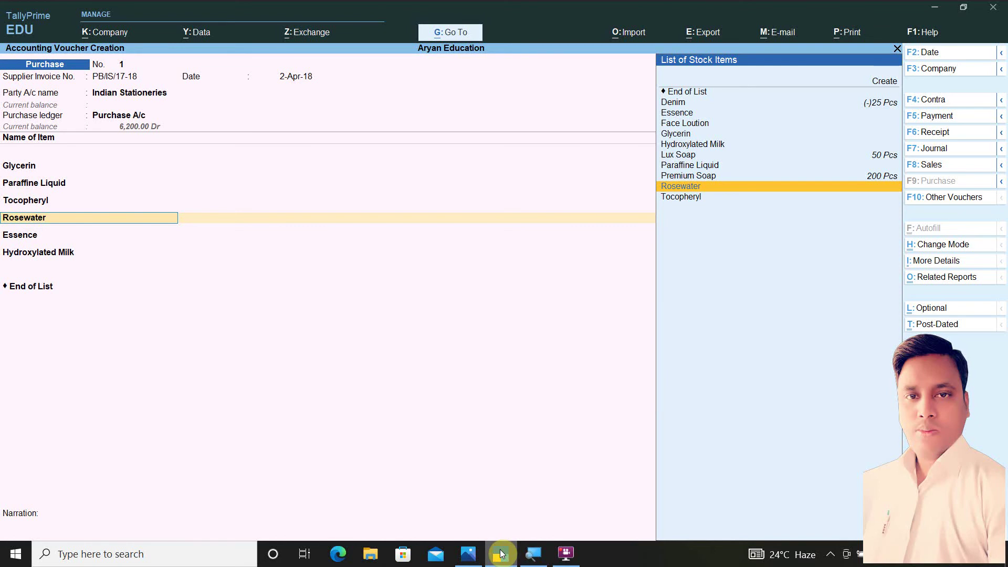
# Step: Review Rosewater's godown, quantity and rate in its item allocation
pyautogui.press('Return')
pyautogui.press('Return')
pyautogui.press('Return')
pyautogui.press('Return')
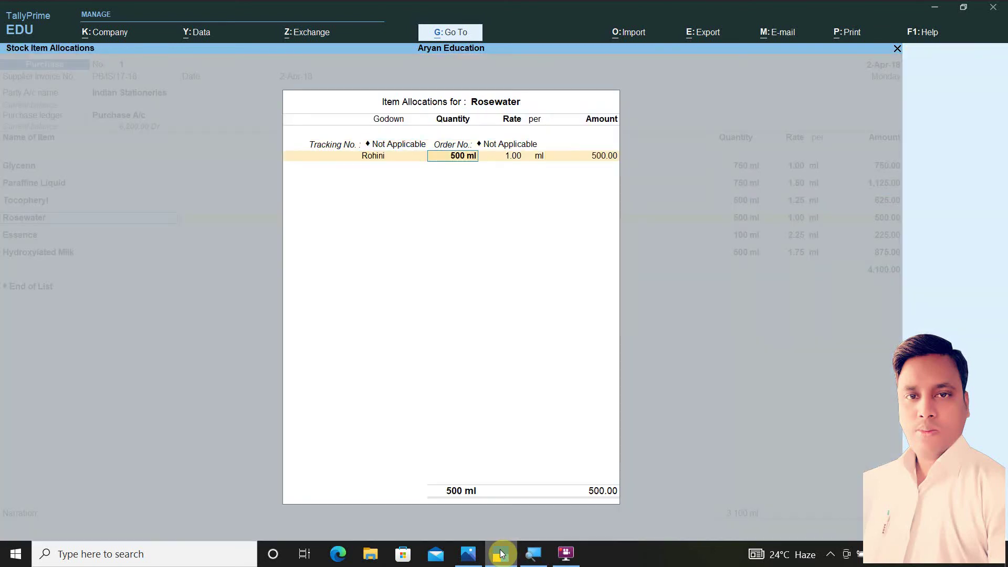
pyautogui.press('Return')
pyautogui.press('Return')
pyautogui.press('Return')
pyautogui.press('Return')
# Step: Review Essence's godown, quantity and rate in its item allocation
pyautogui.press('Return')
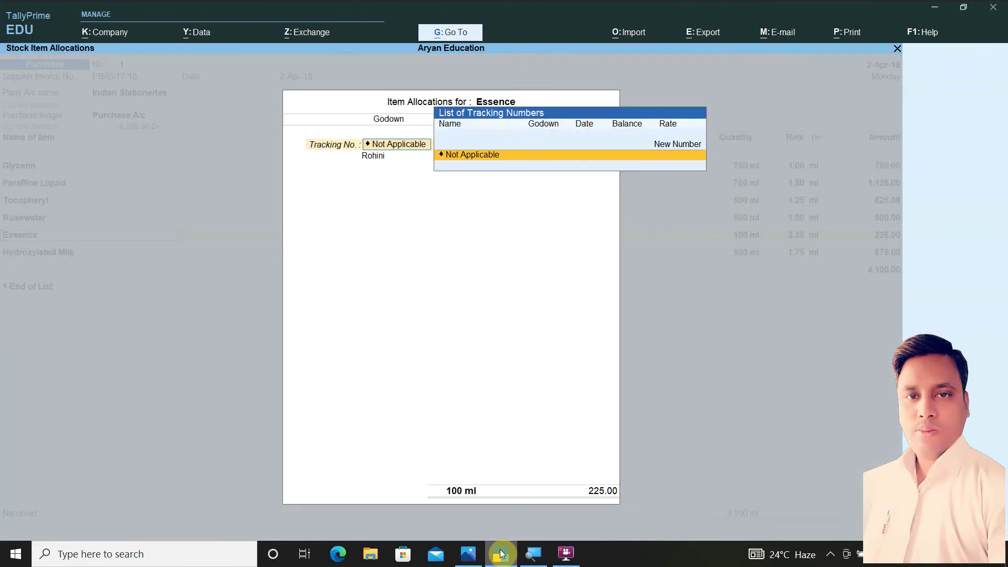
pyautogui.press('Return')
pyautogui.press('Return')
pyautogui.press('Return')
pyautogui.press('Return')
pyautogui.press('Return')
pyautogui.press('Return')
pyautogui.press('Return')
pyautogui.press('Return')
pyautogui.press('Return')
pyautogui.press('Return')
pyautogui.press('Return')
pyautogui.press('Return')
pyautogui.press('Return')
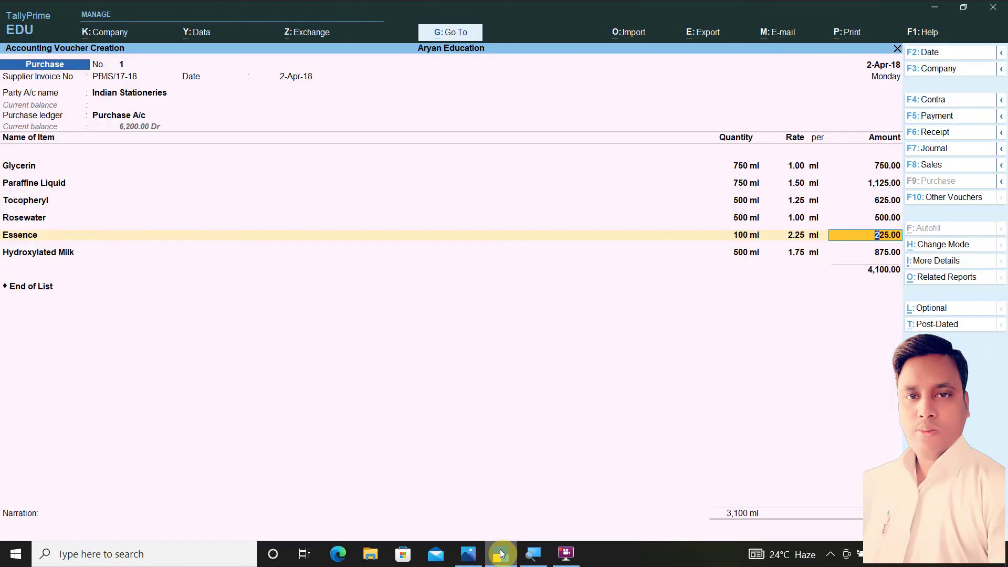
pyautogui.press('Return')
# Step: Review Hydroxylated Milk's item allocation and proceed past the item list to the bill-wise details
pyautogui.press('Return')
pyautogui.press('Return')
pyautogui.press('Return')
pyautogui.press('Return')
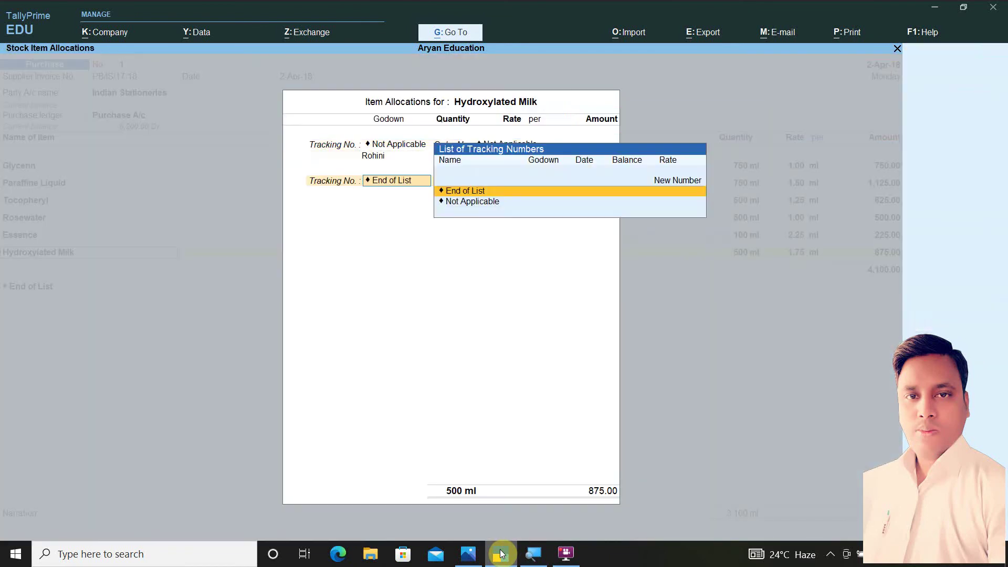
pyautogui.press('Return')
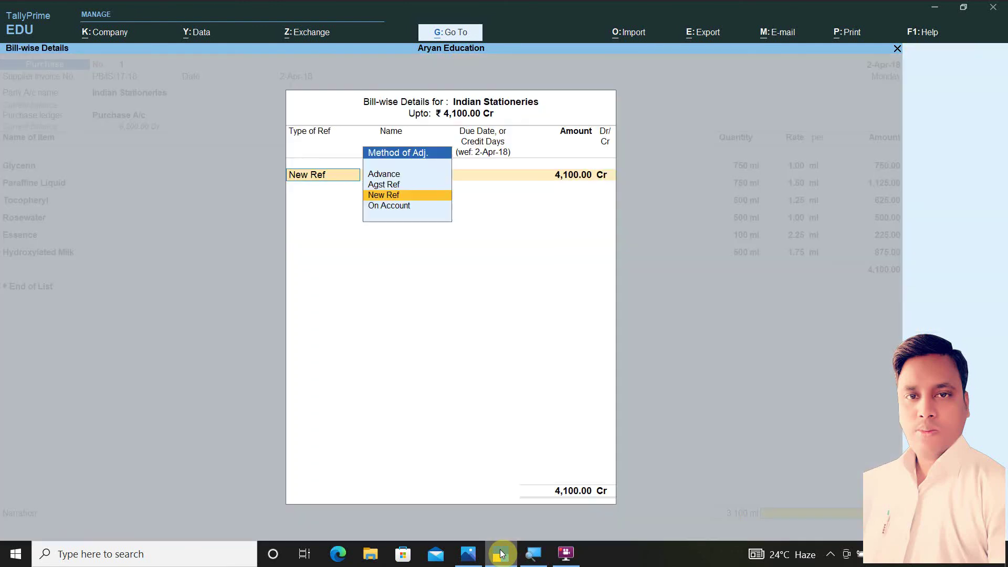
# Step: Record the full purchase amount for Indian Stationeries as a new bill reference named PB/IS/17-18
pyautogui.press('Return')
pyautogui.press('Return')
pyautogui.press('Return')
pyautogui.press('Return')
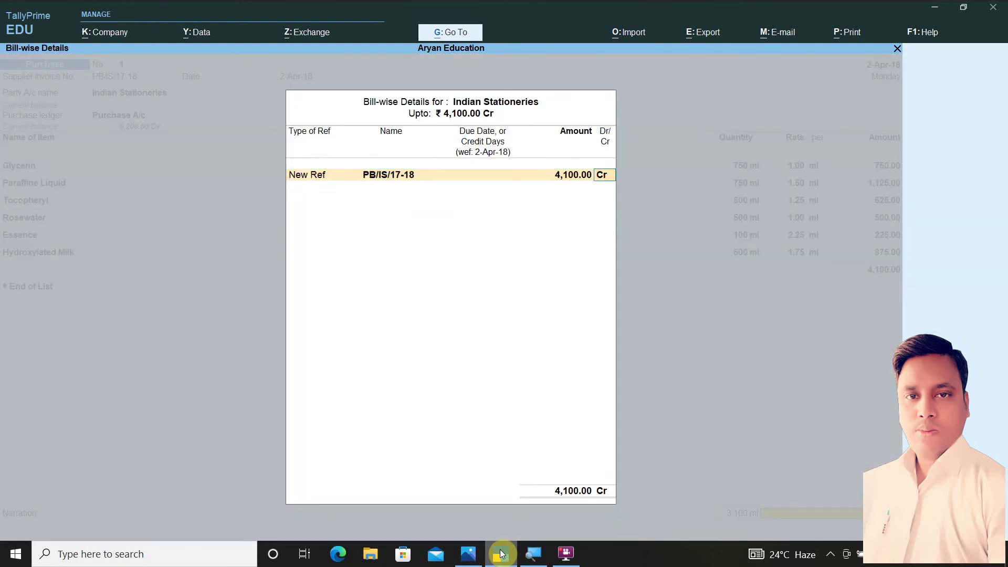
# Step: Enter the narration "Being Purchase a Raw Meterial" and save the Indian Stationeries purchase voucher
pyautogui.write('Being Purcha')
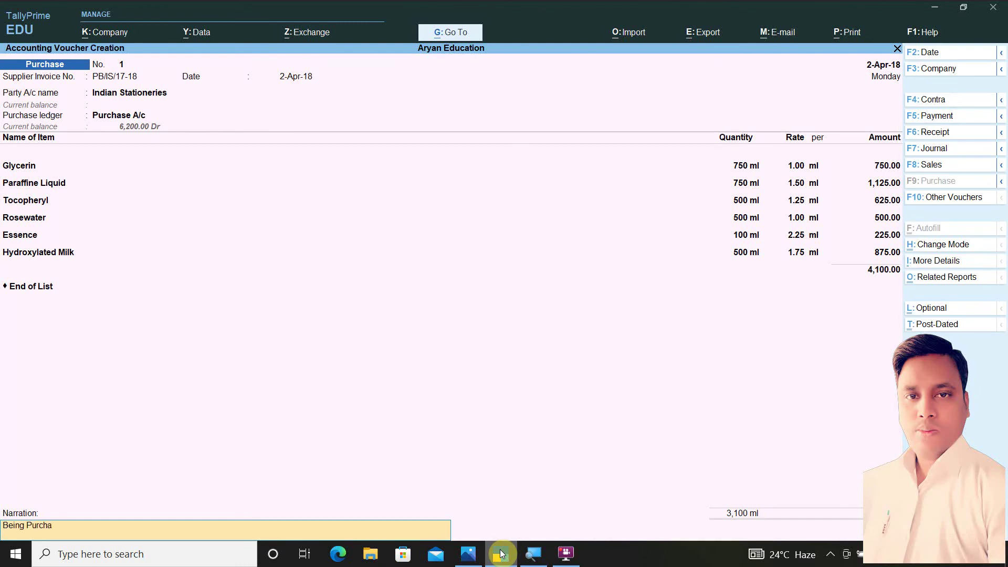
pyautogui.write('se a Raw Meter')
pyautogui.press('Return')
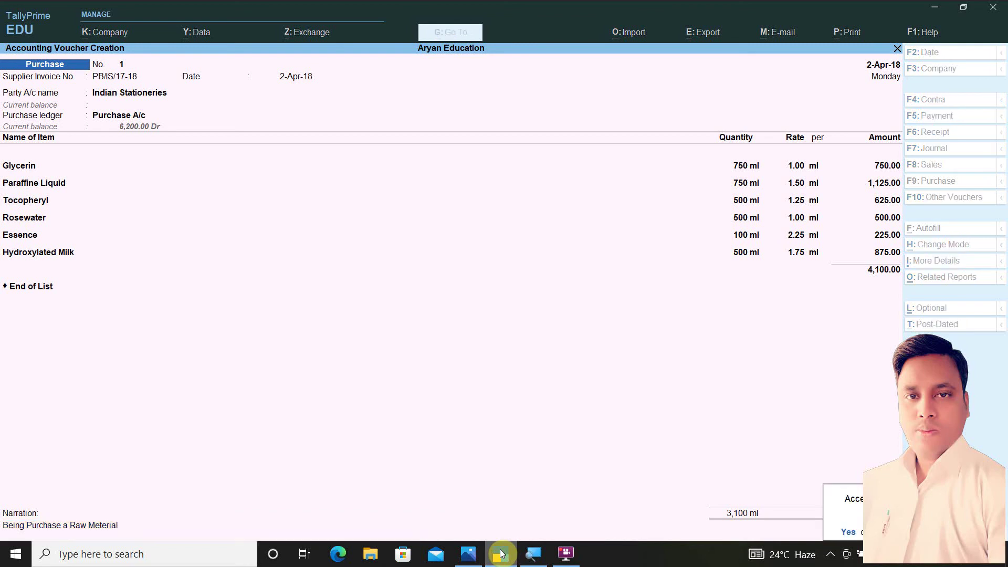
pyautogui.press('Return')
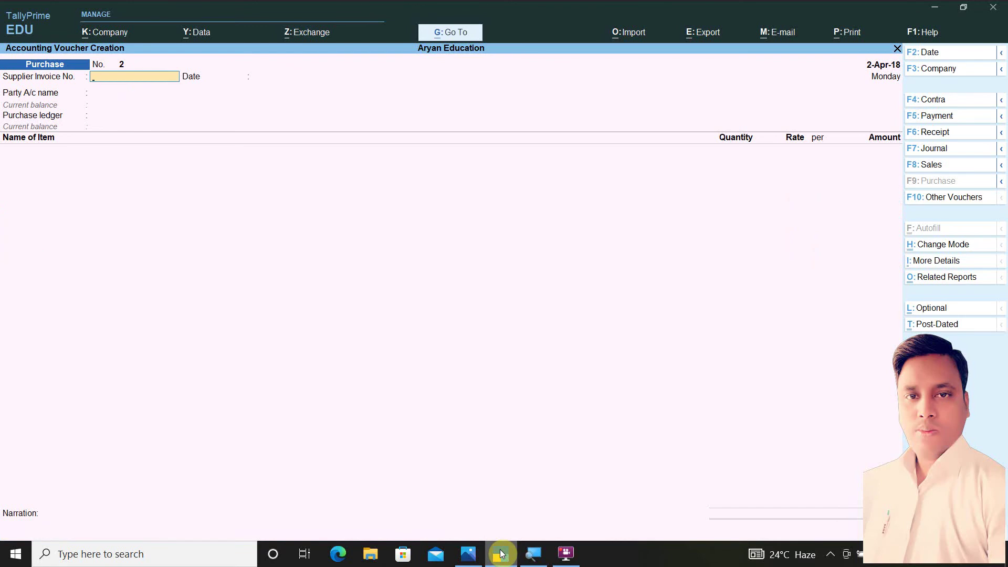
# Step: Check the voucher type task in the Photos image, and start a new voucher type named Manufacturing Journal in TallyPrime
pyautogui.click(468, 554)
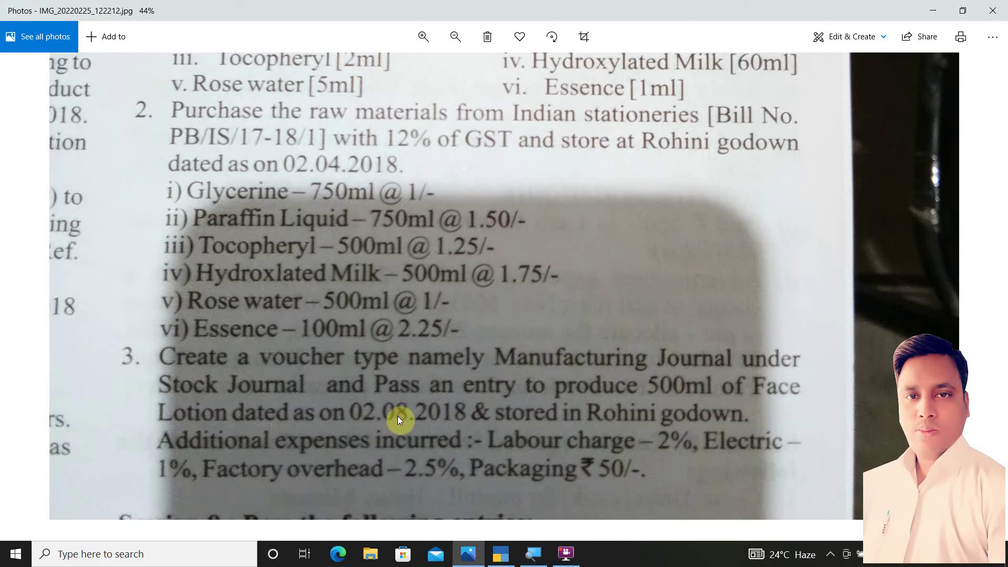
pyautogui.click(501, 555)
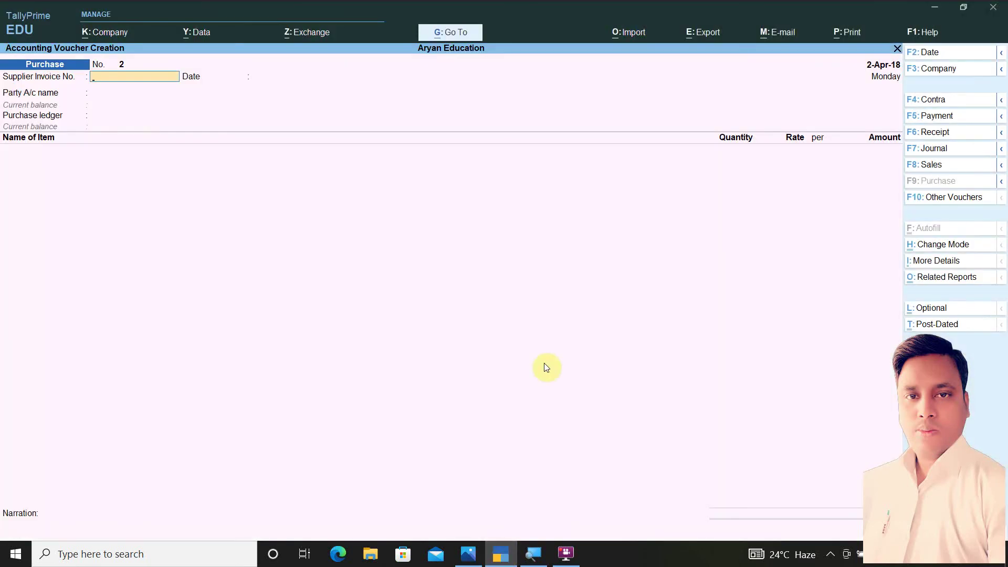
pyautogui.press('Escape')
pyautogui.press('ctrl')
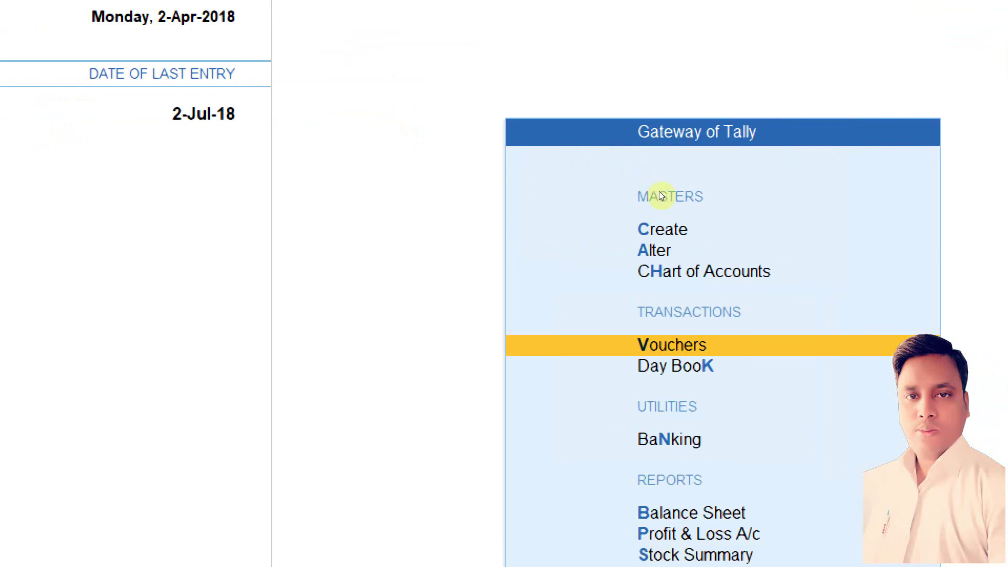
pyautogui.press('c')
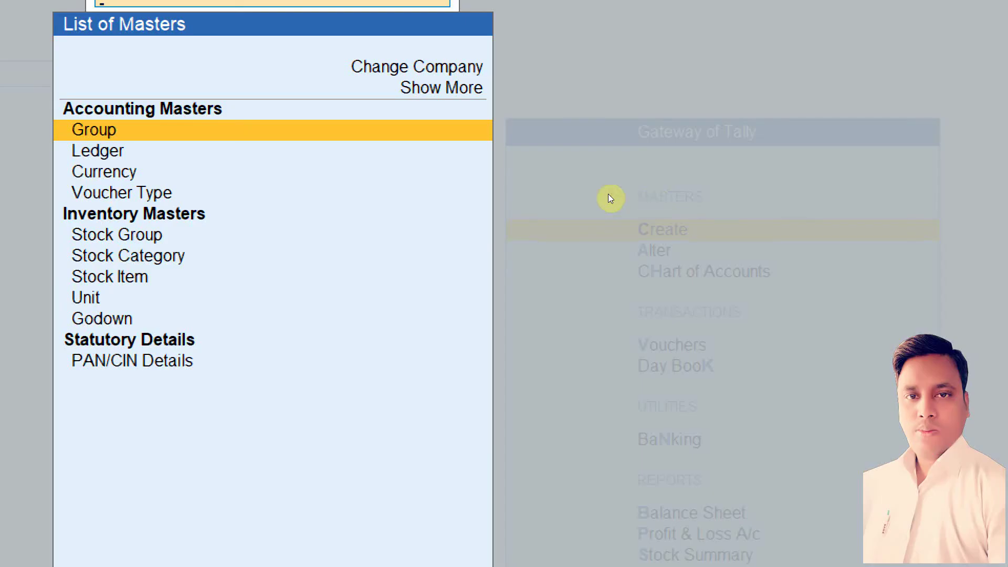
pyautogui.click(391, 185)
pyautogui.click(393, 188)
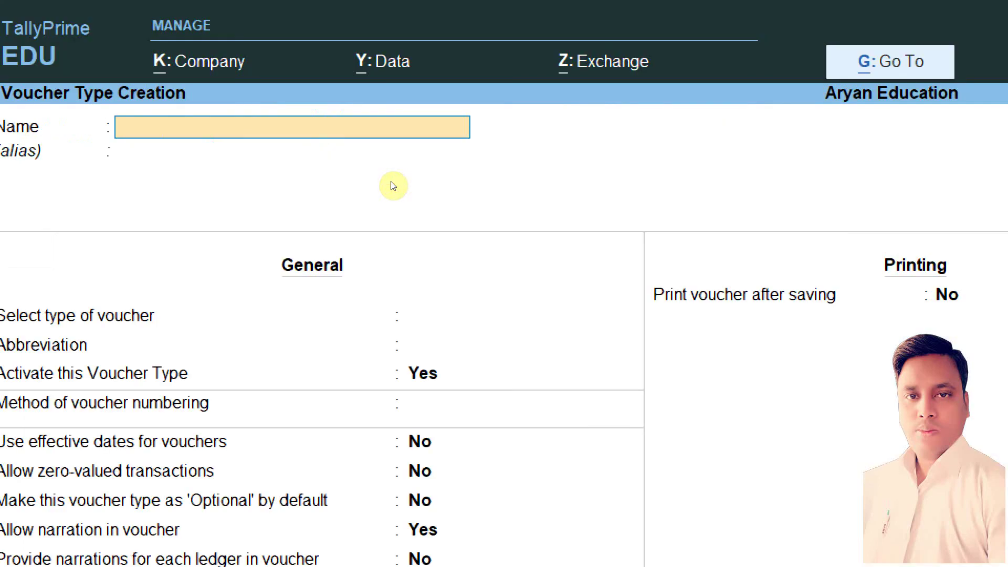
pyautogui.write('M')
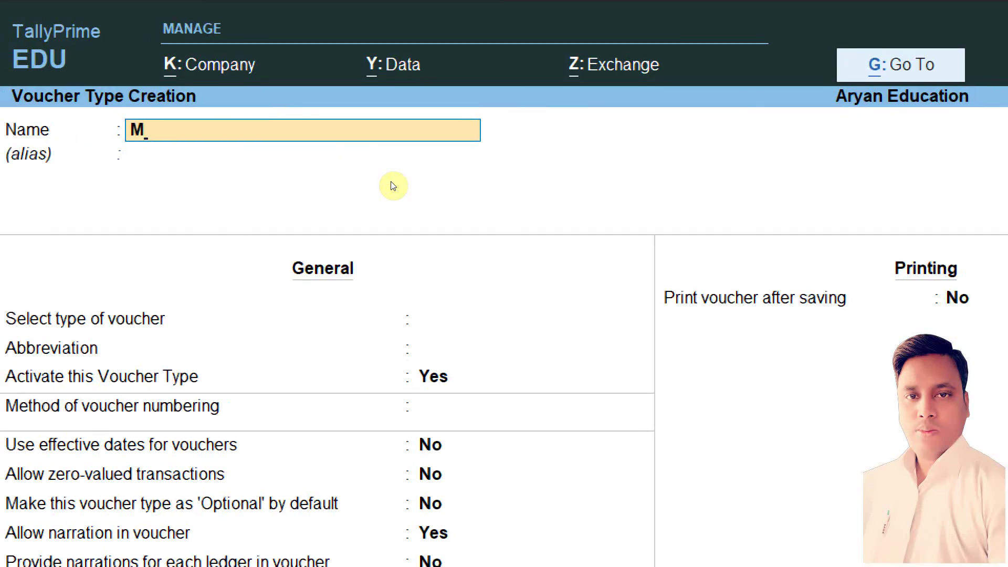
pyautogui.write('anufacturing Journal')
pyautogui.press('Return')
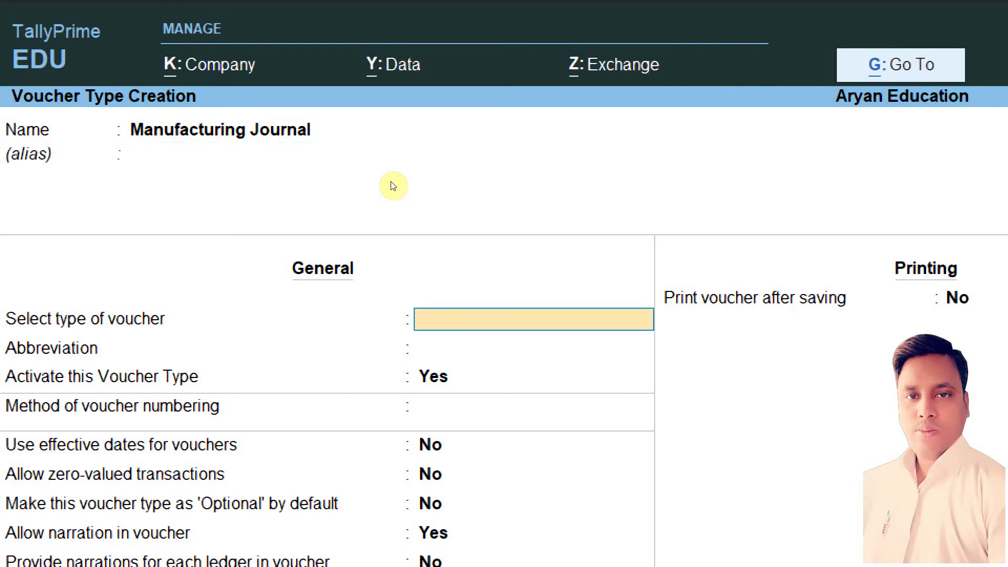
# Step: Base the new voucher type on Stock Journal with automatic numbering, keeping the default activation, effective-date and zero-value options
pyautogui.press('Return')
pyautogui.write('S')
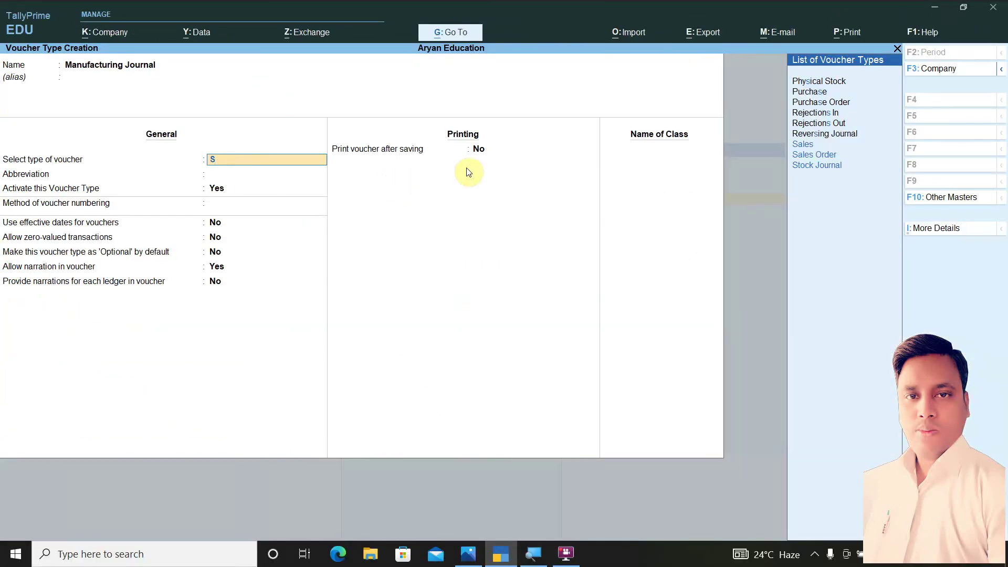
pyautogui.click(834, 165)
pyautogui.press('Return')
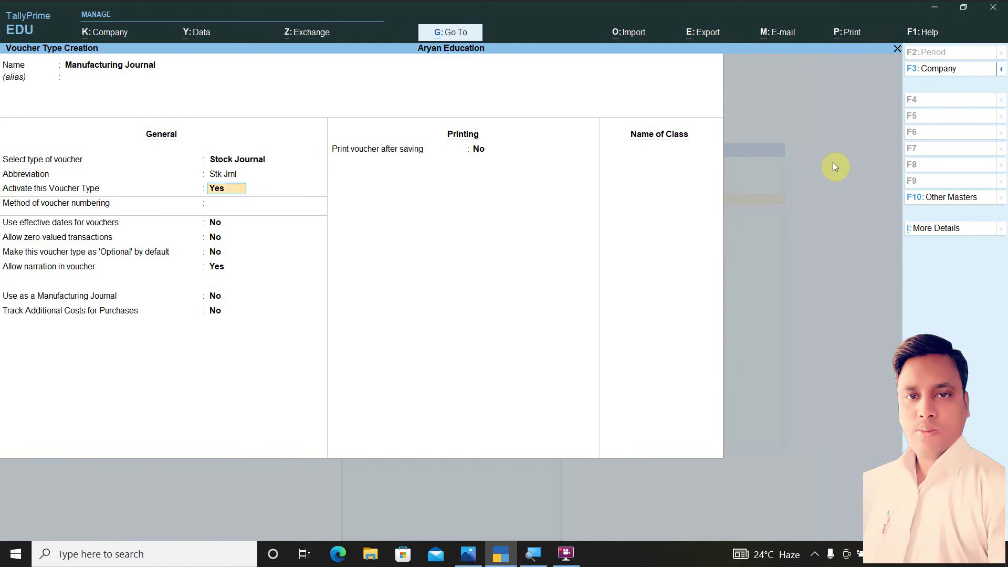
pyautogui.press('Return')
pyautogui.press('Return')
pyautogui.press('Return')
pyautogui.press('Return')
pyautogui.press('Return')
pyautogui.press('Return')
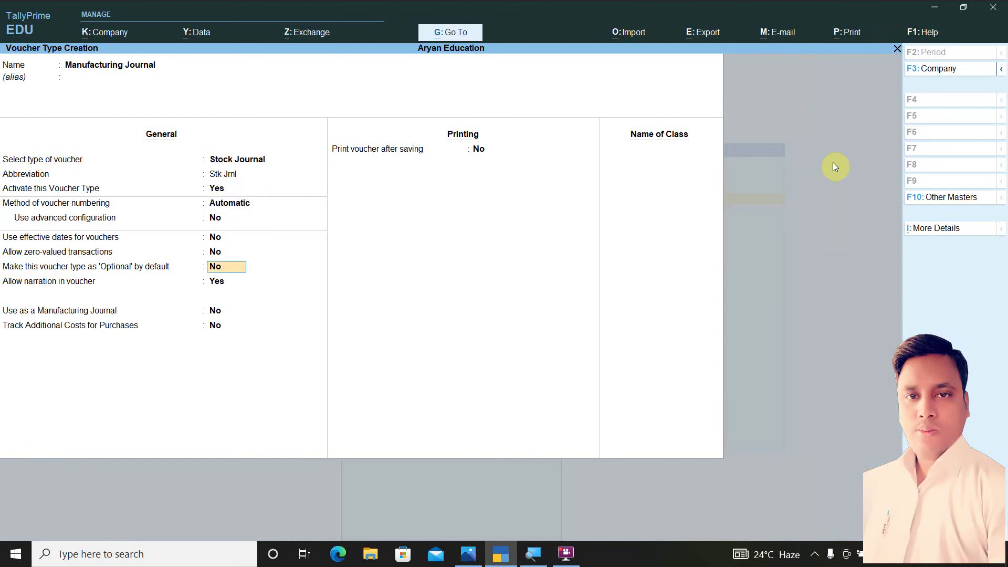
# Step: Enable its use as a Manufacturing Journal, save the voucher type and return to the Gateway of Tally
pyautogui.press('ctrl')
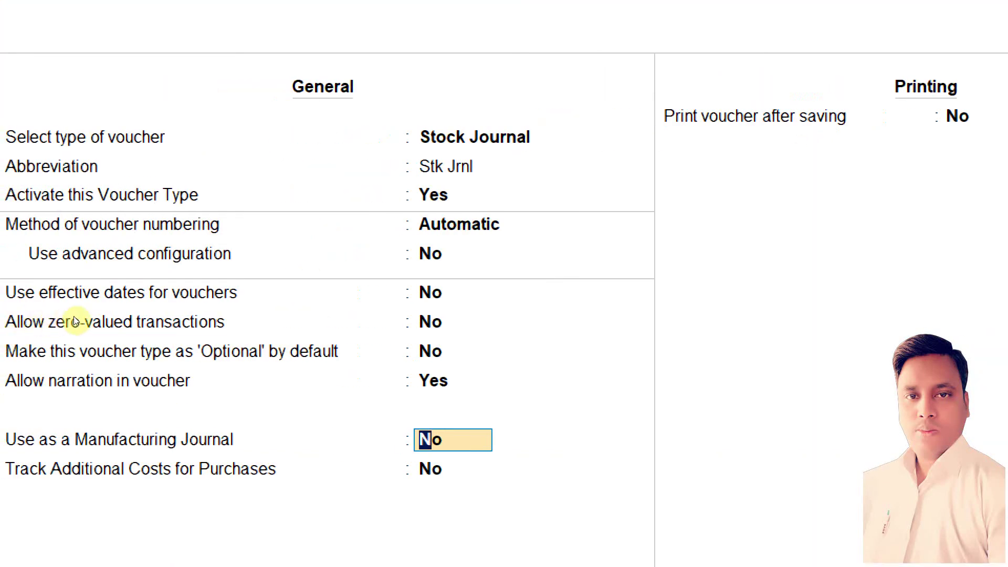
pyautogui.write('y')
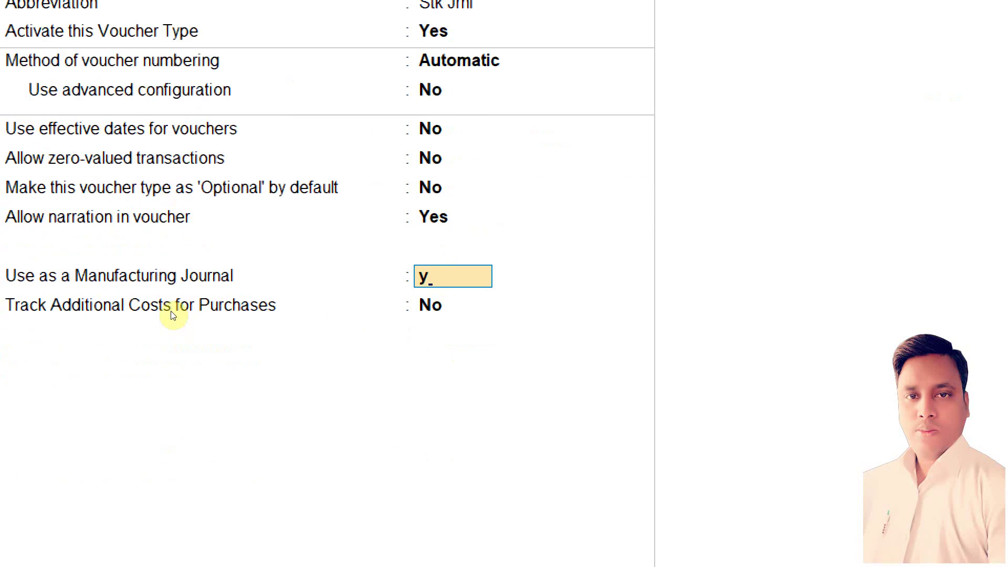
pyautogui.press('Return')
pyautogui.press('Return')
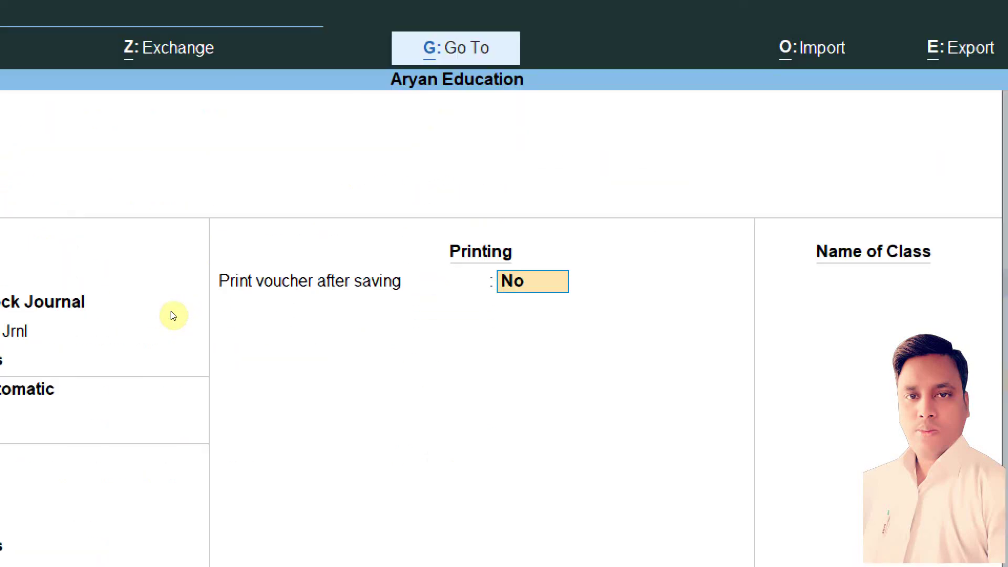
pyautogui.press('Return')
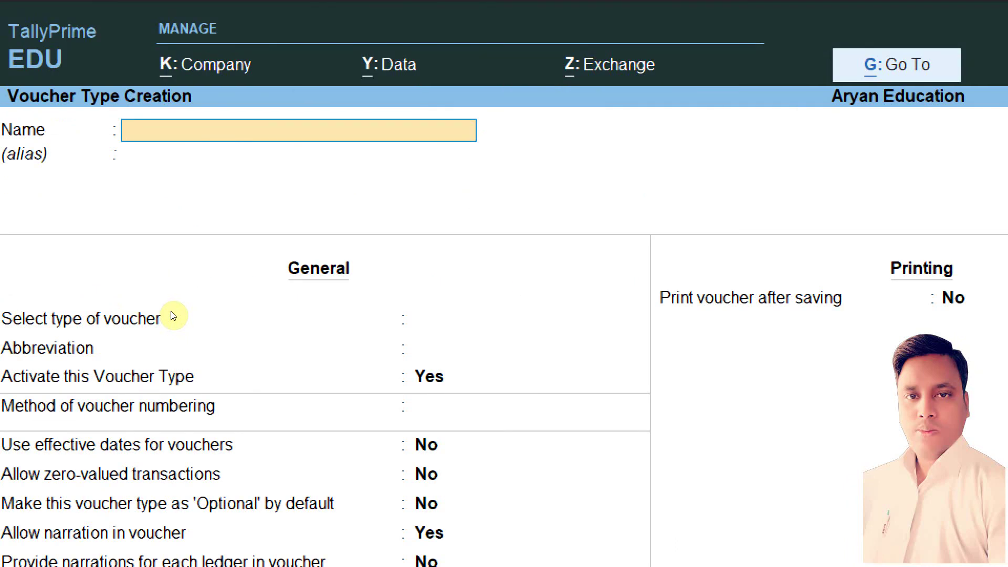
pyautogui.press('Escape')
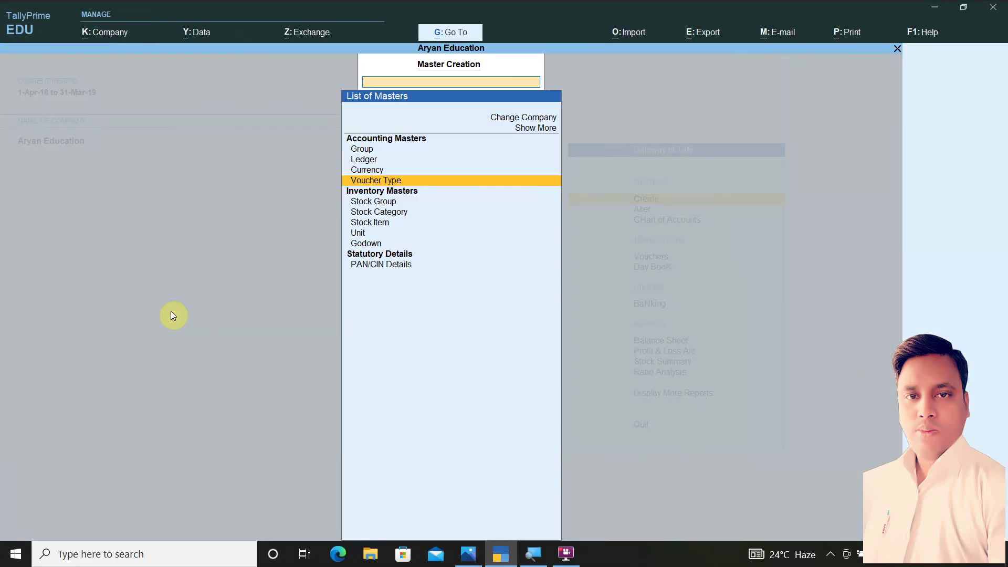
pyautogui.press('Escape')
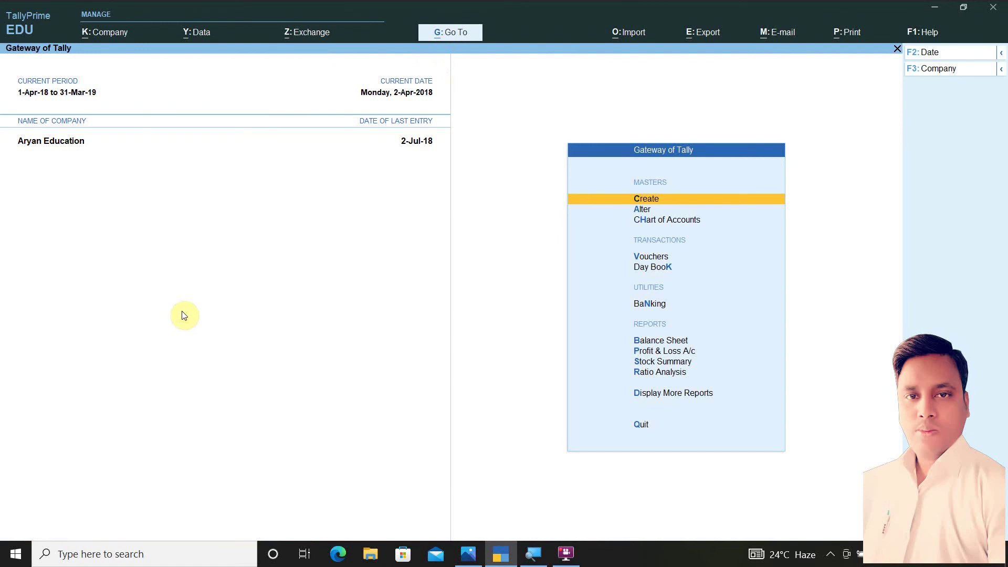
# Step: Open voucher entry and change the voucher type to Manufacturing Journal
pyautogui.click(645, 258)
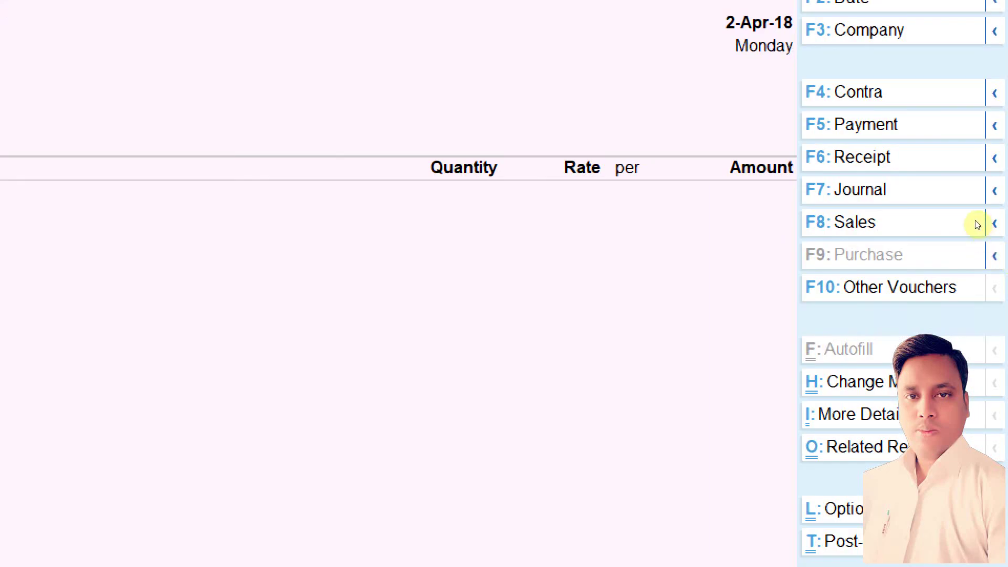
pyautogui.click(960, 197)
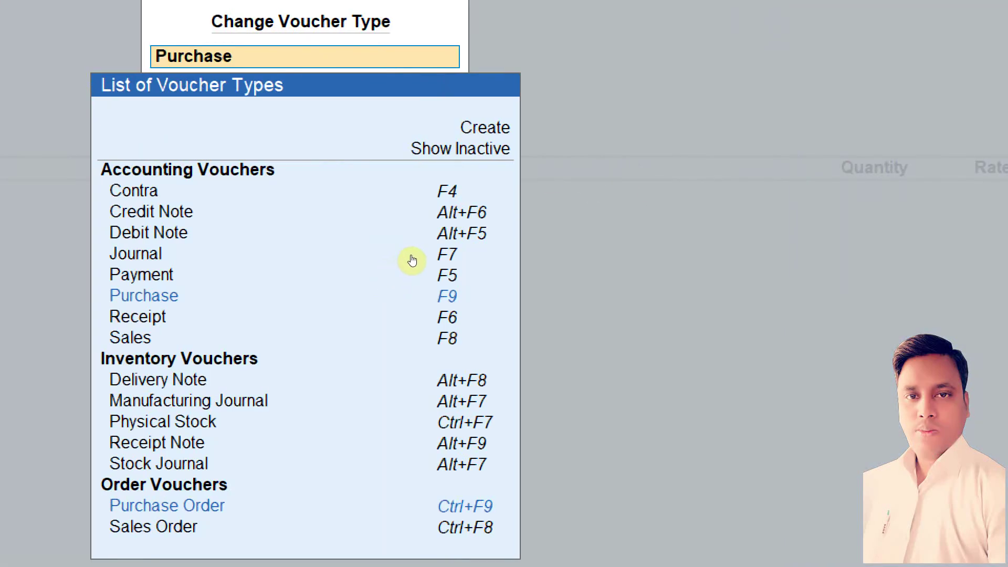
pyautogui.hotkey('alt', 'F7')
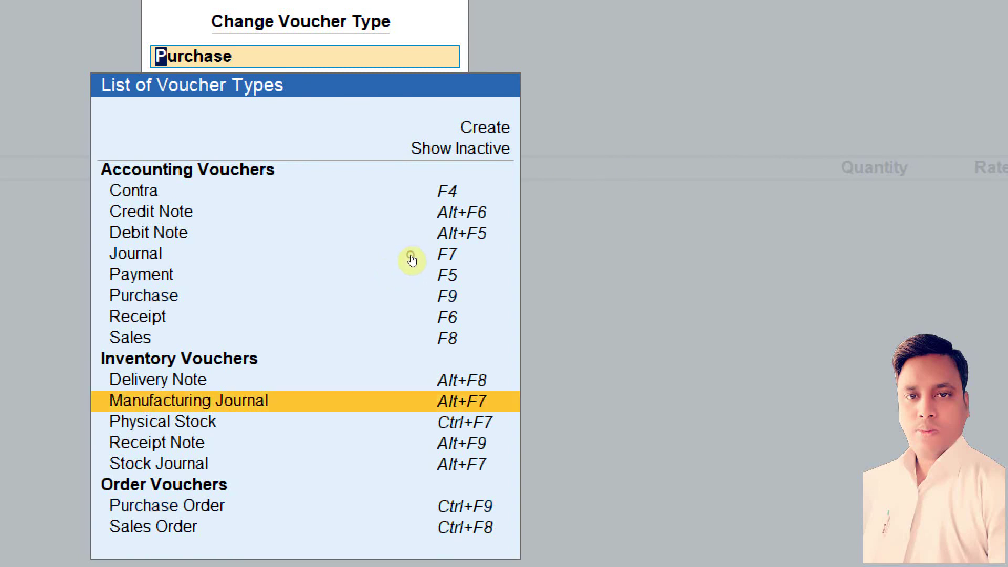
pyautogui.press('Return')
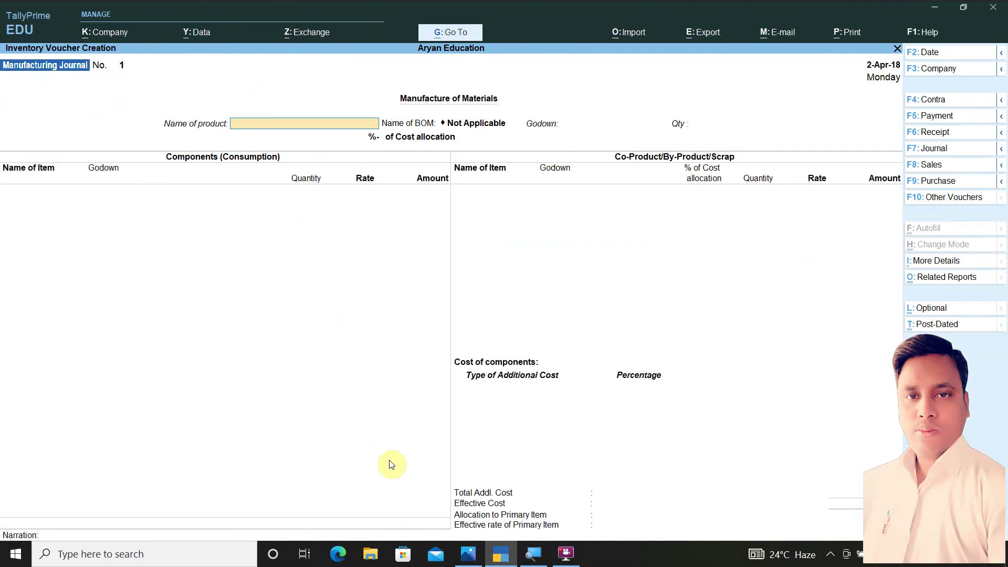
# Step: Check the production task in the Photos image, and set the TallyPrime voucher to manufacture 500 ml of Face Loution in the Rohini godown
pyautogui.click(476, 554)
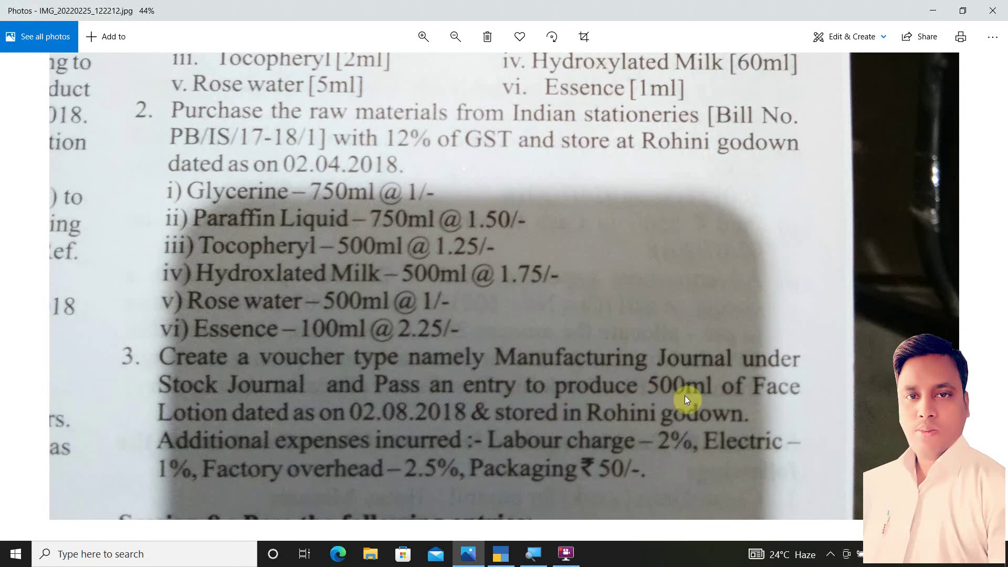
pyautogui.click(502, 553)
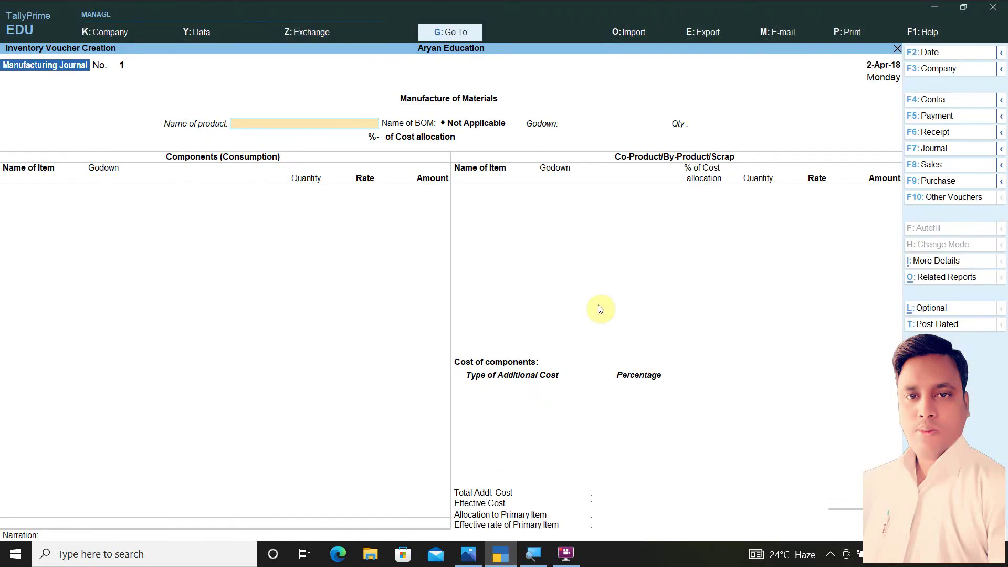
pyautogui.write('F')
pyautogui.press('Return')
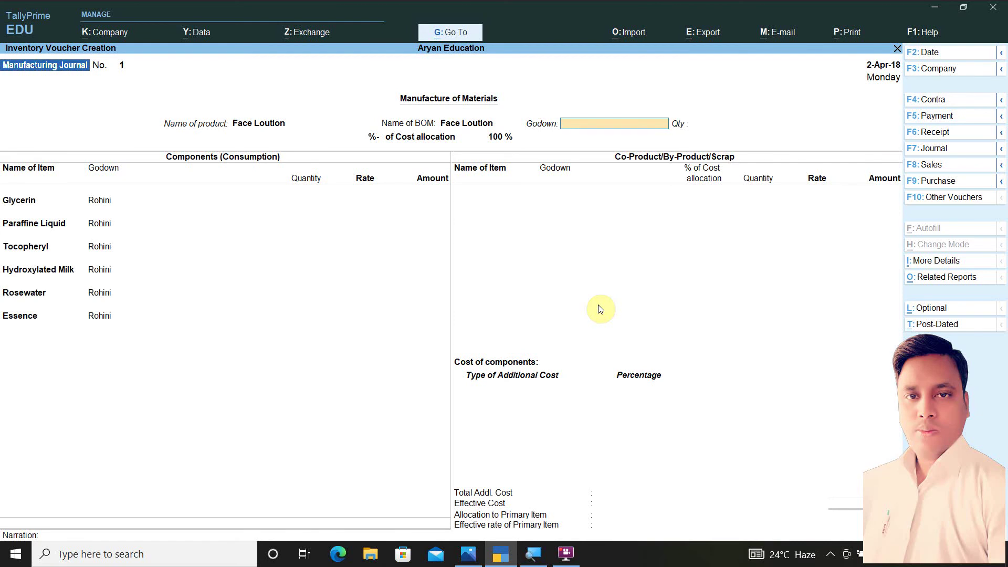
pyautogui.write('R')
pyautogui.press('Return')
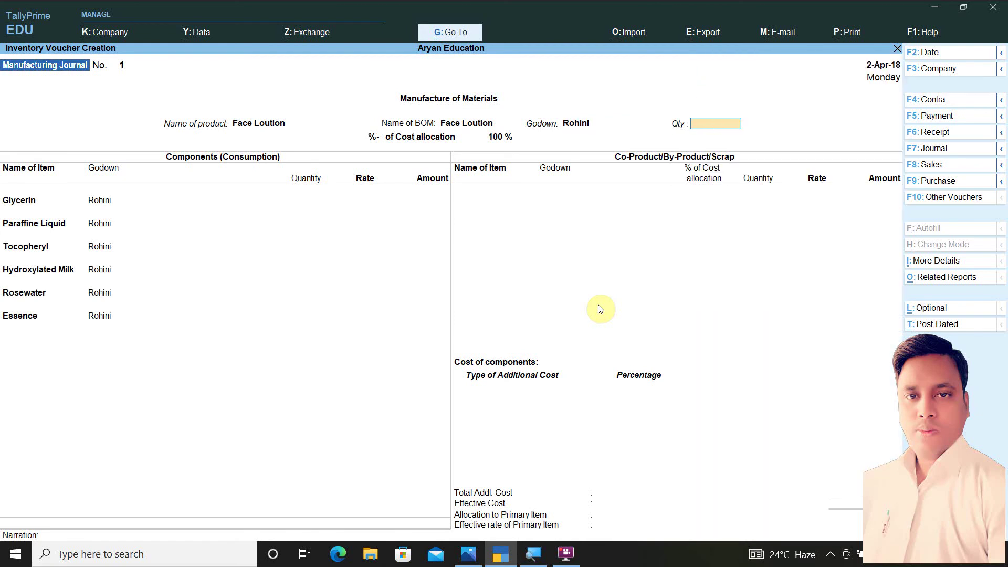
pyautogui.write('500')
pyautogui.press('Return')
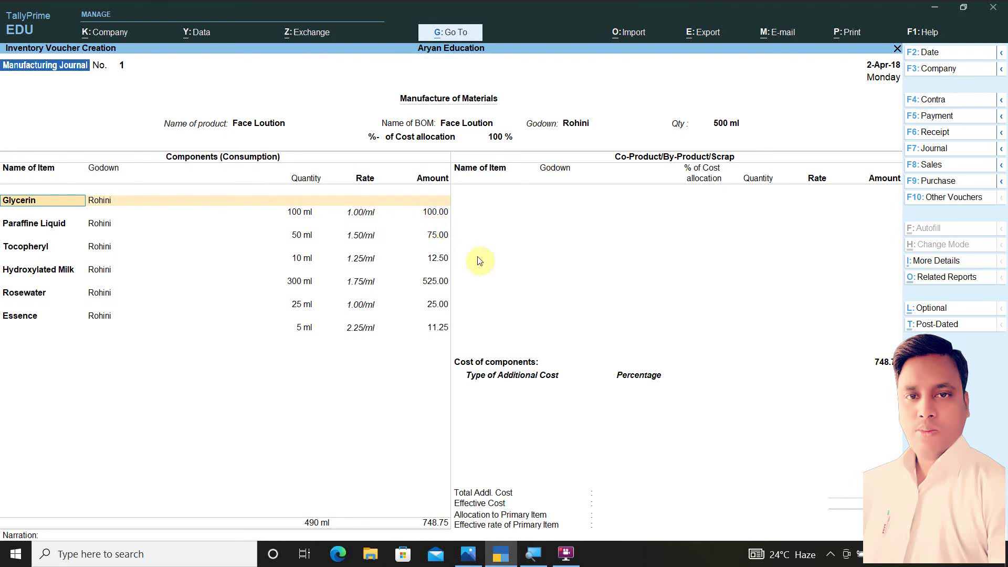
# Step: Accept the godown, quantity, rate and amount of every consumed component from Glycerin through Essence
pyautogui.press('Return')
pyautogui.press('Return')
pyautogui.press('Return')
pyautogui.press('Return')
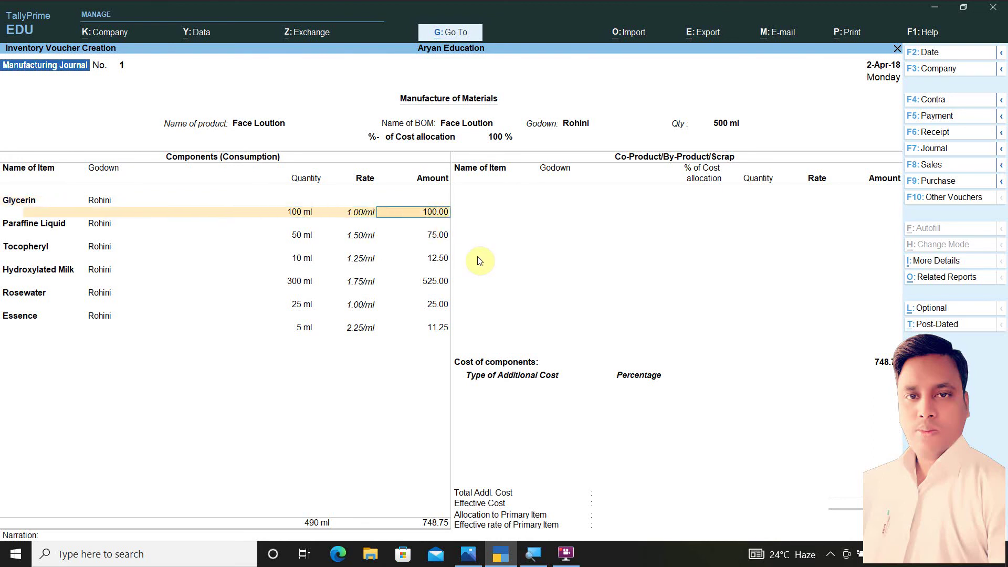
pyautogui.press('Return')
pyautogui.press('Return')
pyautogui.press('Return')
pyautogui.press('Return')
pyautogui.press('Return')
pyautogui.press('Return')
pyautogui.press('Return')
pyautogui.press('Return')
pyautogui.press('Return')
pyautogui.press('Return')
pyautogui.press('Return')
pyautogui.press('Return')
pyautogui.press('Return')
pyautogui.press('Return')
pyautogui.press('Return')
pyautogui.press('Return')
pyautogui.press('Return')
pyautogui.press('Return')
pyautogui.press('Return')
pyautogui.press('Return')
pyautogui.press('Return')
pyautogui.press('Return')
pyautogui.press('Return')
pyautogui.press('Return')
pyautogui.press('Return')
pyautogui.press('Return')
pyautogui.press('Return')
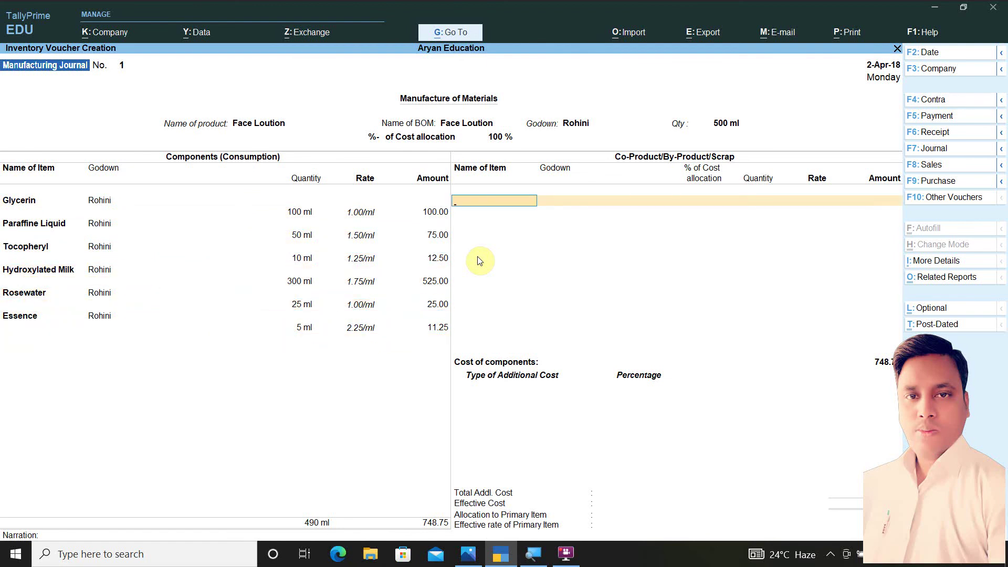
pyautogui.press('super')
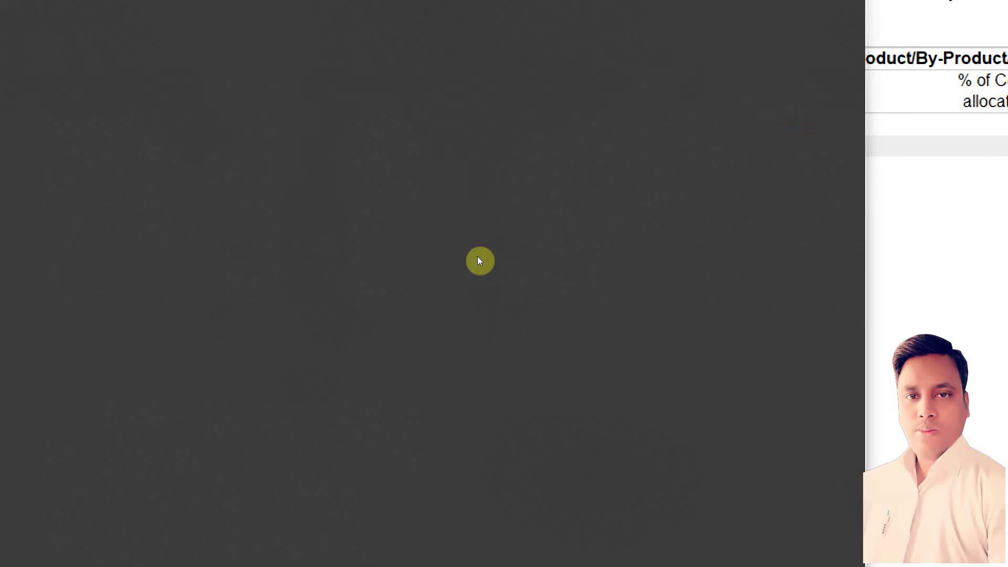
pyautogui.press('Escape')
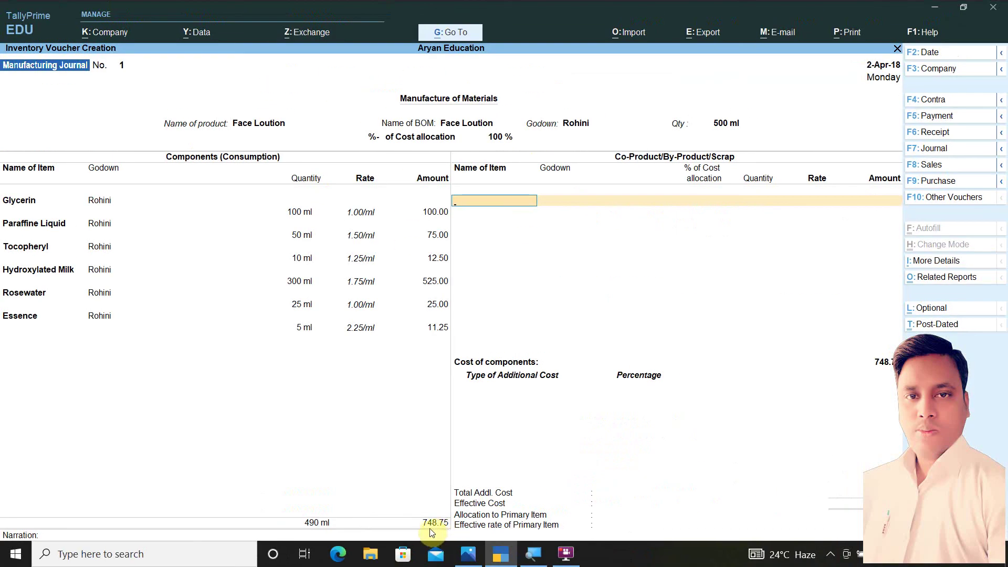
# Step: Check the additional expenses in the Photos image, and end the co-product list without entries in TallyPrime
pyautogui.click(473, 555)
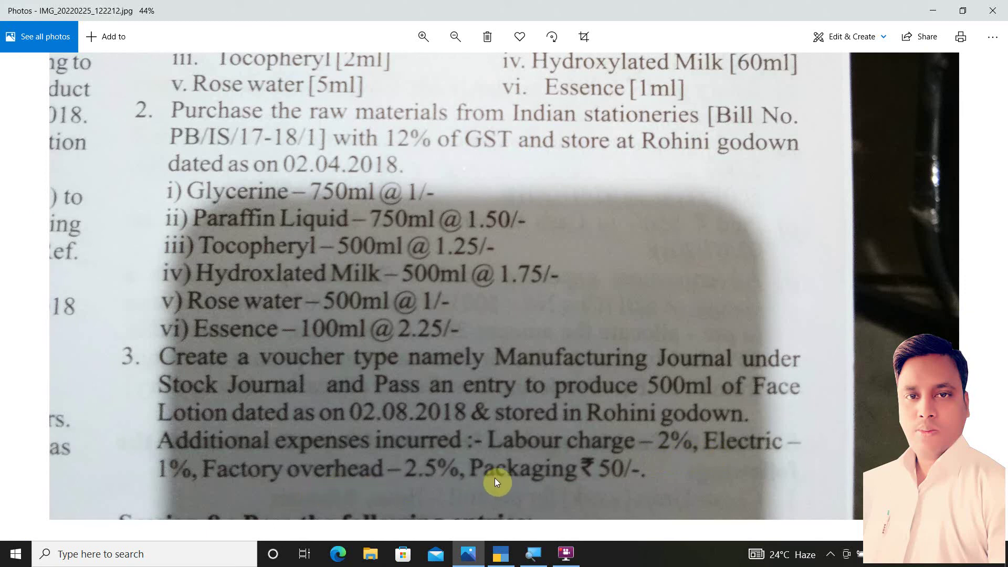
pyautogui.click(503, 555)
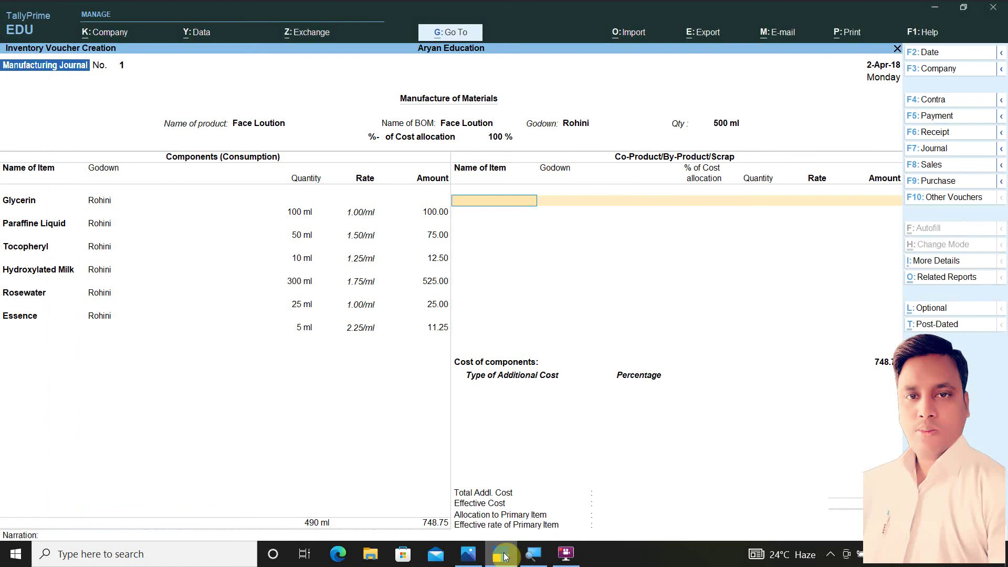
pyautogui.press('Return')
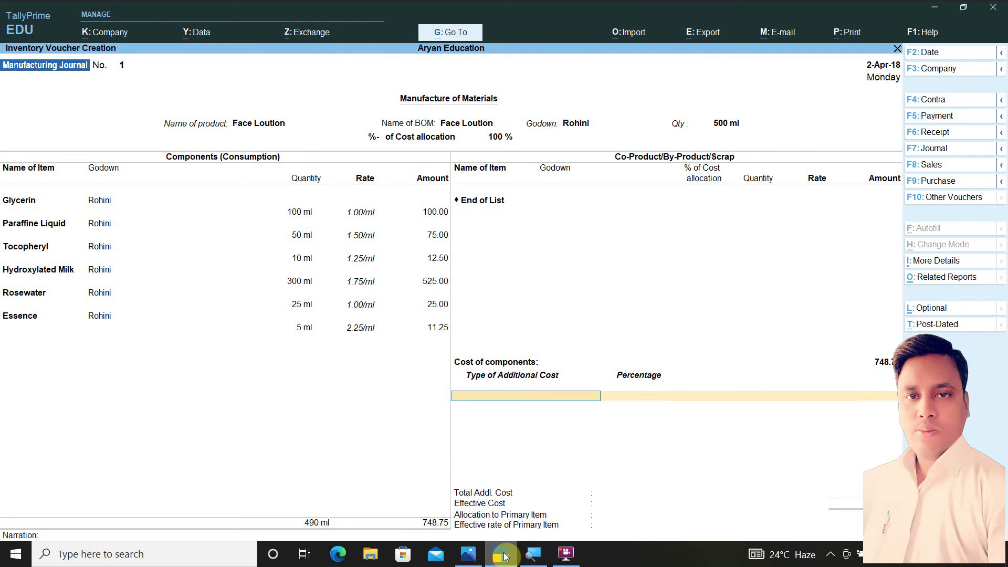
# Step: Create a Labour Charge ledger under Direct Expenses, with ledger type Not Applicable, as the first additional cost
pyautogui.click(503, 554)
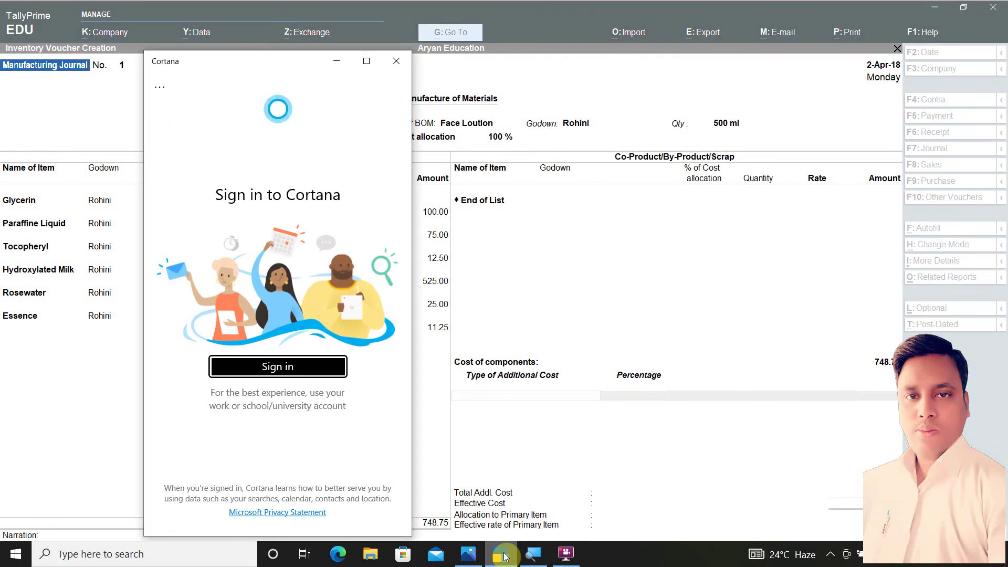
pyautogui.click(395, 62)
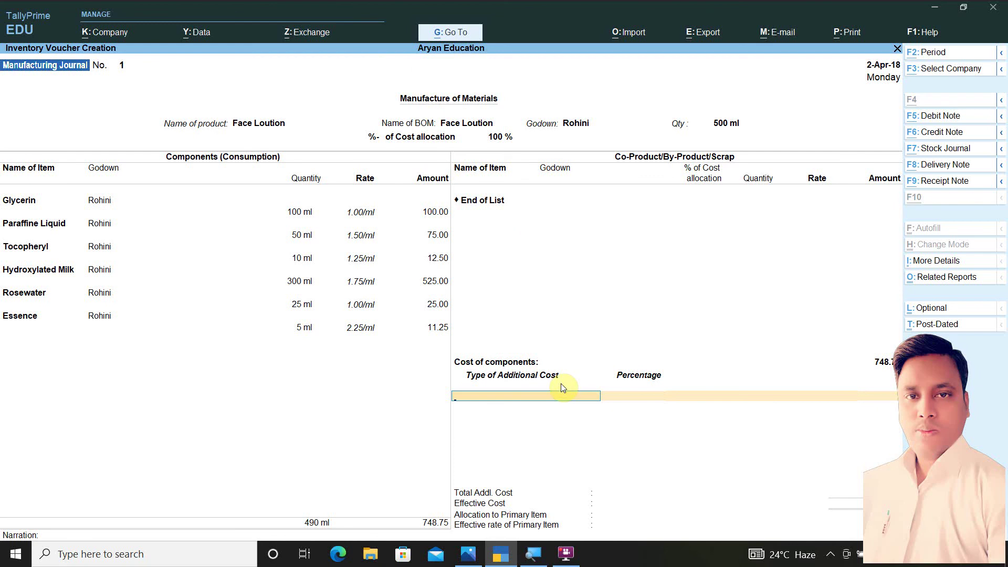
pyautogui.hotkey('alt', 'c')
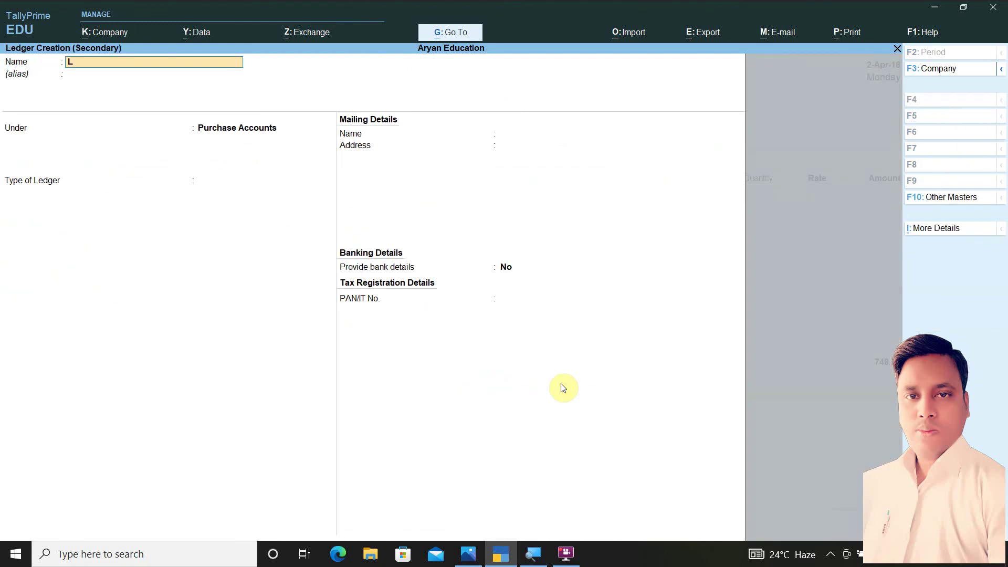
pyautogui.write('Labour Charge')
pyautogui.press('Return')
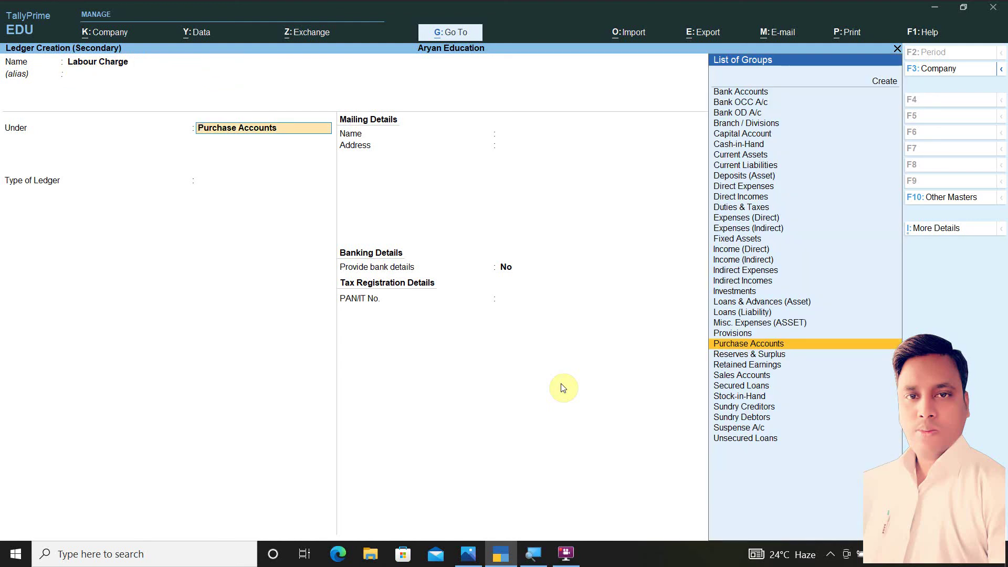
pyautogui.write('D')
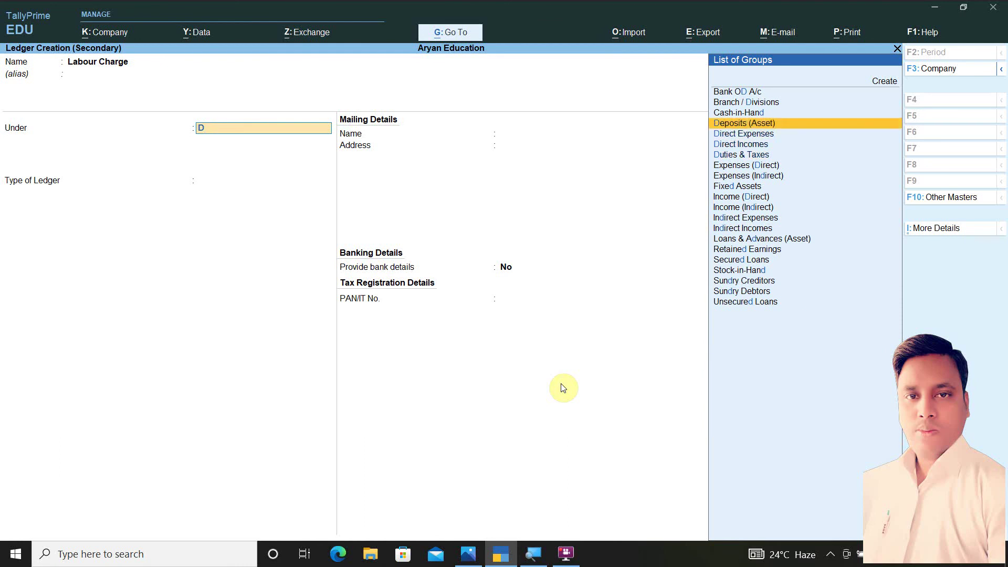
pyautogui.press('Down')
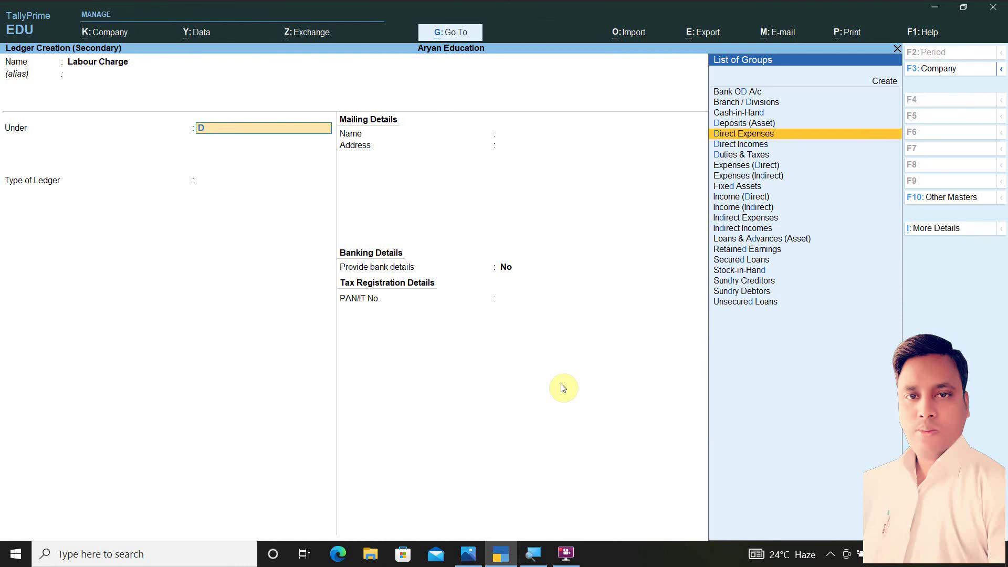
pyautogui.press('Return')
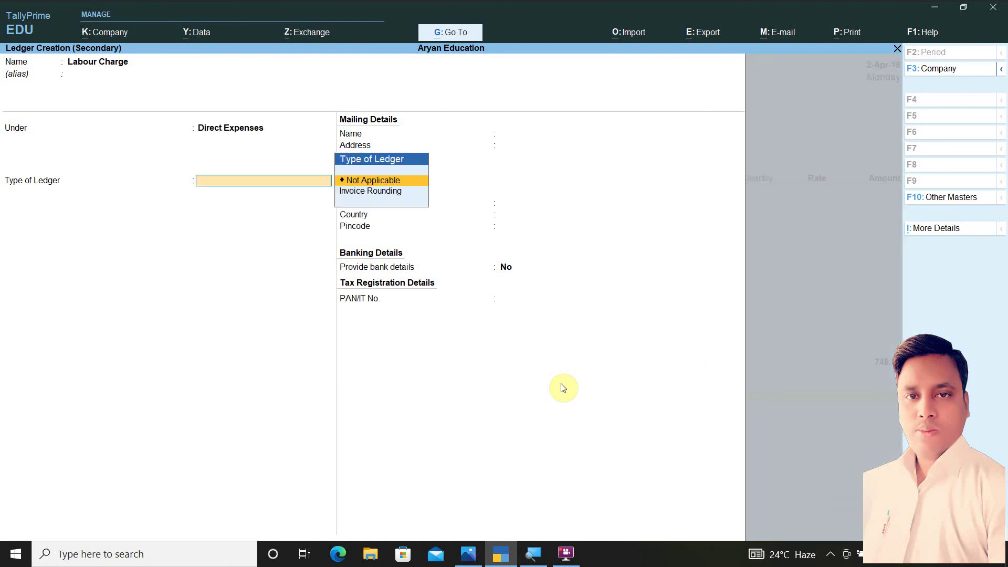
pyautogui.press('Return')
pyautogui.press('Return')
pyautogui.press('Return')
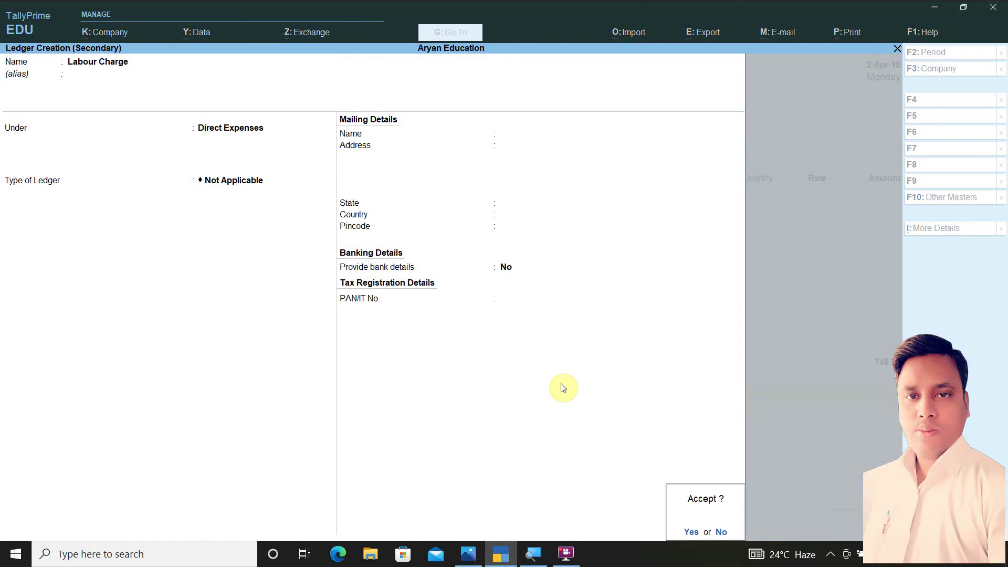
pyautogui.press('Return')
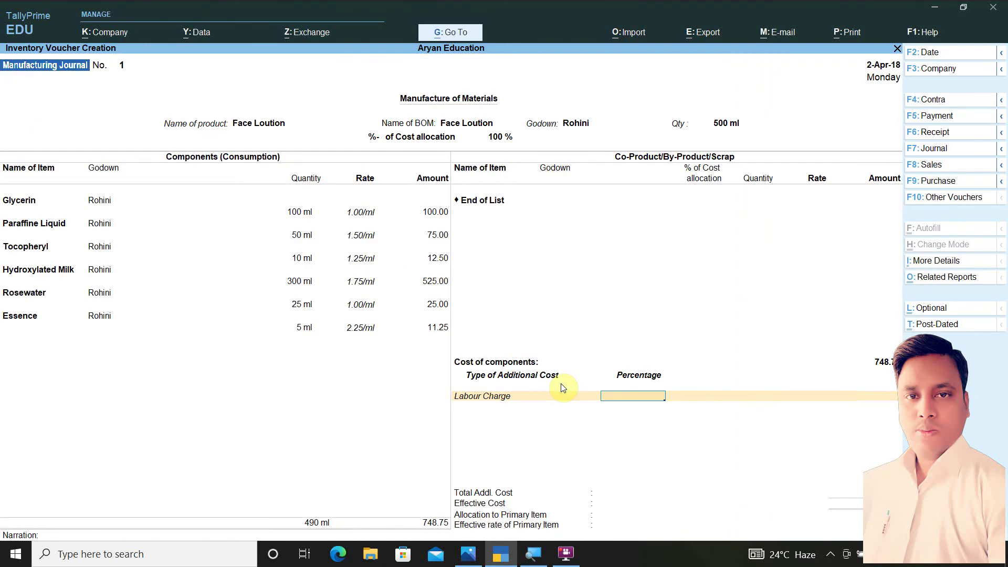
# Step: Set the Labour Charge additional cost to 2 %
pyautogui.write('2')
pyautogui.press('Return')
pyautogui.press('Return')
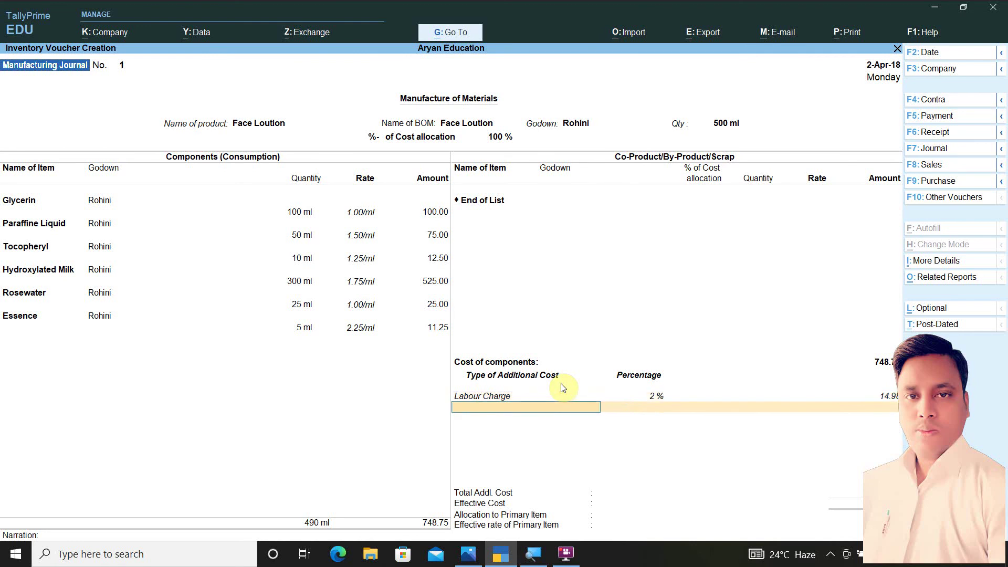
# Step: Add an additional cost of 1 % for Electric, creating its ledger under Direct Expenses
pyautogui.hotkey('alt', 'c')
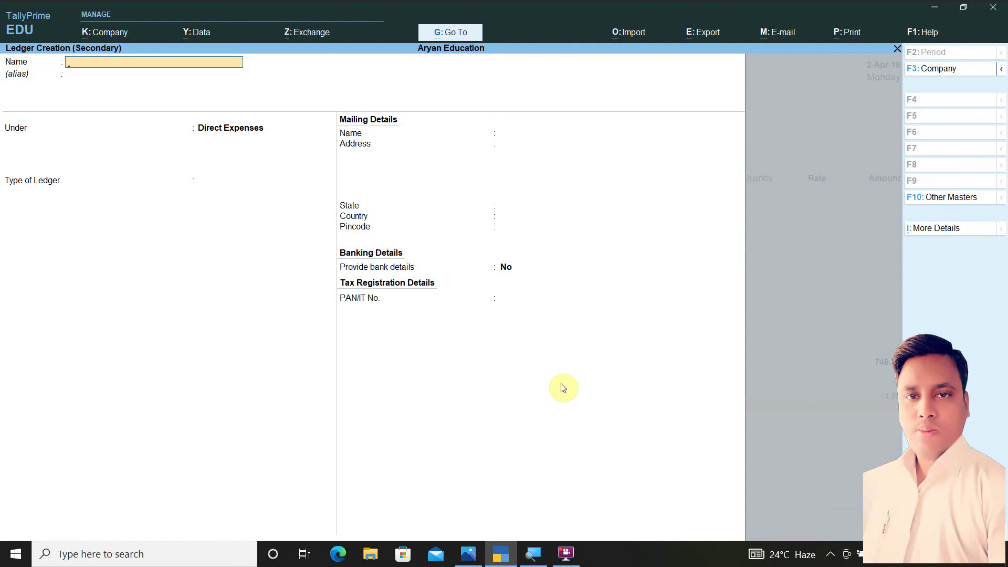
pyautogui.write('E')
pyautogui.press('Return')
pyautogui.press('Return')
pyautogui.press('Return')
pyautogui.press('Return')
pyautogui.press('Return')
pyautogui.press('Return')
pyautogui.press('Return')
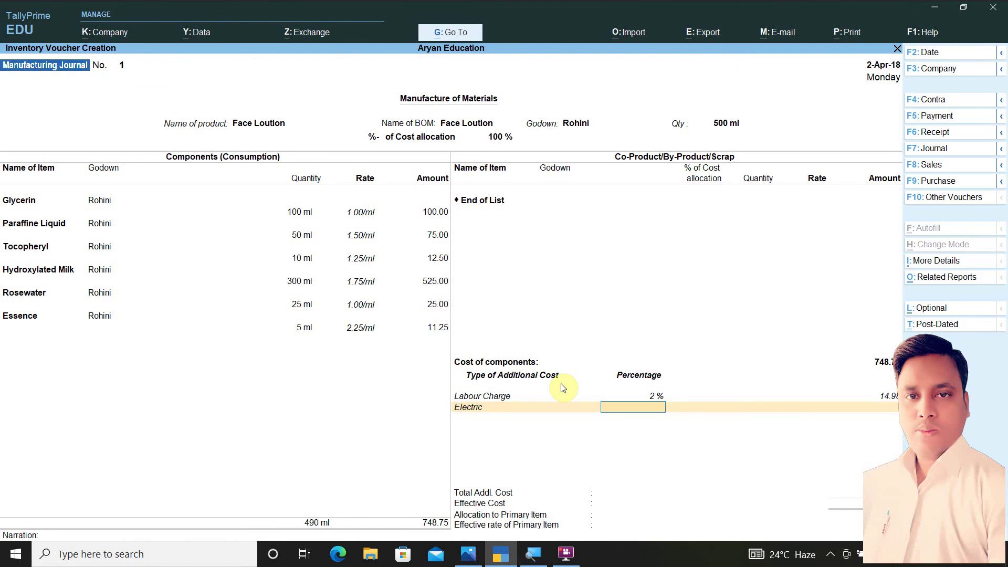
pyautogui.write('1')
pyautogui.press('Return')
pyautogui.press('Return')
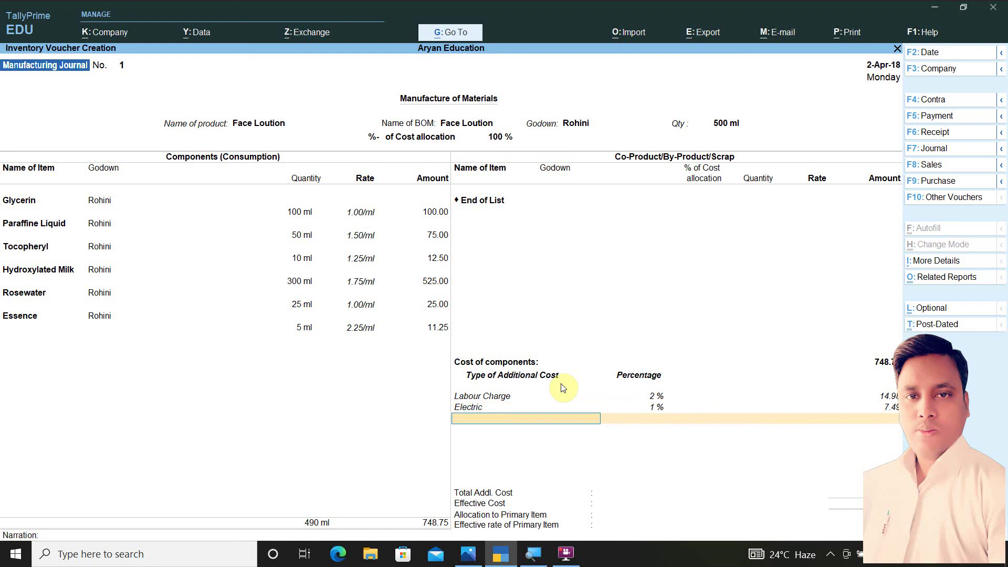
# Step: Add an additional cost of 2.5 % for Factory Overhead, creating its ledger under Direct Expenses
pyautogui.hotkey('alt', 'c')
pyautogui.write('Factory')
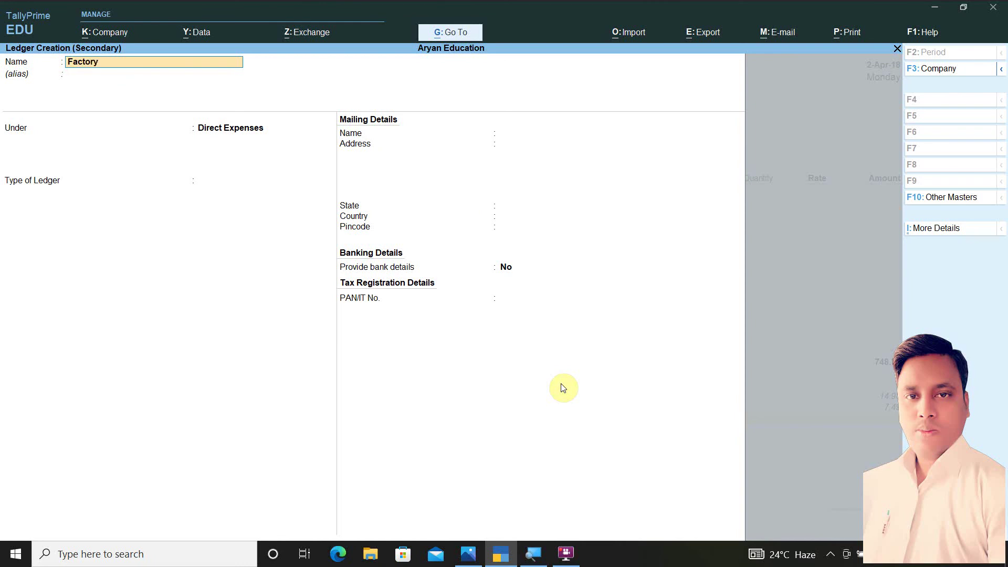
pyautogui.write(' Overhead')
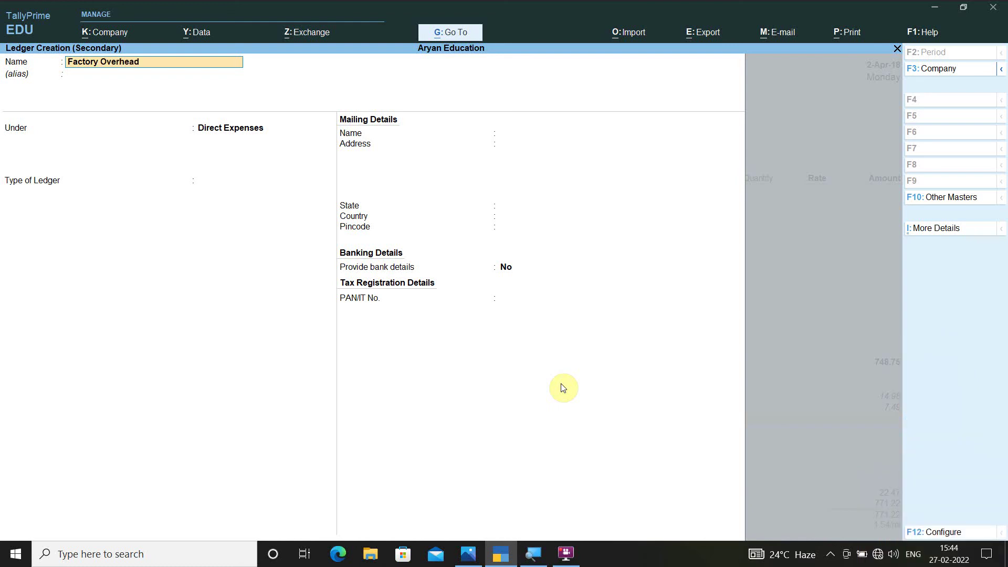
pyautogui.press('Return')
pyautogui.press('Return')
pyautogui.press('Return')
pyautogui.press('Return')
pyautogui.press('Return')
pyautogui.press('Return')
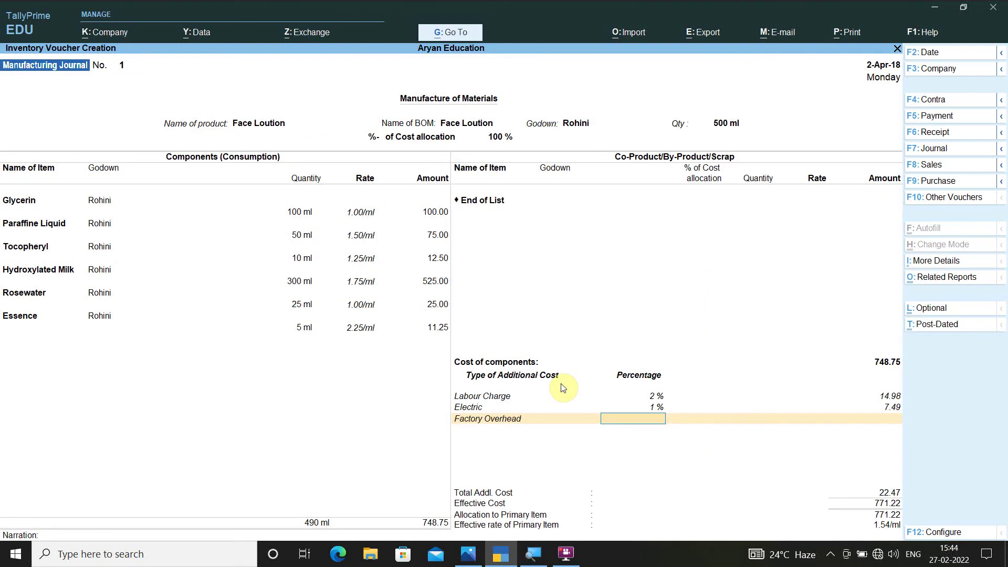
pyautogui.write('2.5')
pyautogui.press('Return')
pyautogui.press('Return')
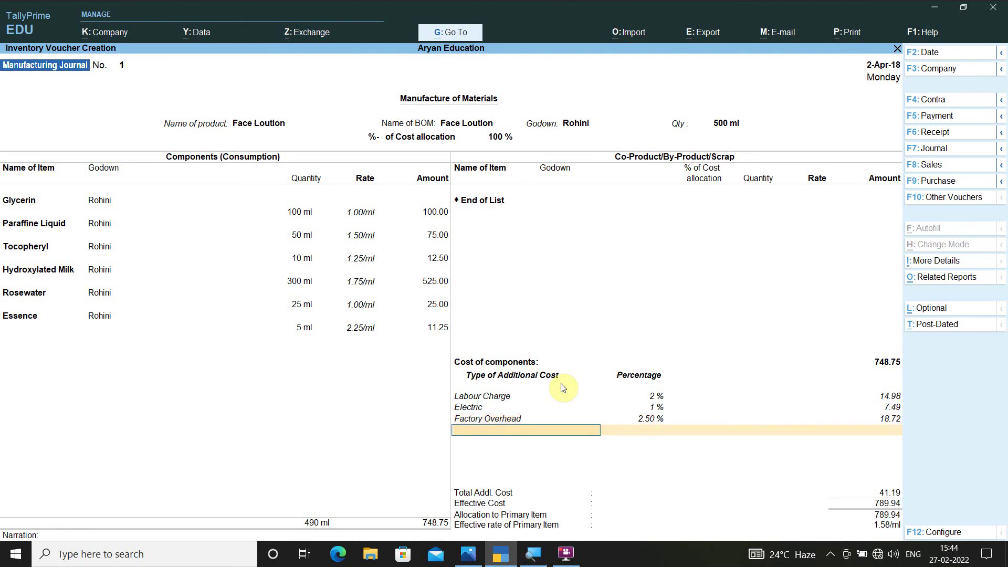
# Step: Add a Packaging additional cost with a fixed amount of 50 and no percentage, creating its ledger under Direct Expenses
pyautogui.hotkey('alt', 'c')
pyautogui.write('P')
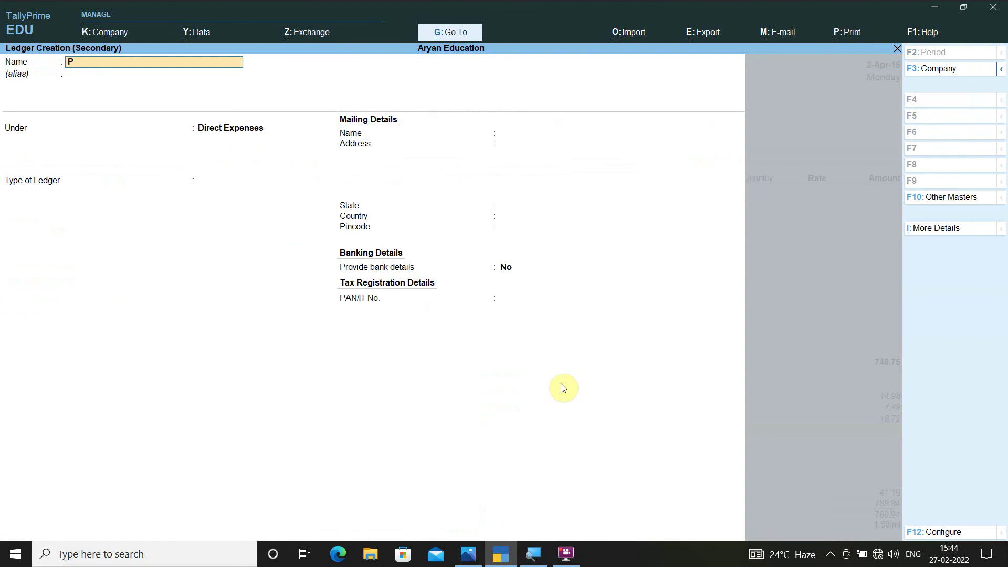
pyautogui.write('acki')
pyautogui.write('aging')
pyautogui.press('Return')
pyautogui.press('Return')
pyautogui.press('Return')
pyautogui.press('Return')
pyautogui.press('Return')
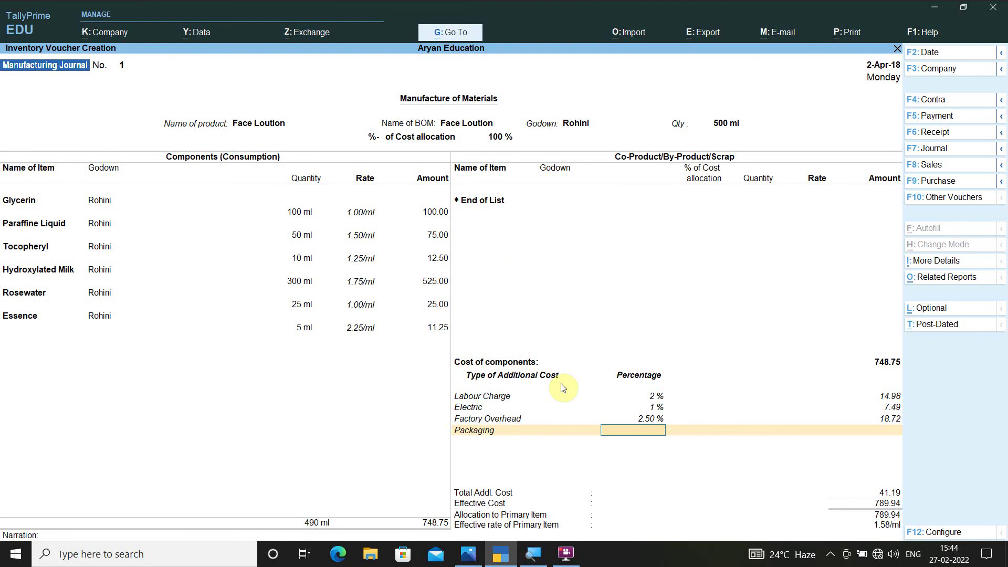
pyautogui.press('Return')
pyautogui.write('50')
pyautogui.press('Return')
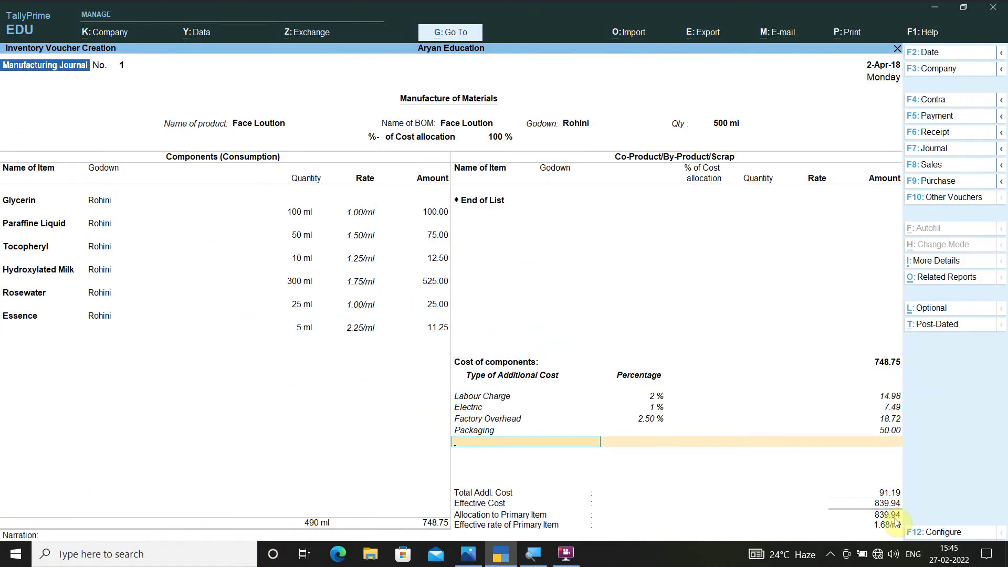
# Step: End the additional cost list and enter the narration "Being Manufactur Face Loution"
pyautogui.press('Return')
pyautogui.write('Being Ma')
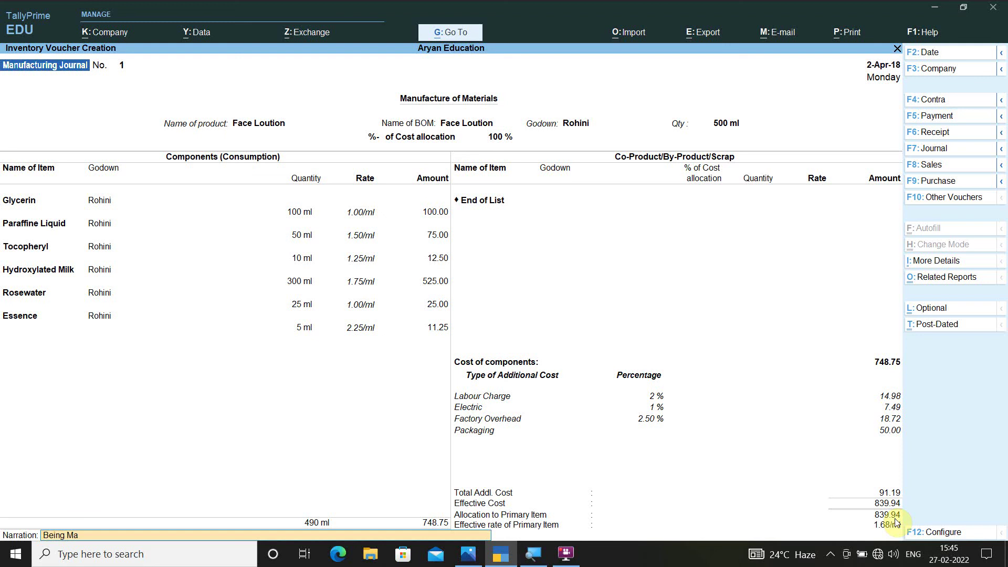
pyautogui.write('nufac')
pyautogui.write('tur Face Loution')
pyautogui.press('Return')
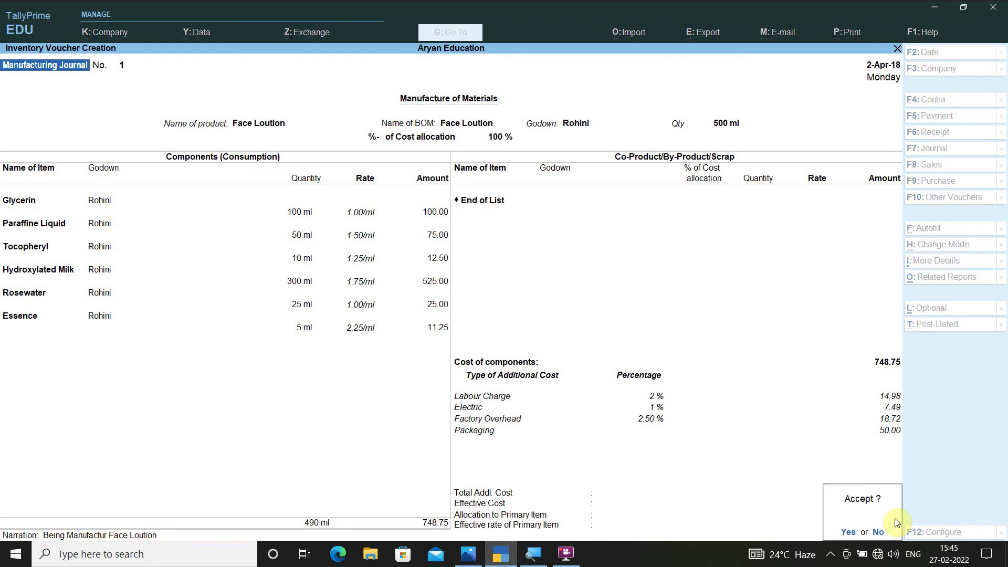